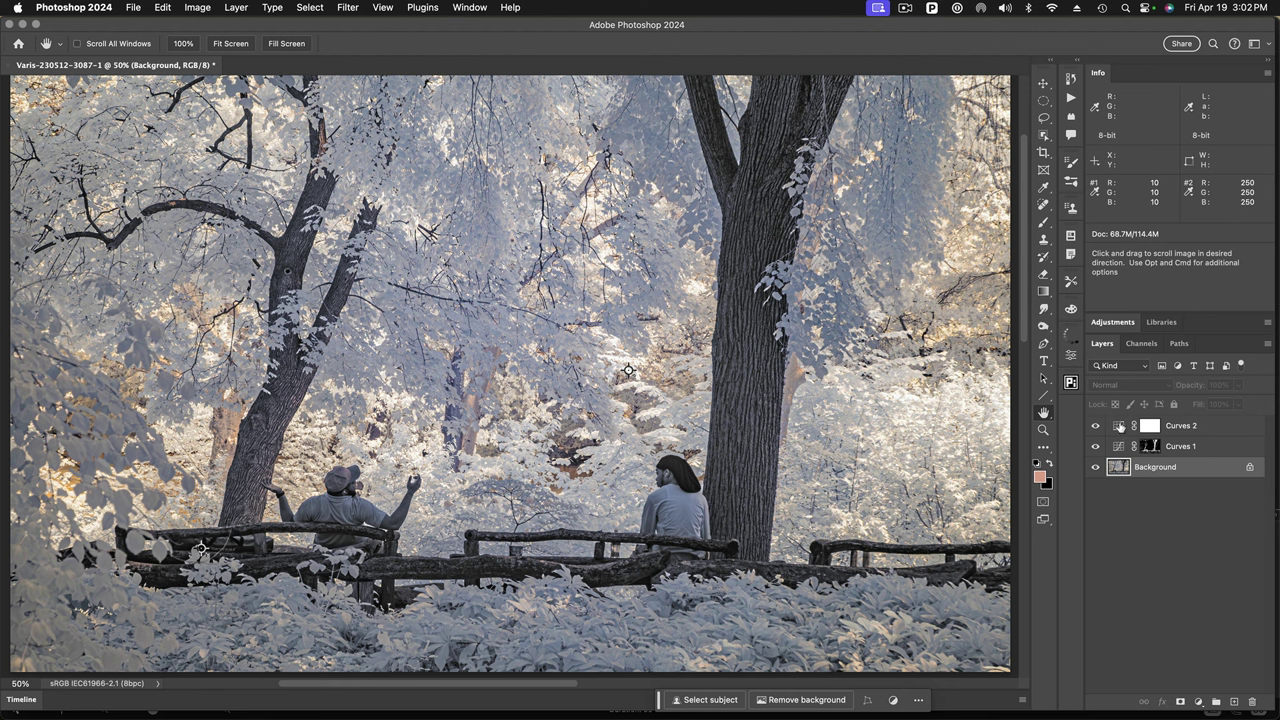
- Hide Curves 2 and toggle Curves 1 off and on to compare before and after
{"action": "left_click", "coordinate": [1096, 426]}
{"action": "left_click", "coordinate": [1108, 447]}
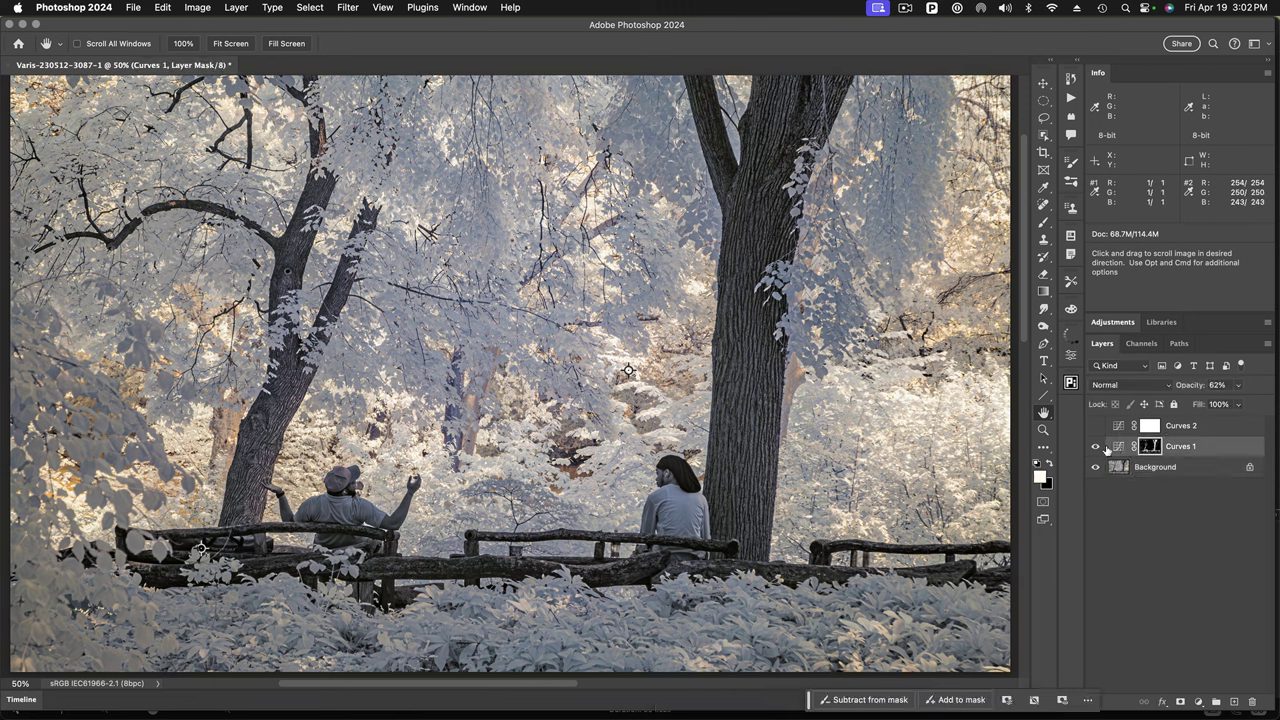
{"action": "left_click", "coordinate": [1095, 447]}
{"action": "left_click", "coordinate": [1095, 447]}
{"action": "left_click", "coordinate": [1095, 447]}
{"action": "left_click", "coordinate": [1095, 447]}
{"action": "left_click", "coordinate": [1095, 447]}
{"action": "left_click", "coordinate": [1095, 447]}
{"action": "left_click", "coordinate": [1095, 447]}
{"action": "left_click", "coordinate": [1095, 447]}
- Restore Curves 2 visibility and make the Background layer active
{"action": "left_click", "coordinate": [1098, 428]}
{"action": "left_click", "coordinate": [1121, 427]}
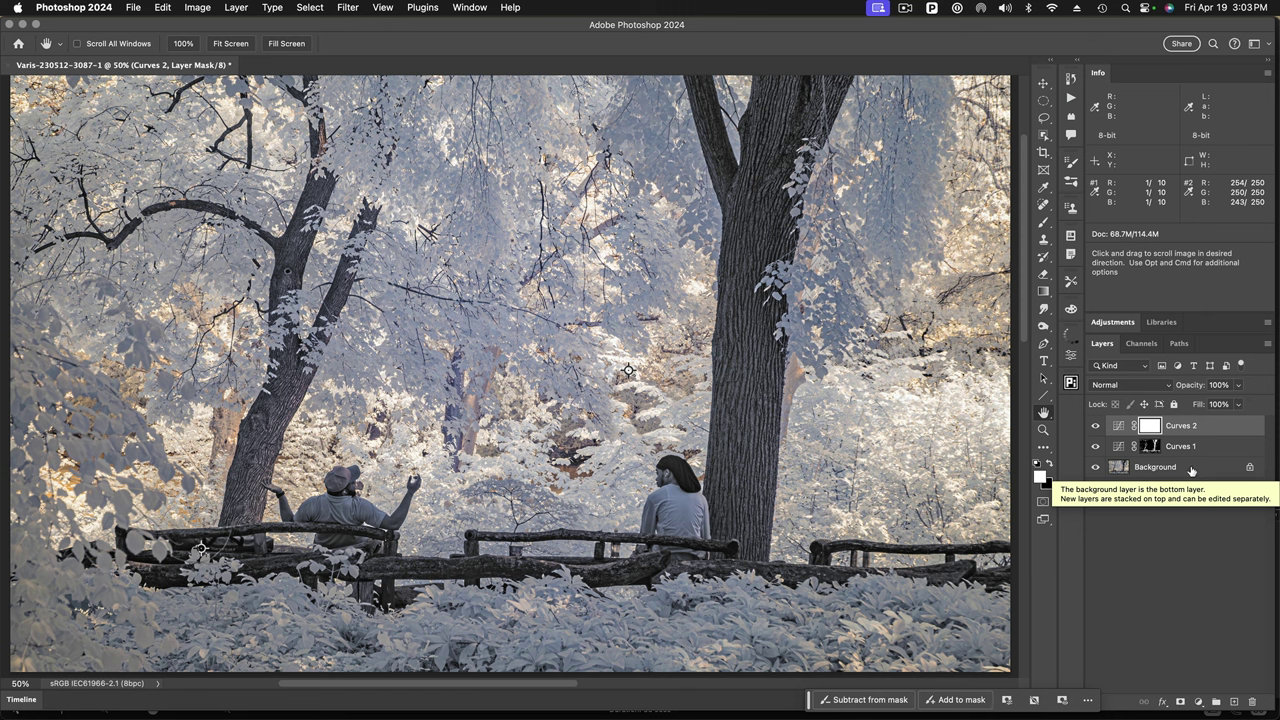
{"action": "left_click", "coordinate": [1190, 469]}
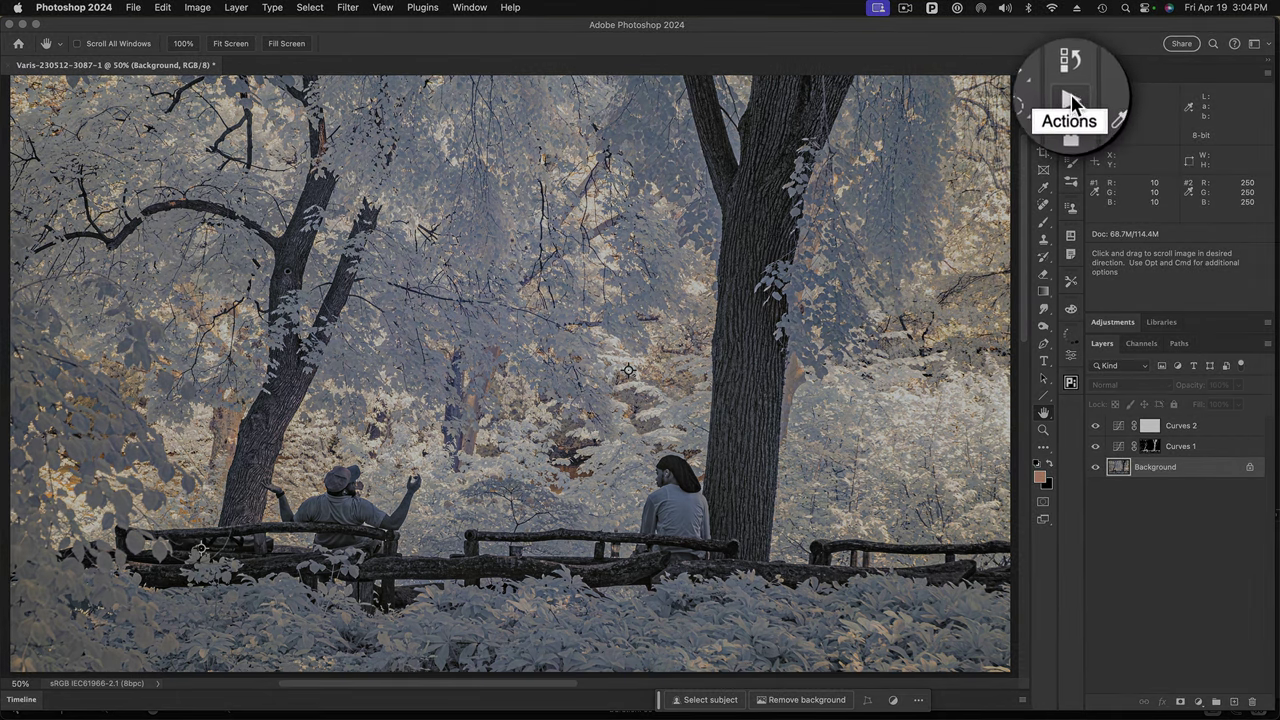
- Show the Actions panel, briefly expanding and then collapsing the Default Actions set
{"action": "left_click", "coordinate": [1071, 98]}
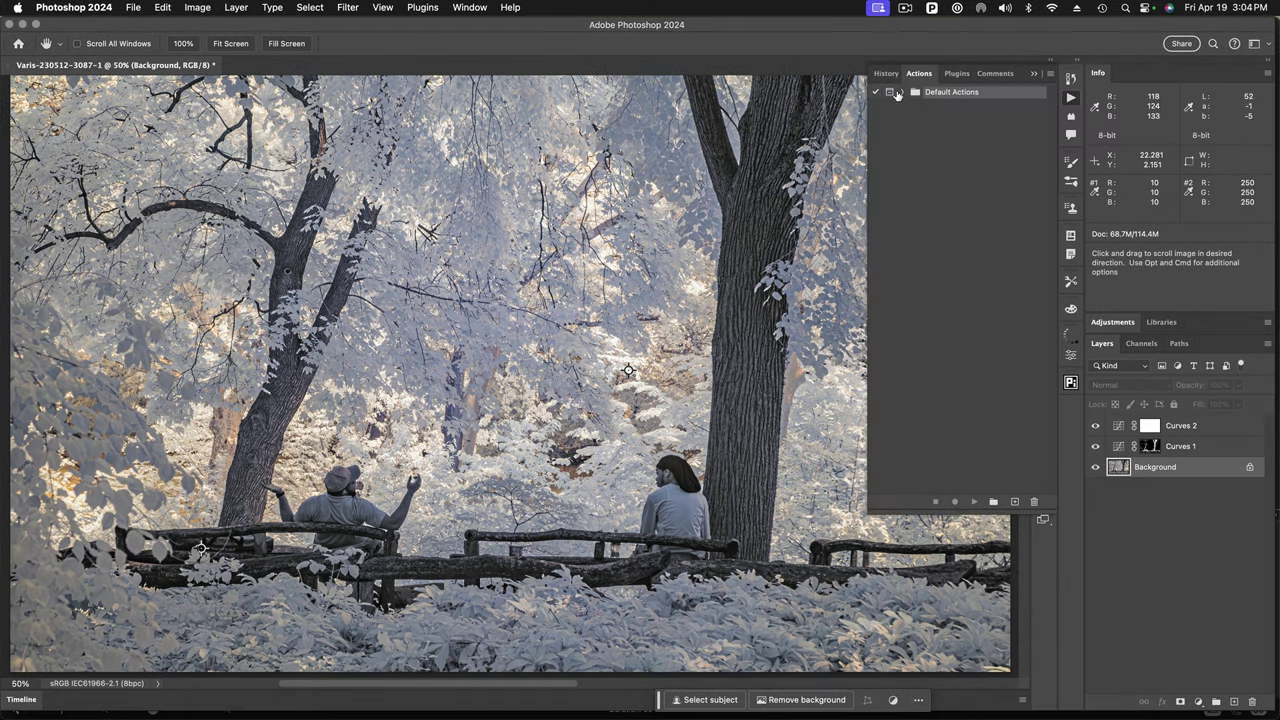
{"action": "left_click", "coordinate": [900, 92]}
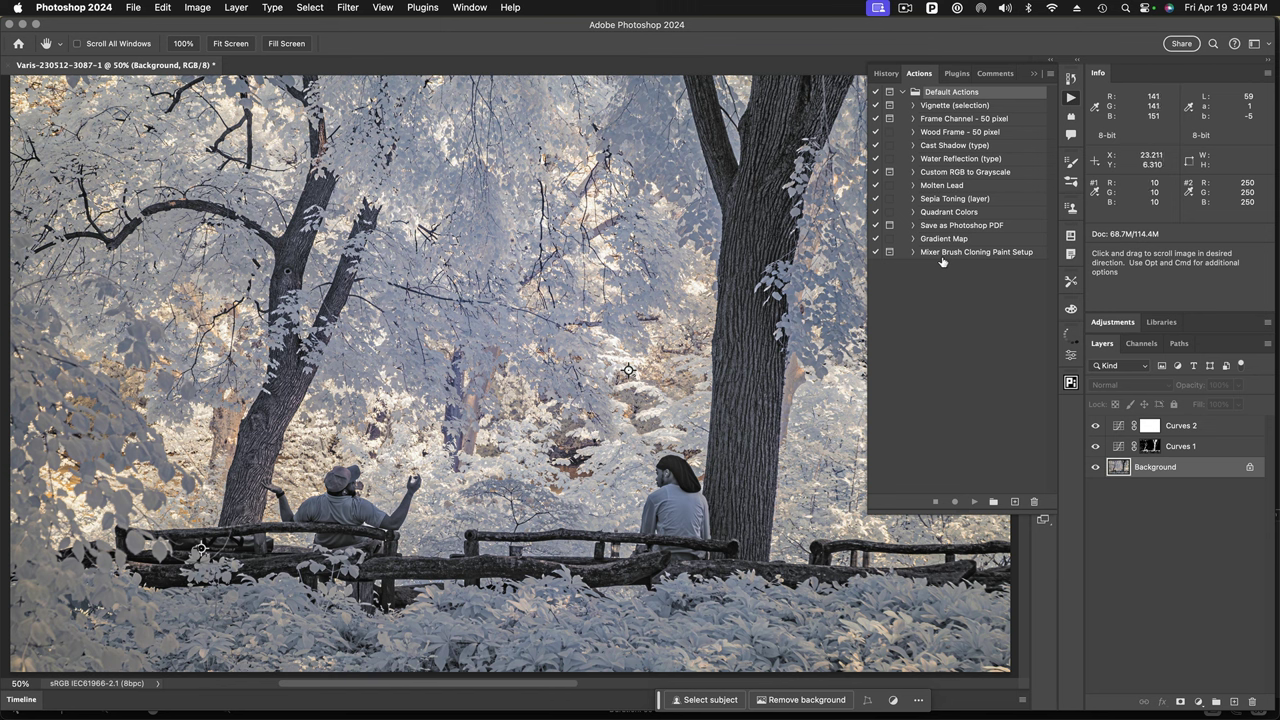
{"action": "left_click", "coordinate": [902, 93]}
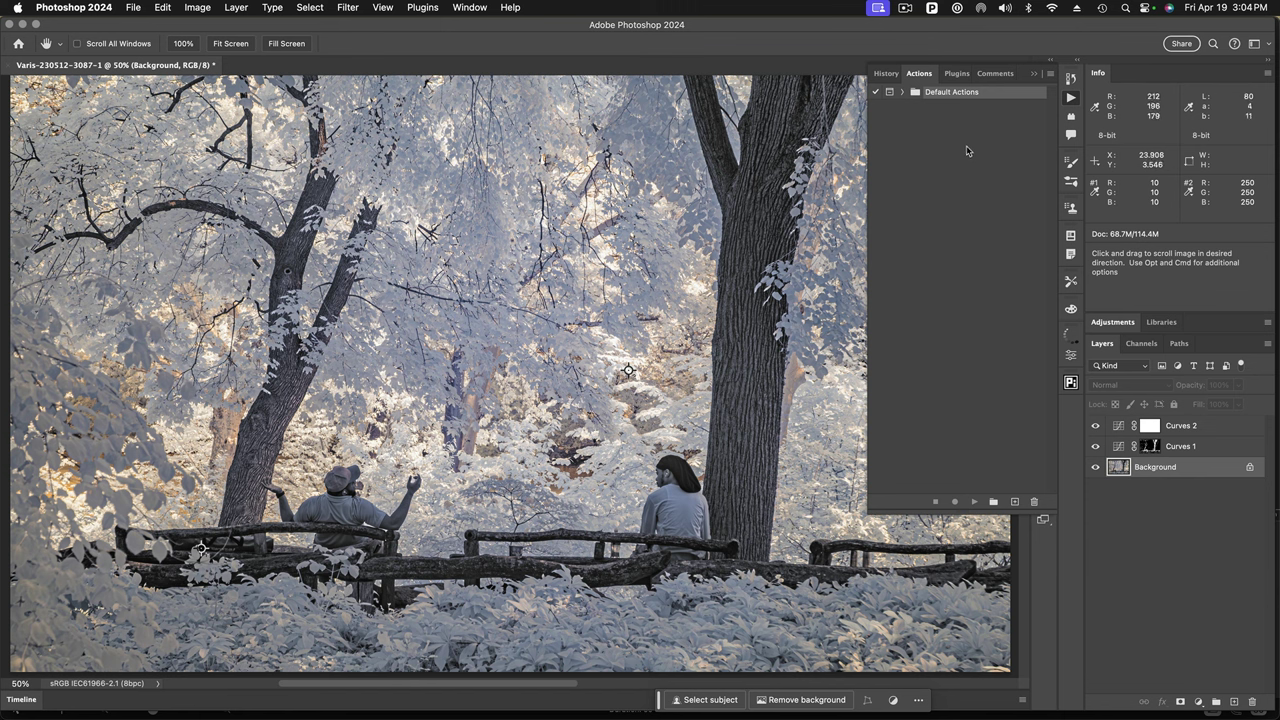
- Create a new action set named 'Varis'
{"action": "left_click", "coordinate": [1050, 73]}
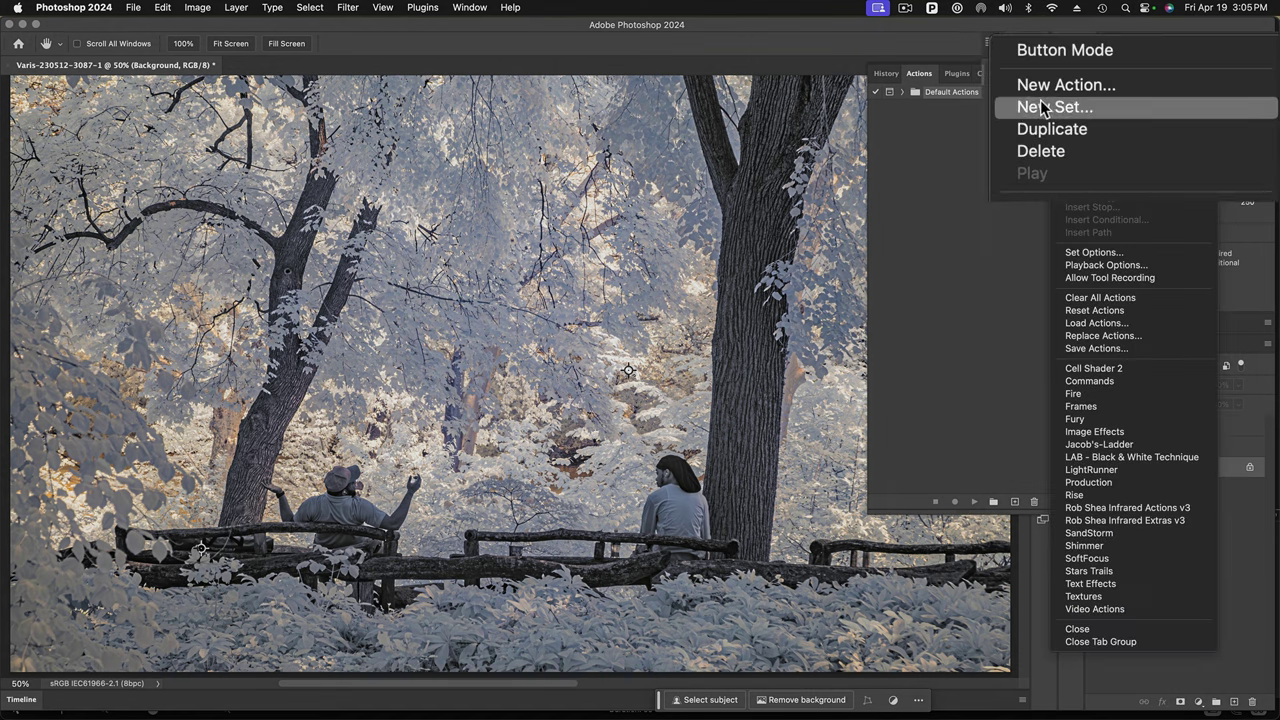
{"action": "left_click", "coordinate": [1117, 112]}
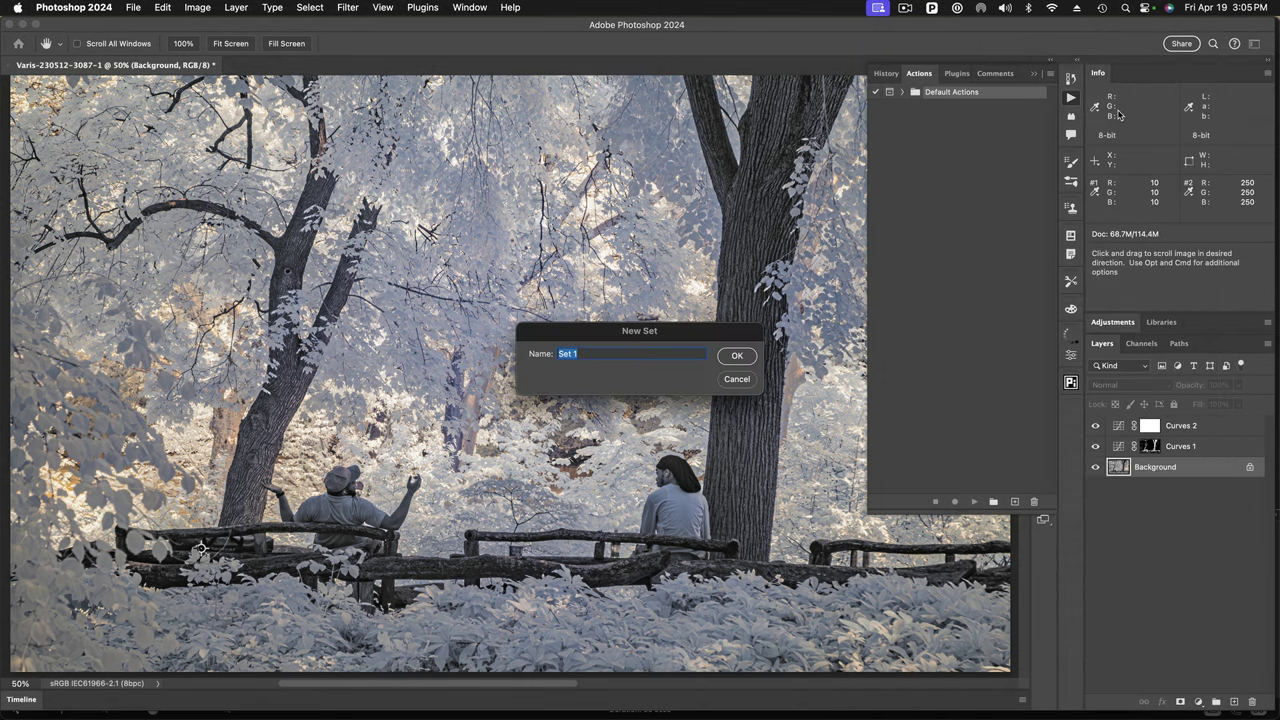
{"action": "type", "text": "Varis"}
{"action": "left_click", "coordinate": [731, 357]}
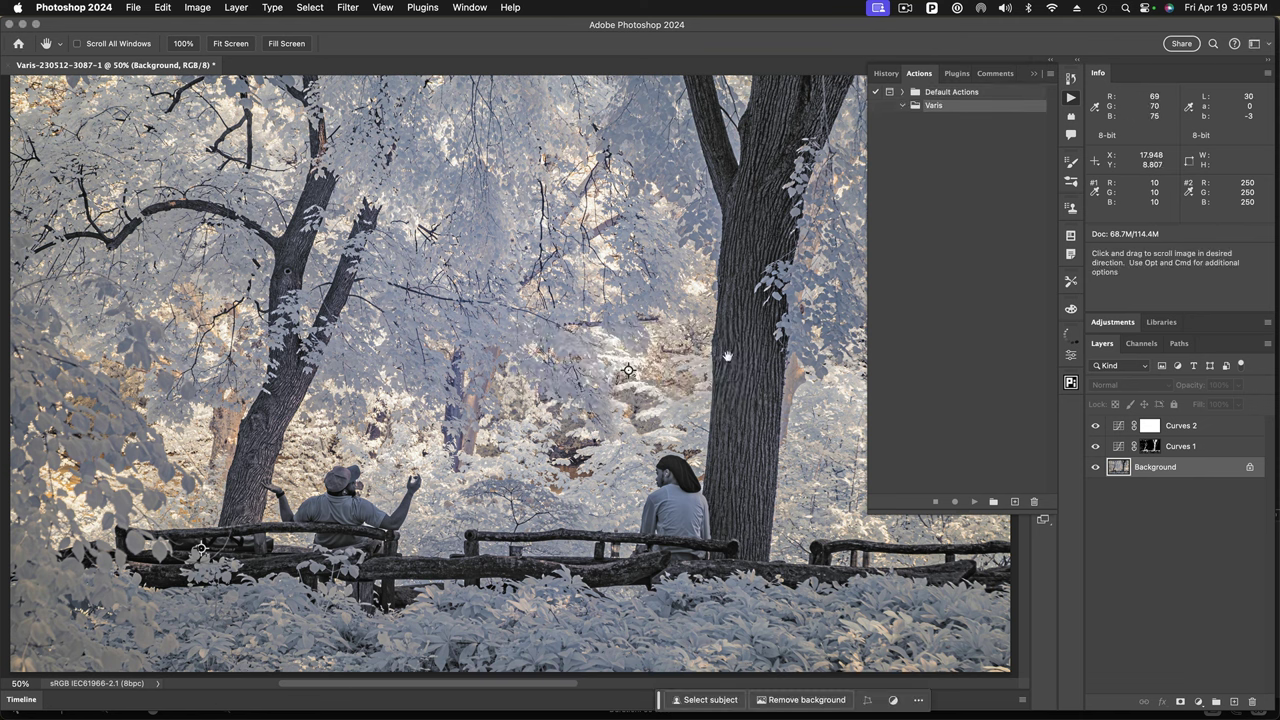
- Start a new action named 'Sharpen' in the Varis set
{"action": "left_click", "coordinate": [1050, 74]}
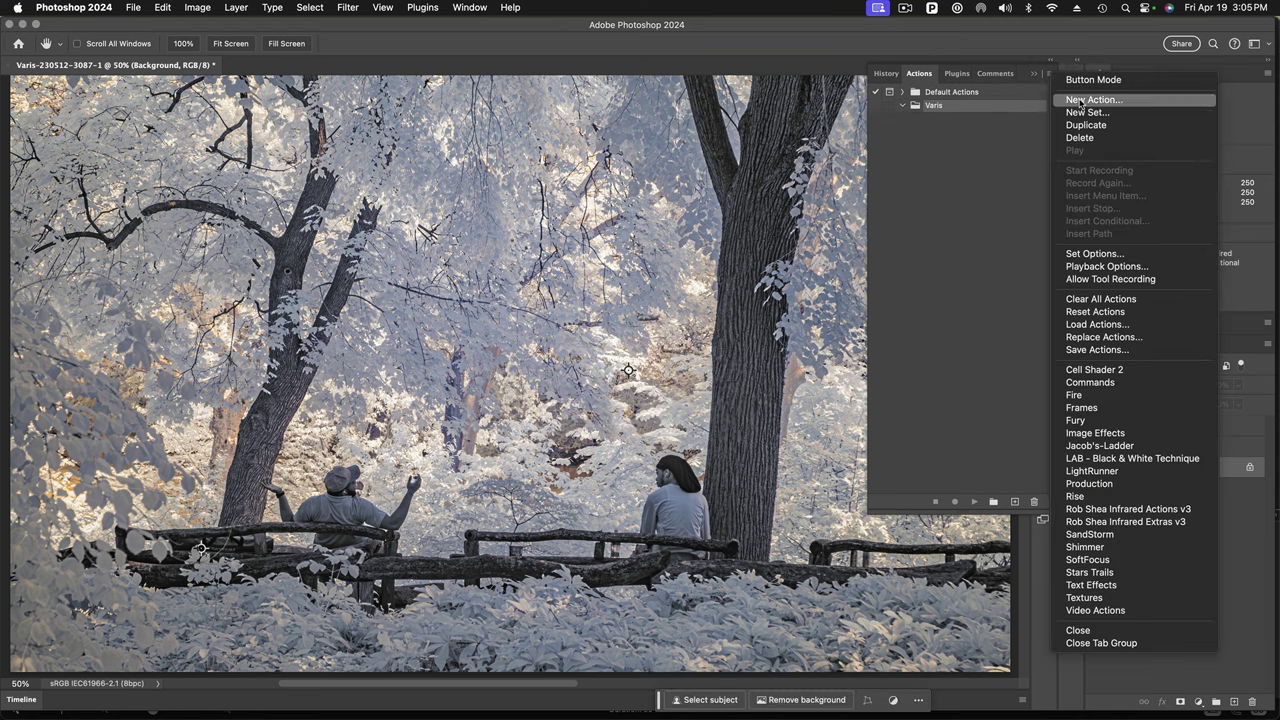
{"action": "left_click", "coordinate": [1081, 101]}
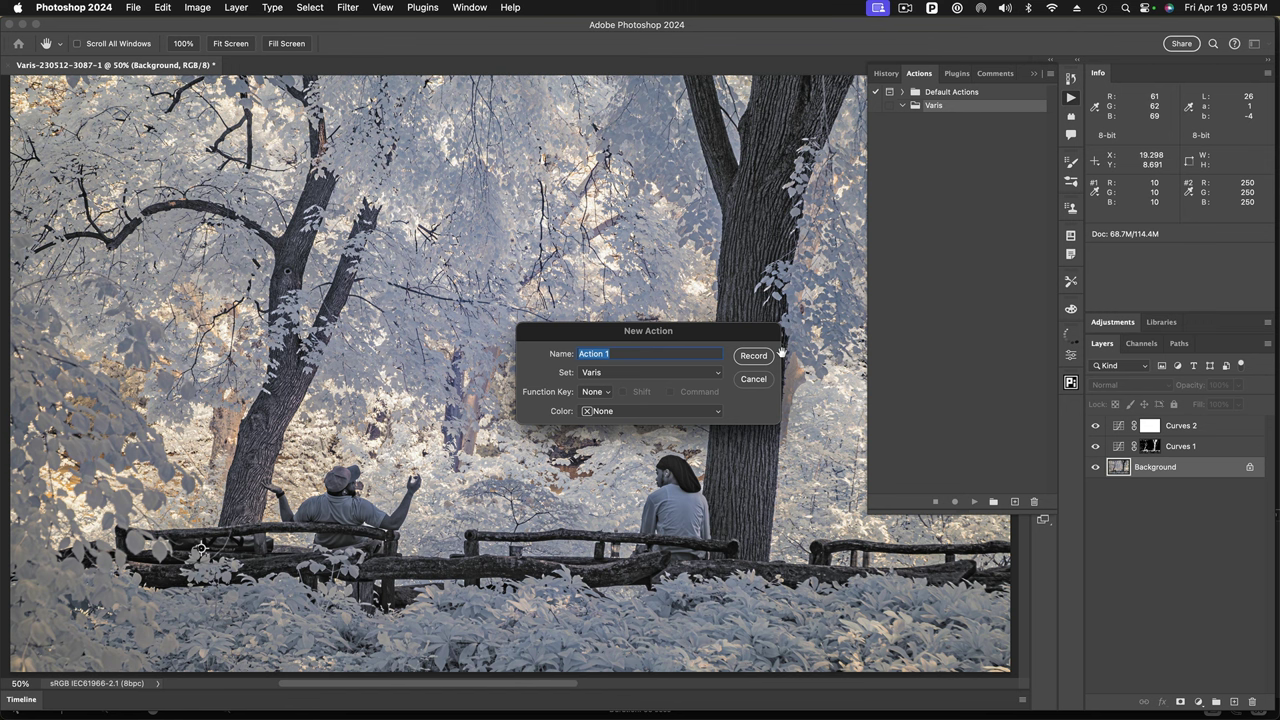
{"action": "type", "text": "Sharpen"}
- Begin recording Sharpen and record selecting the front layer with Option+period
{"action": "left_click", "coordinate": [754, 358]}
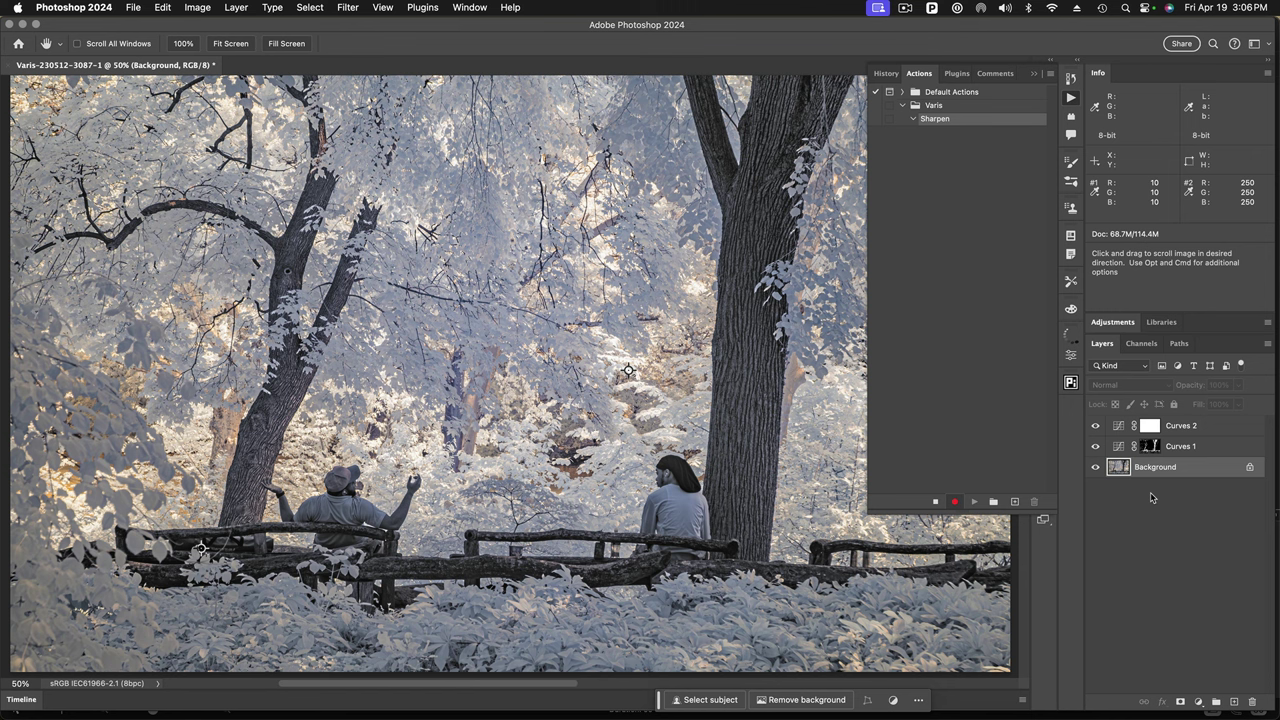
{"action": "key", "text": "alt+period"}
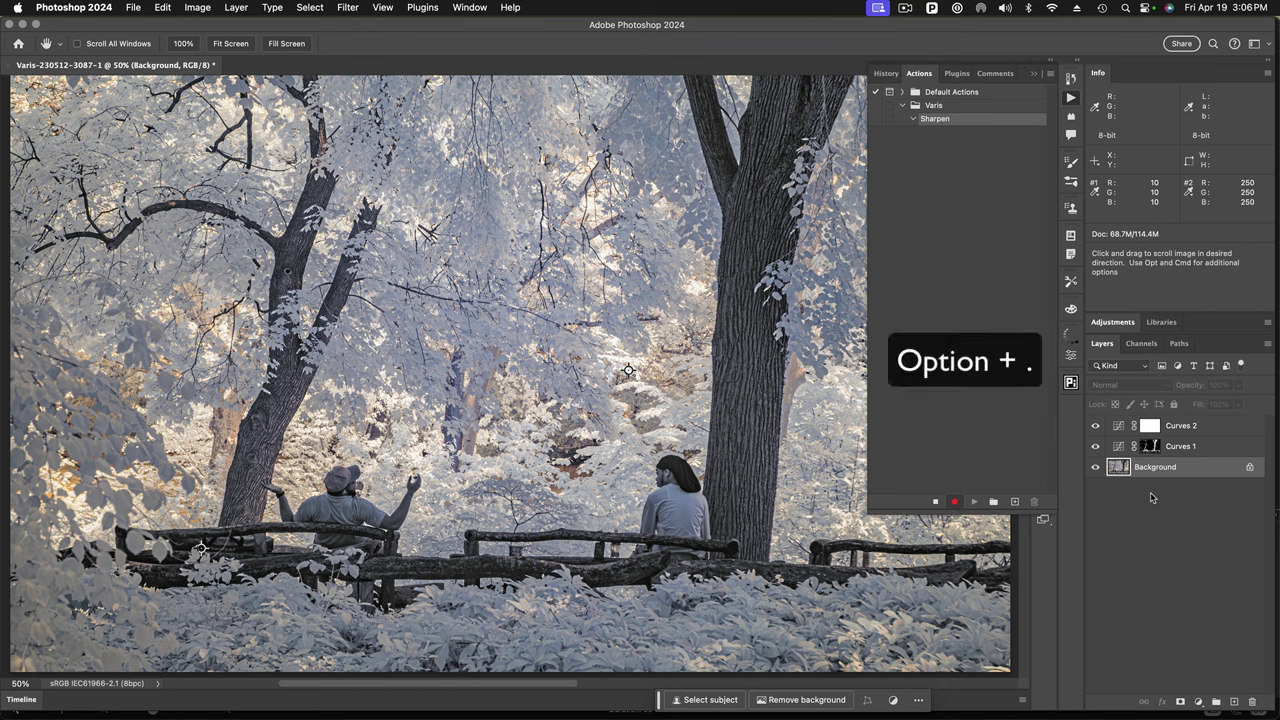
{"action": "key", "text": "alt+period"}
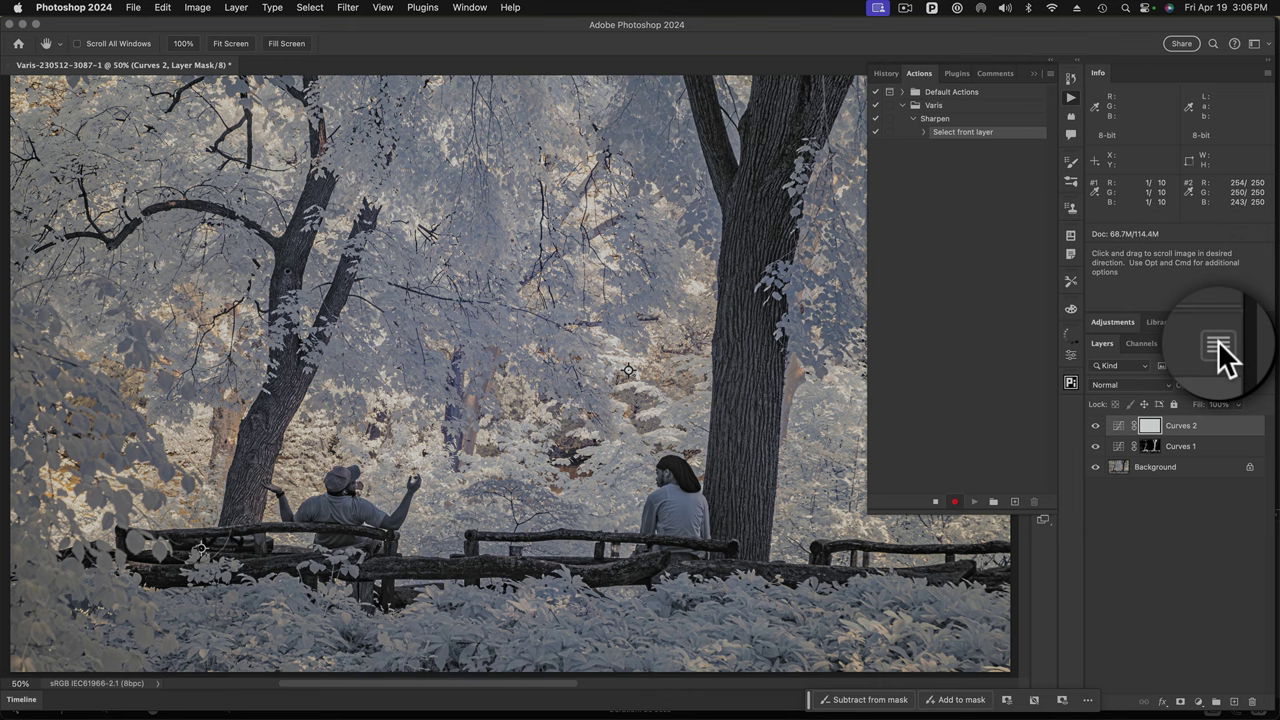
- Merge all visible layers into a new top Layer 1 from the Layers panel menu
{"action": "left_click", "coordinate": [1218, 345]}
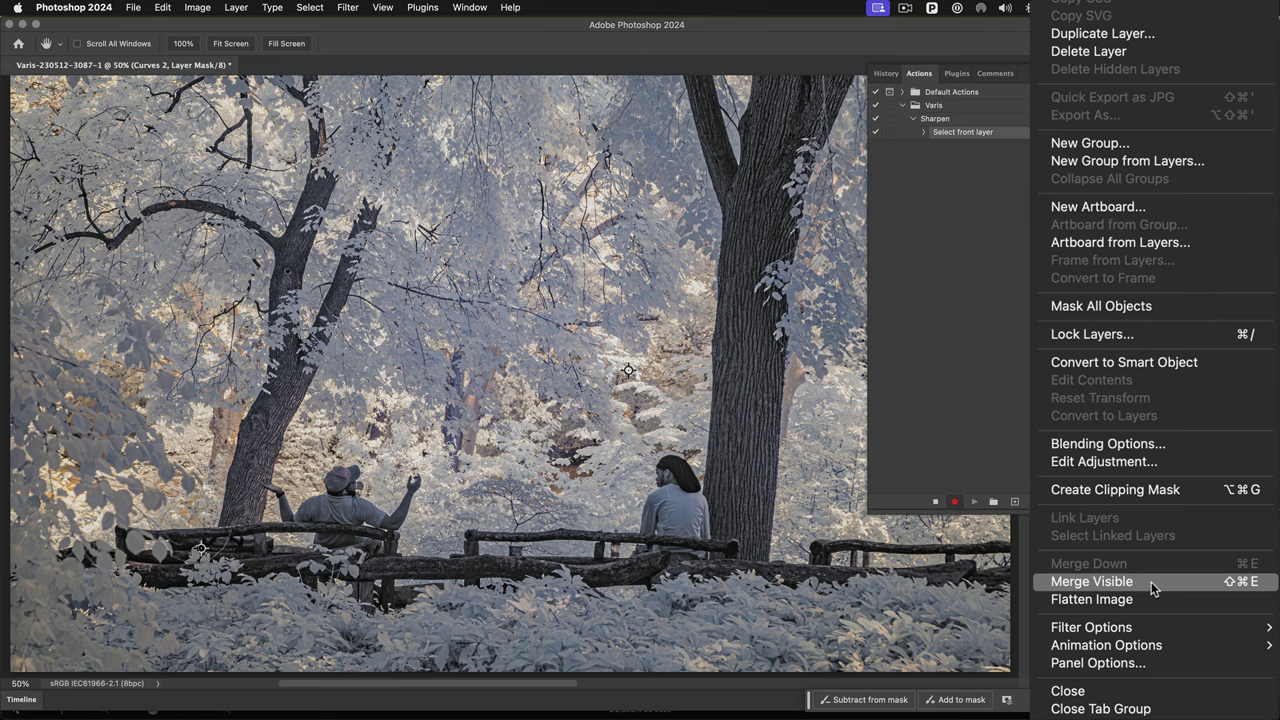
{"action": "left_click", "coordinate": [1152, 581]}
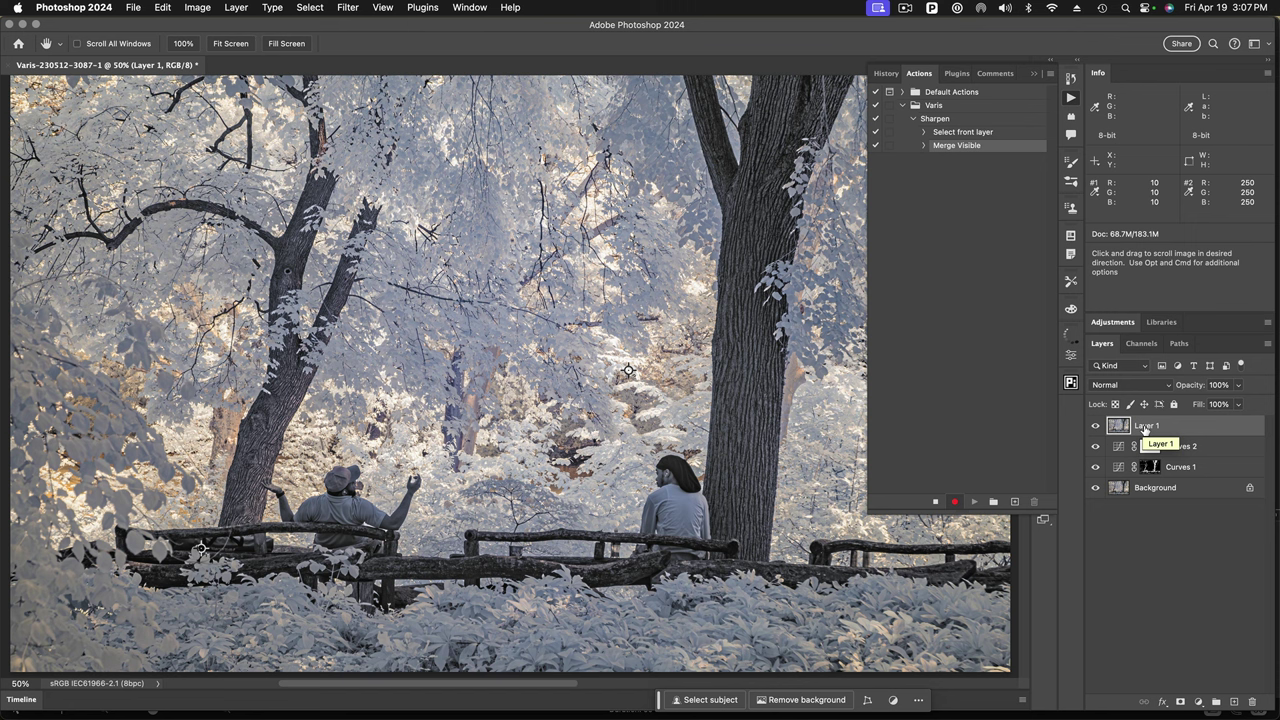
{"action": "key", "text": "super+space"}
- Desaturate Layer 1 to greyscale with Image > Adjustments > Desaturate
{"action": "left_click", "coordinate": [203, 9]}
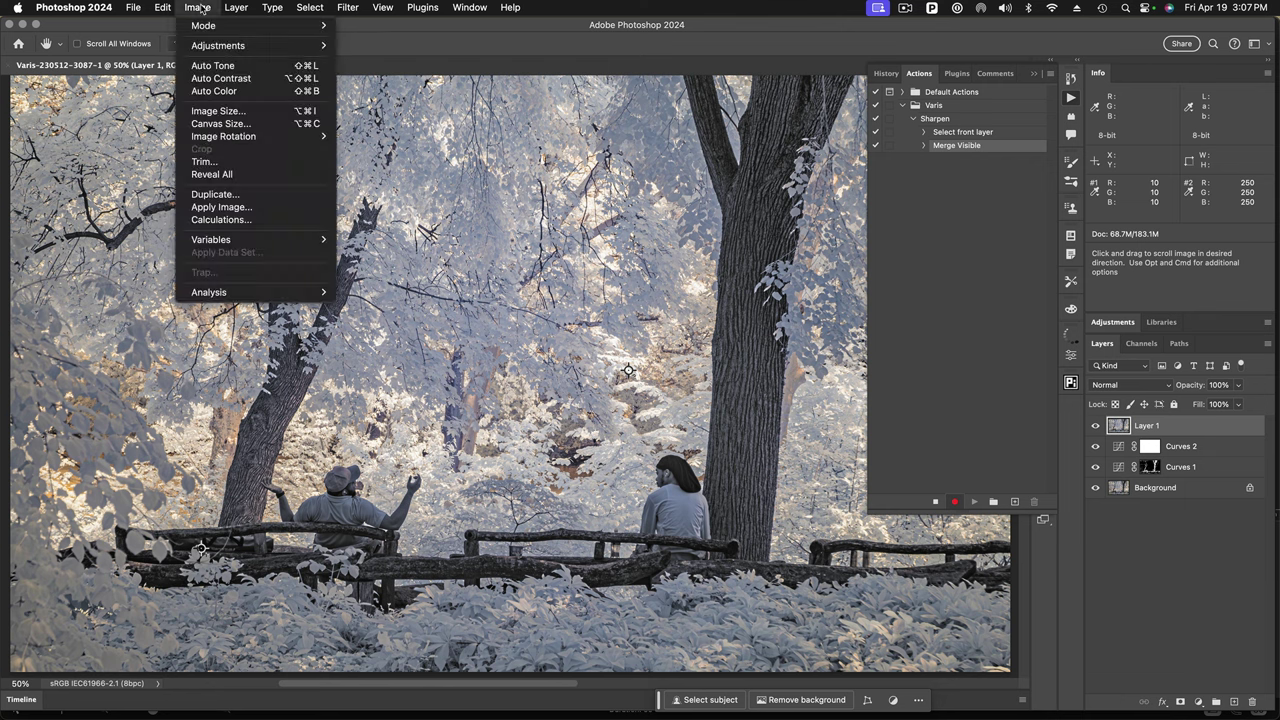
{"action": "mouse_move", "coordinate": [210, 45]}
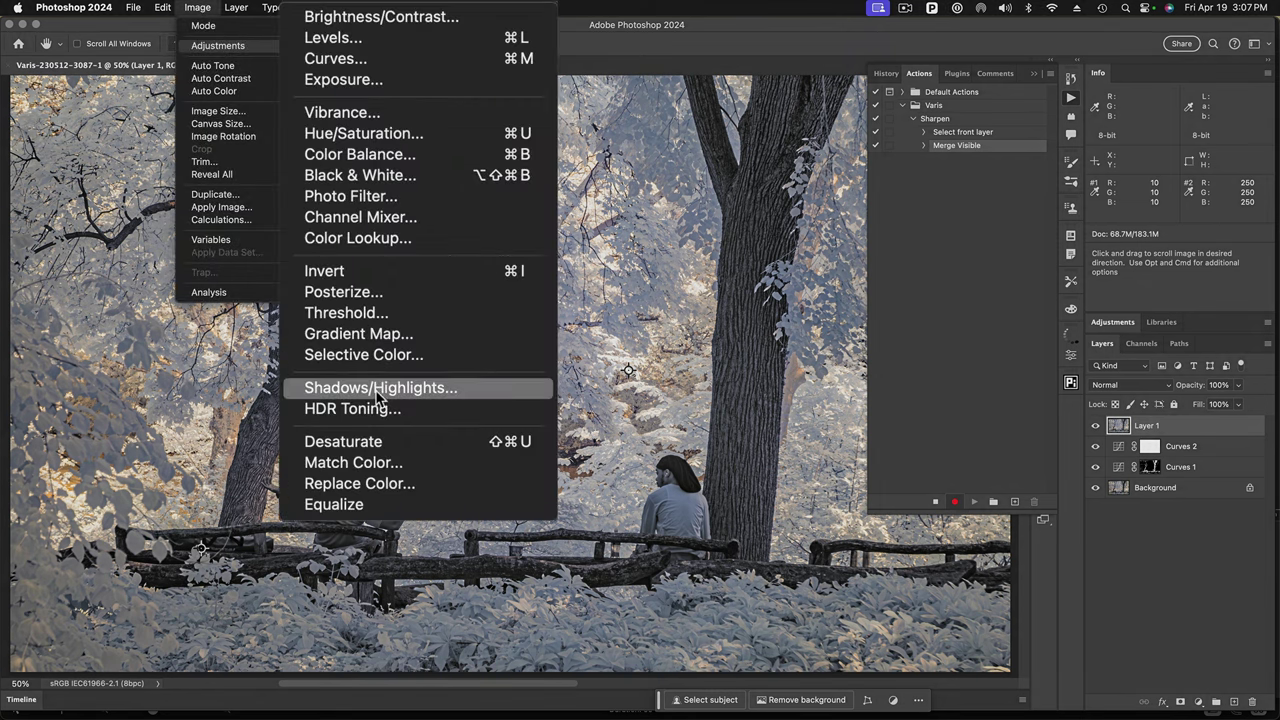
{"action": "left_click", "coordinate": [378, 446]}
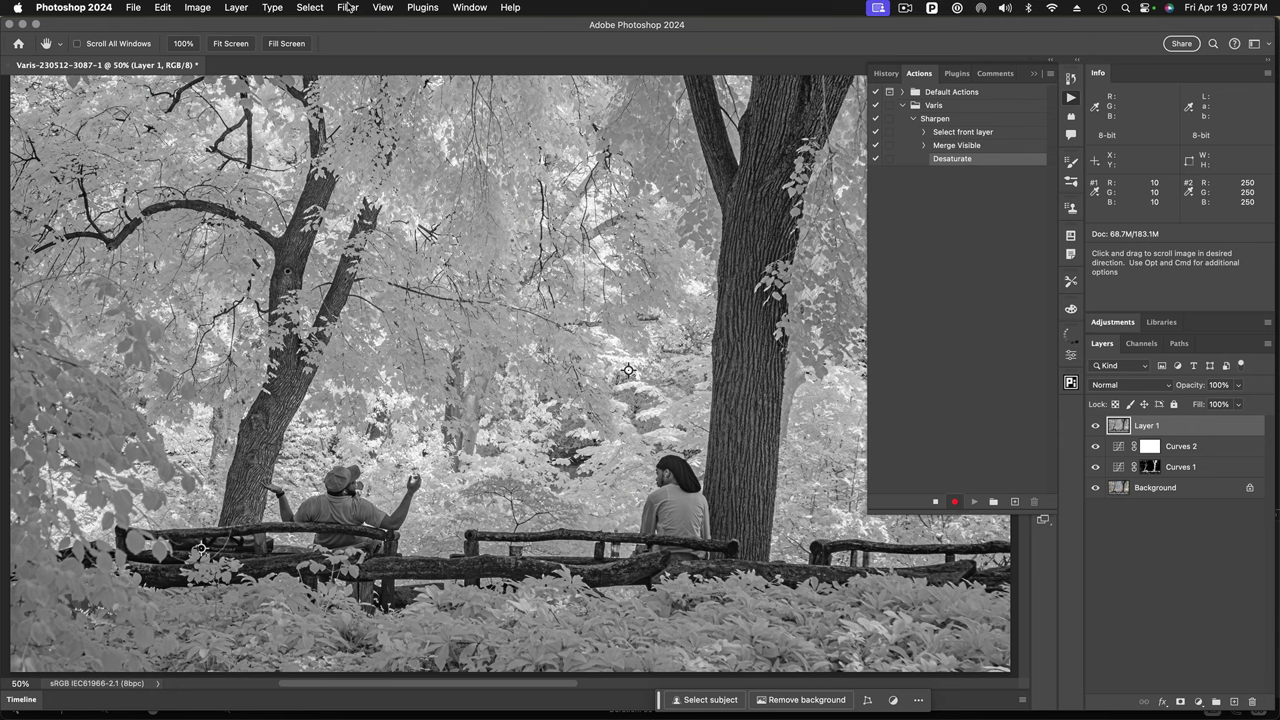
- Convert Layer 1 to a smart object with Filter > Convert for Smart Filters
{"action": "left_click", "coordinate": [348, 8]}
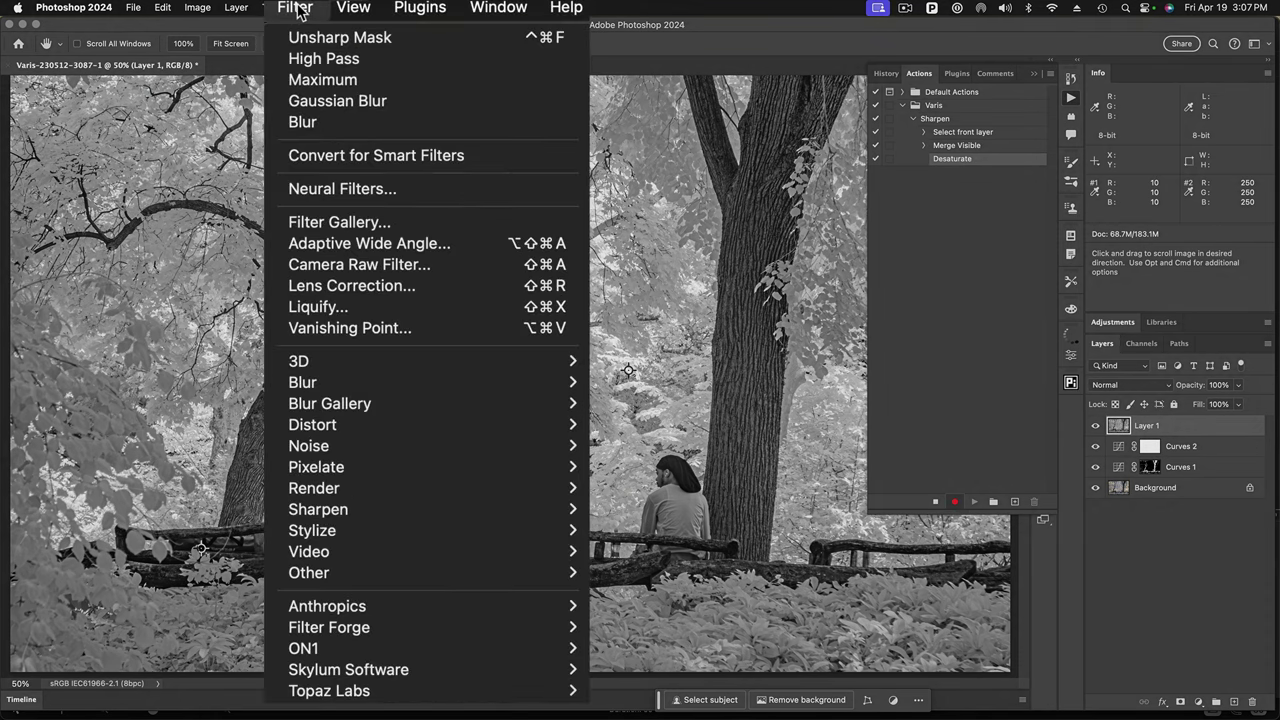
{"action": "left_click", "coordinate": [338, 156]}
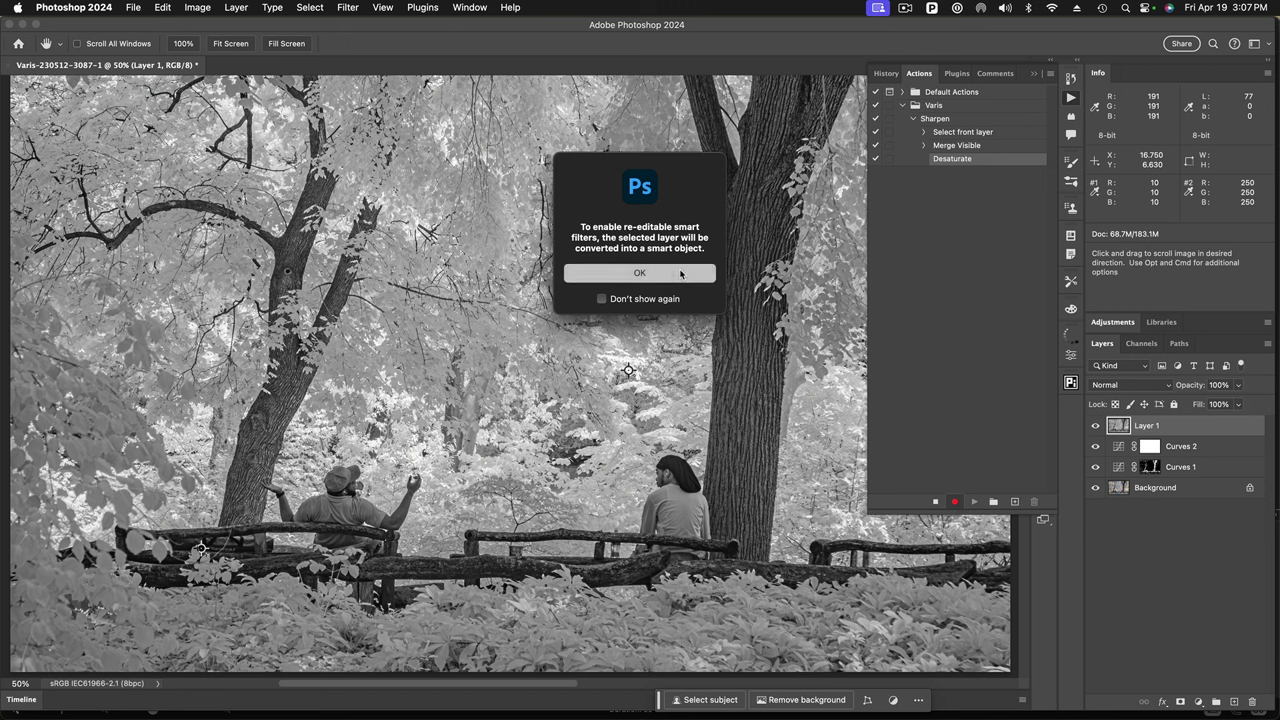
{"action": "left_click", "coordinate": [681, 274]}
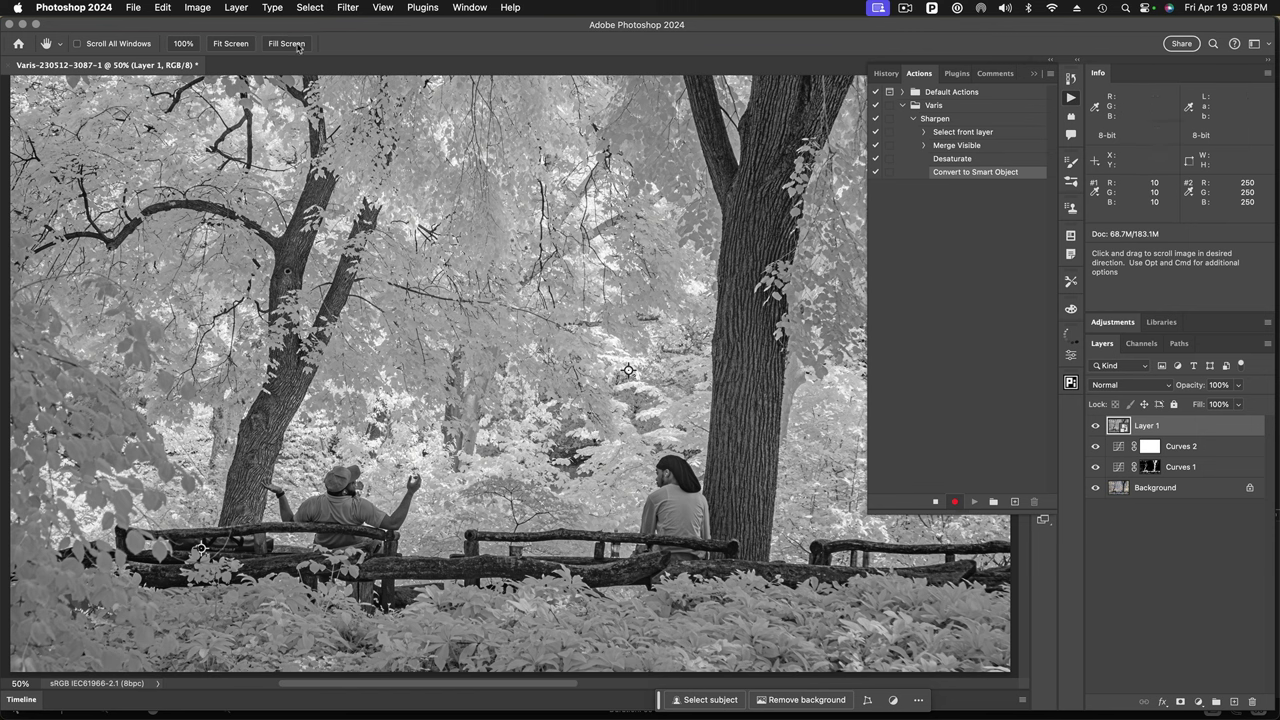
- Apply a High Pass smart filter to Layer 1, tuning the radius while zoomed on the seated man
{"action": "left_click", "coordinate": [348, 8]}
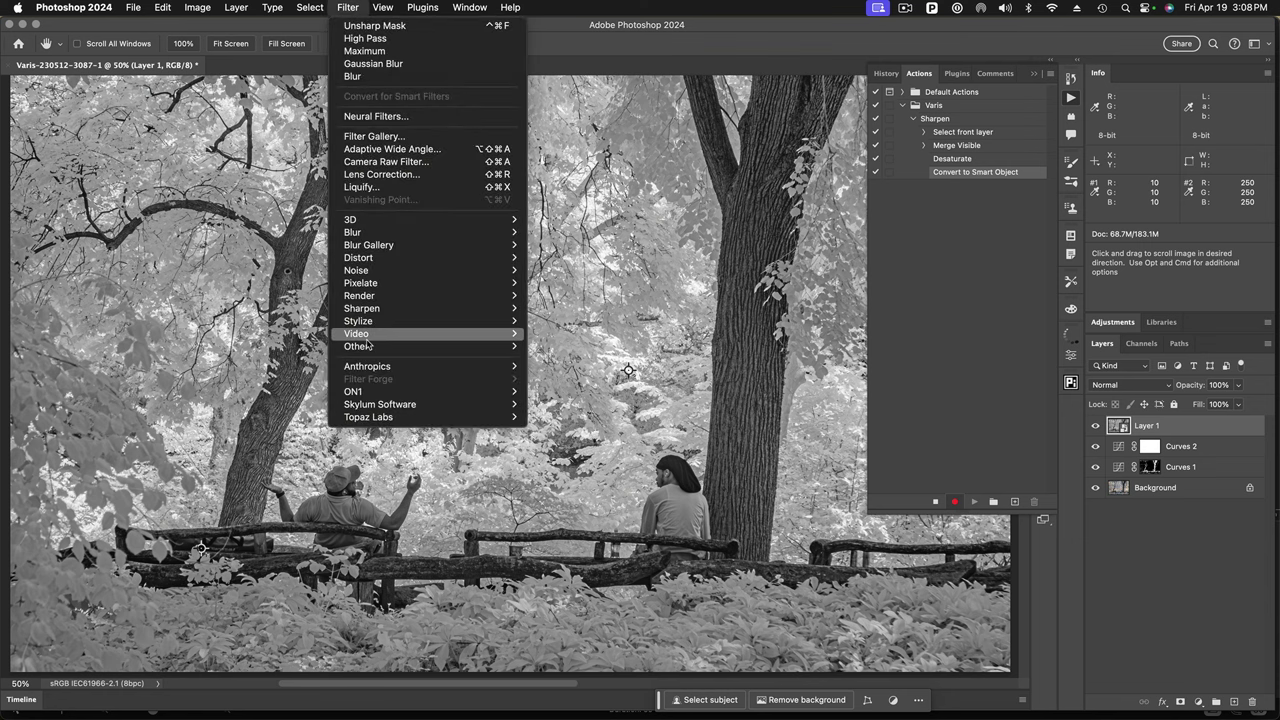
{"action": "mouse_move", "coordinate": [366, 346]}
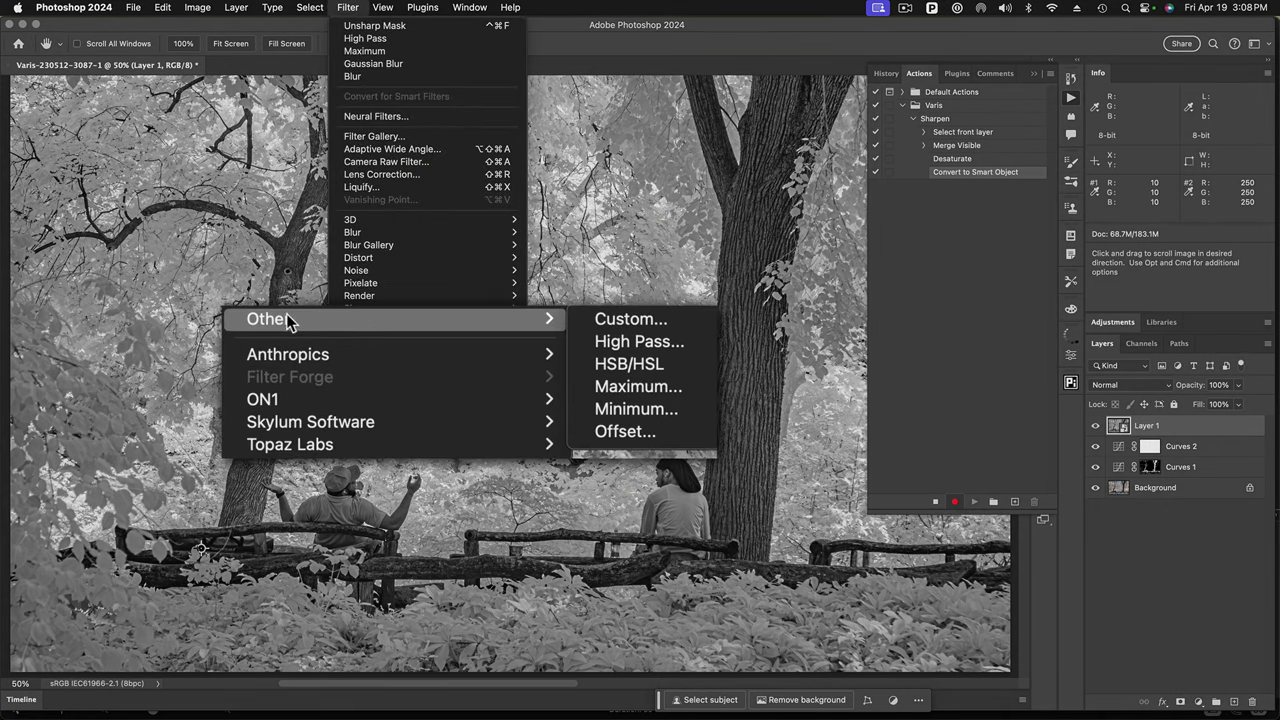
{"action": "left_click", "coordinate": [700, 341]}
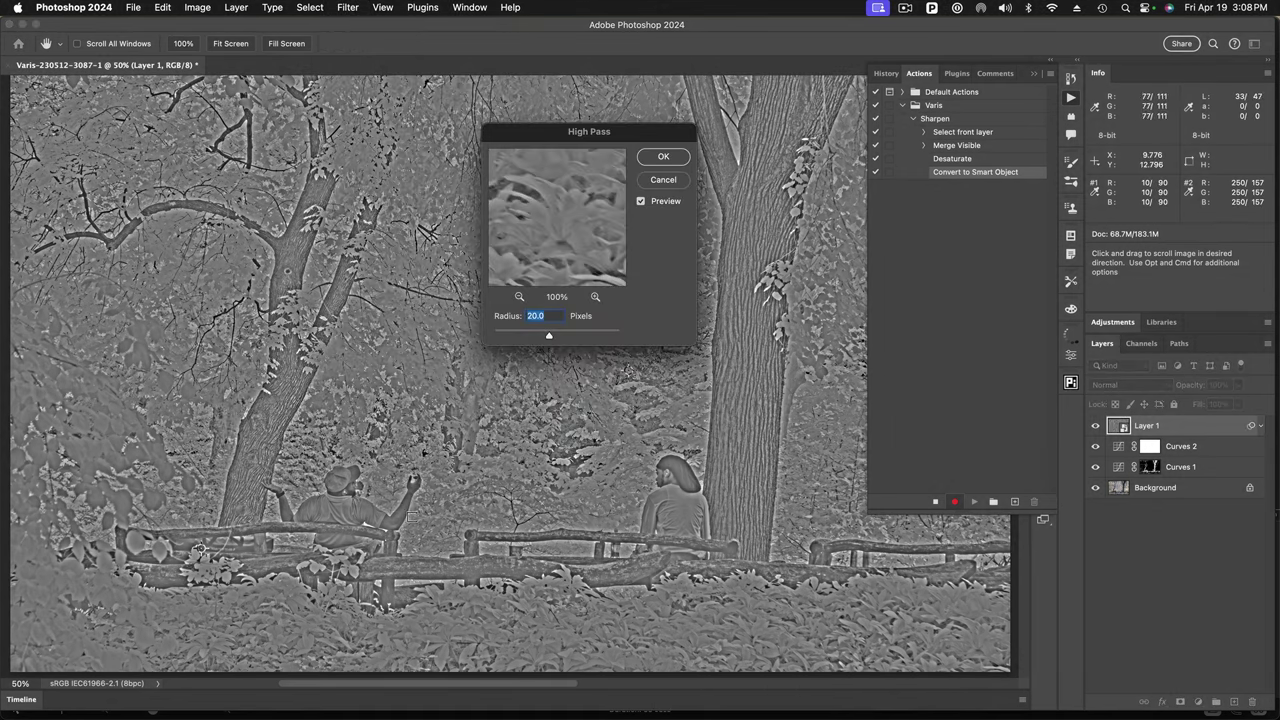
{"action": "left_click", "coordinate": [355, 512], "text": "super"}
{"action": "left_click", "coordinate": [355, 512], "text": "super"}
{"action": "left_click", "coordinate": [355, 512], "text": "super"}
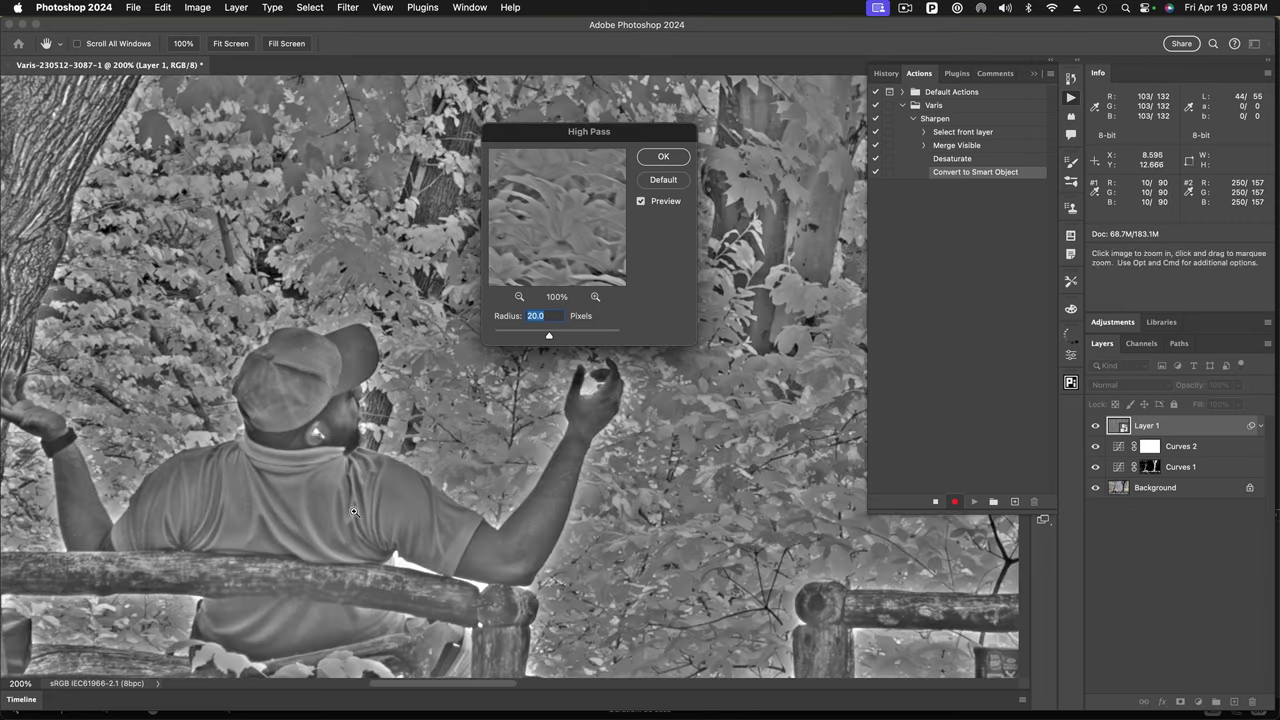
{"action": "left_click_drag", "start_coordinate": [330, 515], "coordinate": [417, 446]}
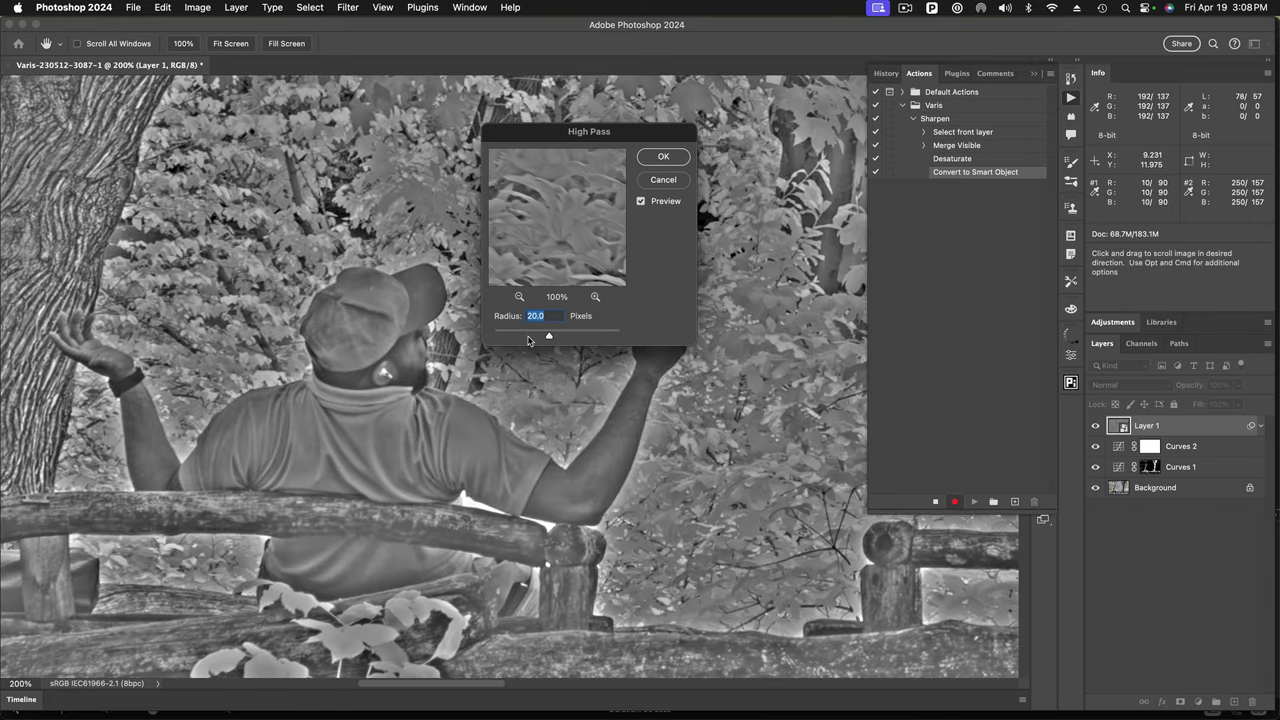
{"action": "left_click_drag", "start_coordinate": [557, 336], "coordinate": [497, 339]}
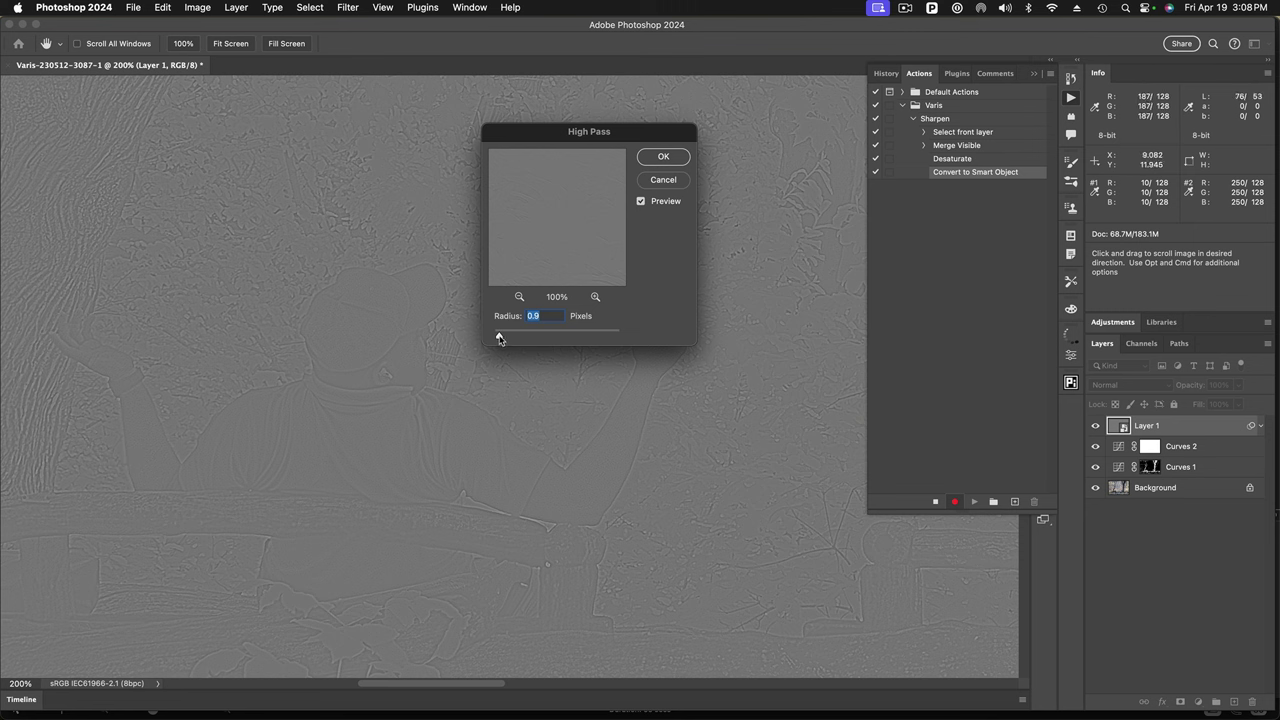
{"action": "left_click_drag", "start_coordinate": [500, 339], "coordinate": [504, 339]}
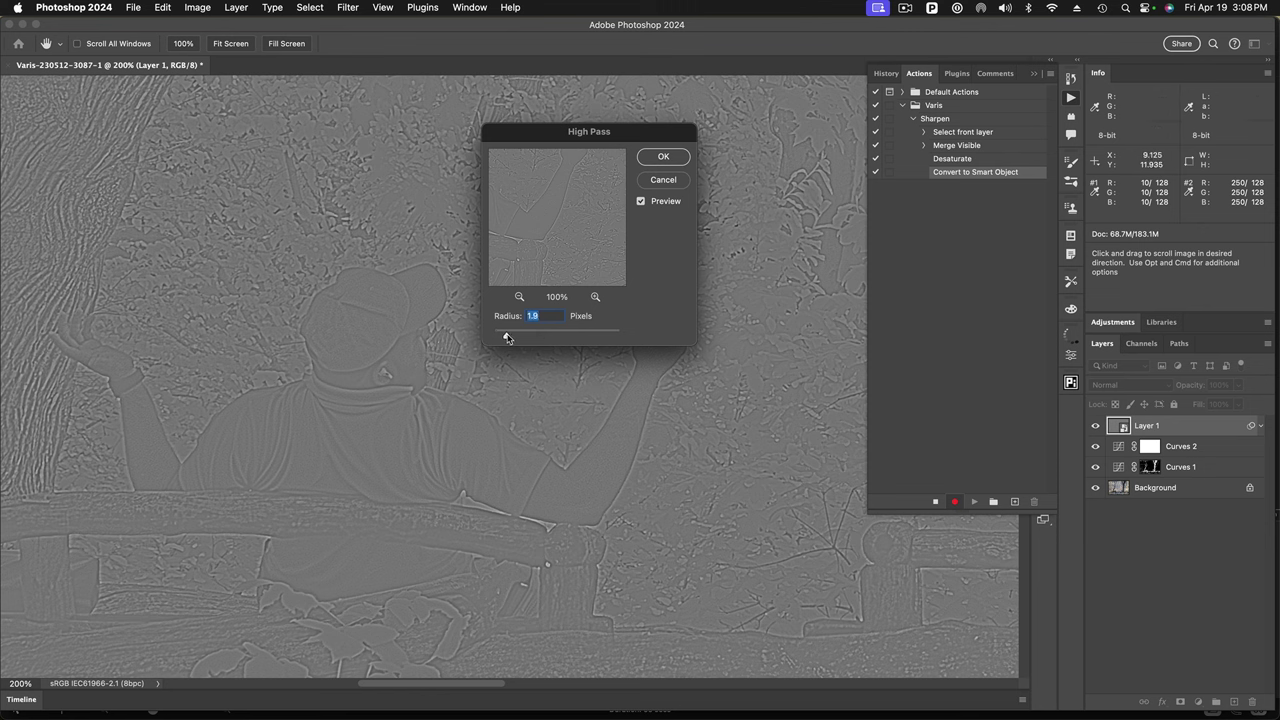
{"action": "left_click_drag", "start_coordinate": [506, 338], "coordinate": [548, 338]}
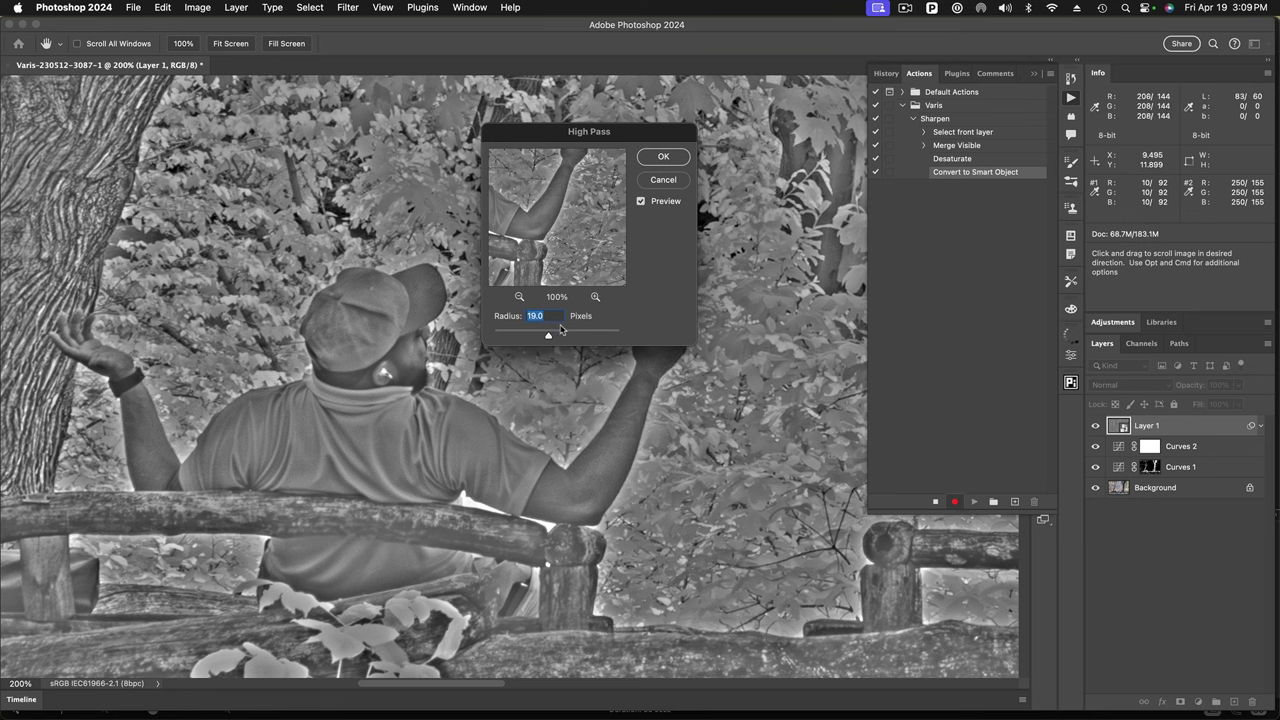
{"action": "left_click", "coordinate": [645, 158]}
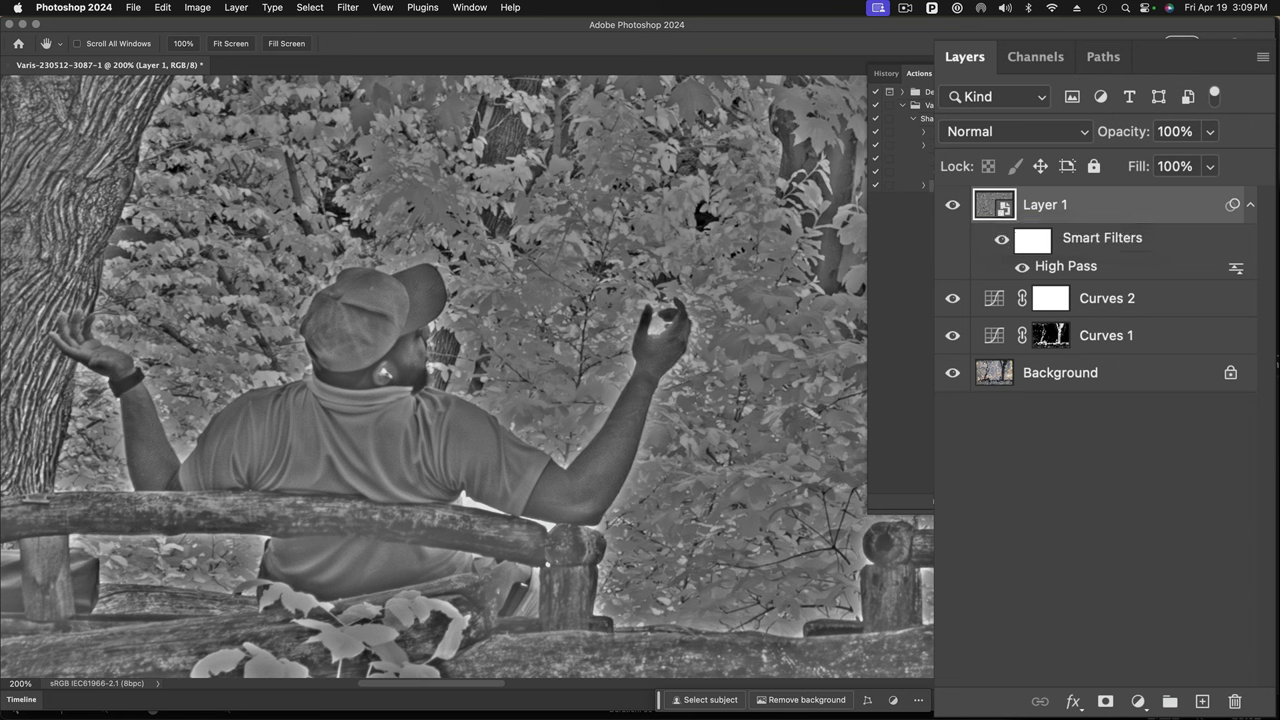
- Duplicate Layer 1 with Cmd+J and rename the copy 'Lighten'
{"action": "key", "text": "super+j"}
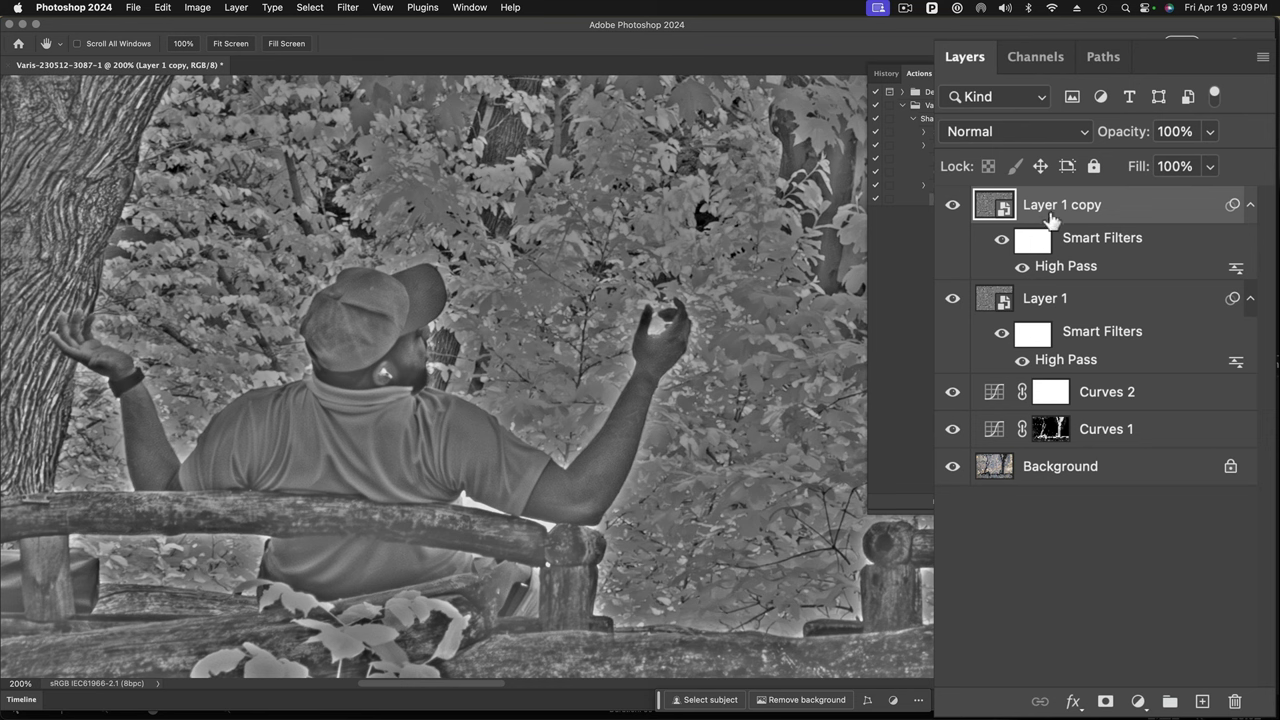
{"action": "double_click", "coordinate": [1087, 206]}
{"action": "type", "text": "Lighten"}
{"action": "key", "text": "Return"}
- Rename the original Layer 1 to 'darken'
{"action": "left_click", "coordinate": [1040, 305]}
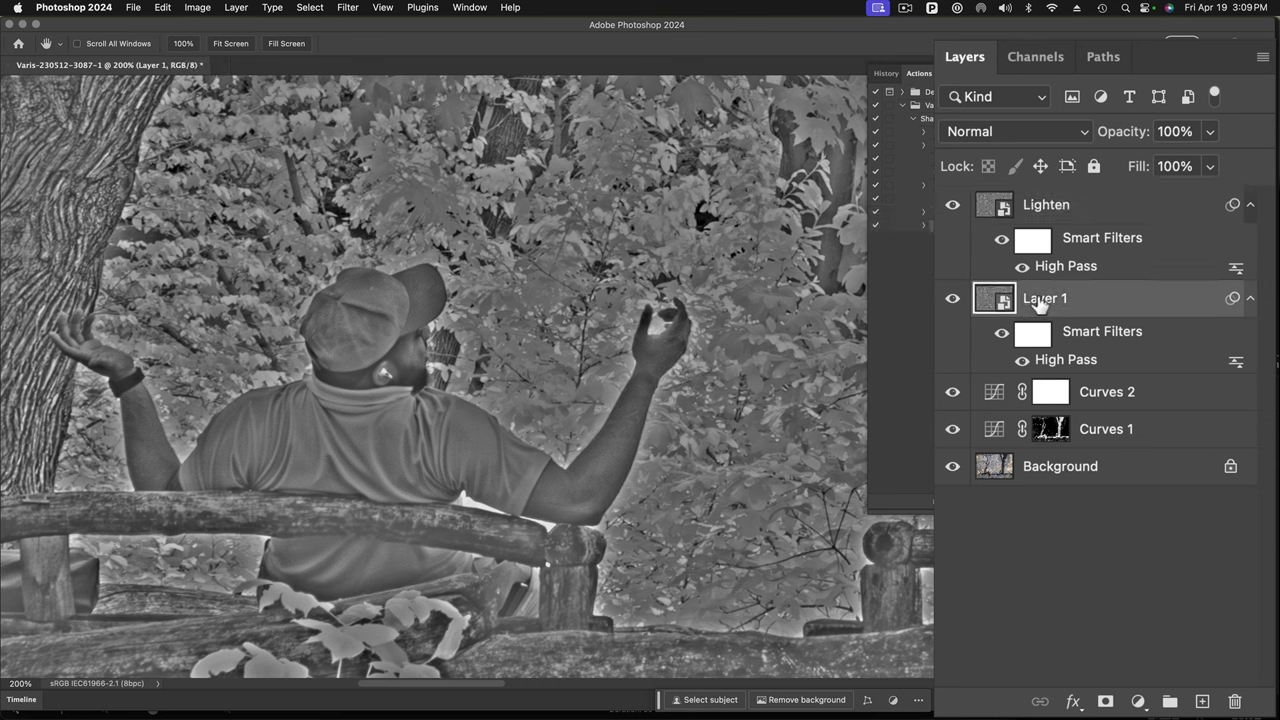
{"action": "double_click", "coordinate": [1052, 299]}
{"action": "type", "text": "darken"}
{"action": "left_click", "coordinate": [985, 300]}
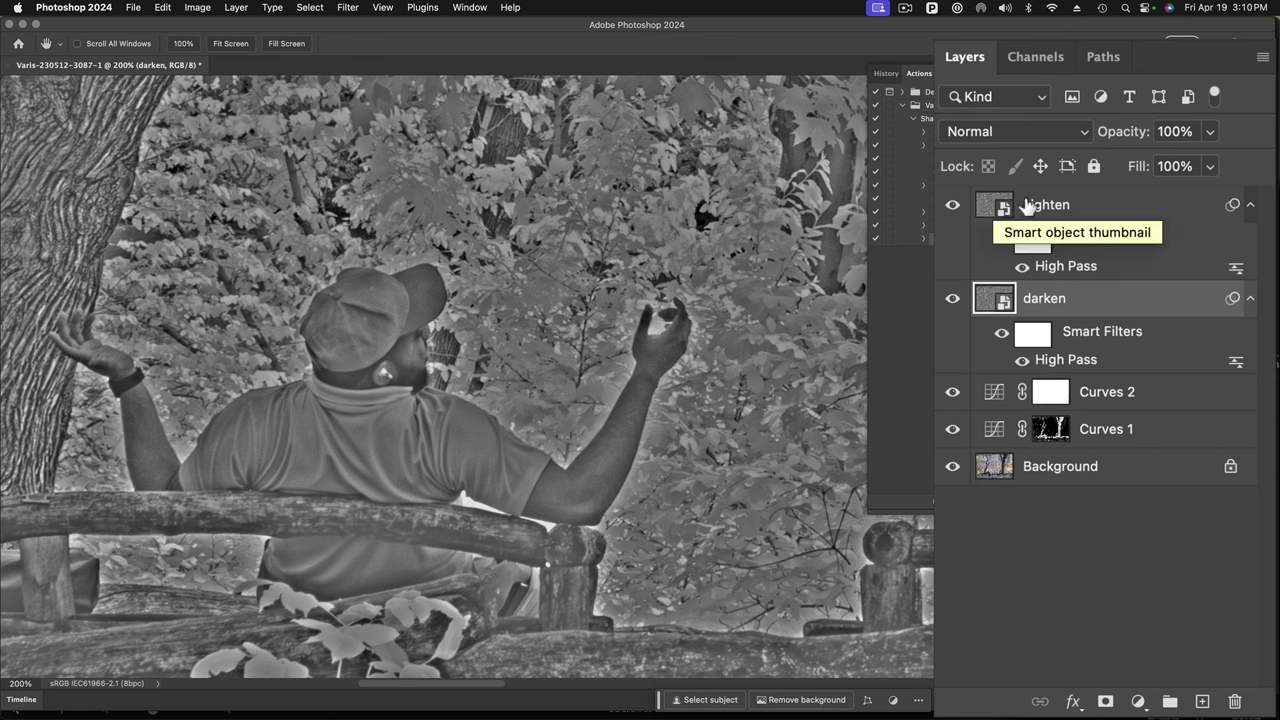
- Switch the Lighten layer's blend mode to Overlay
{"action": "left_click", "coordinate": [995, 207]}
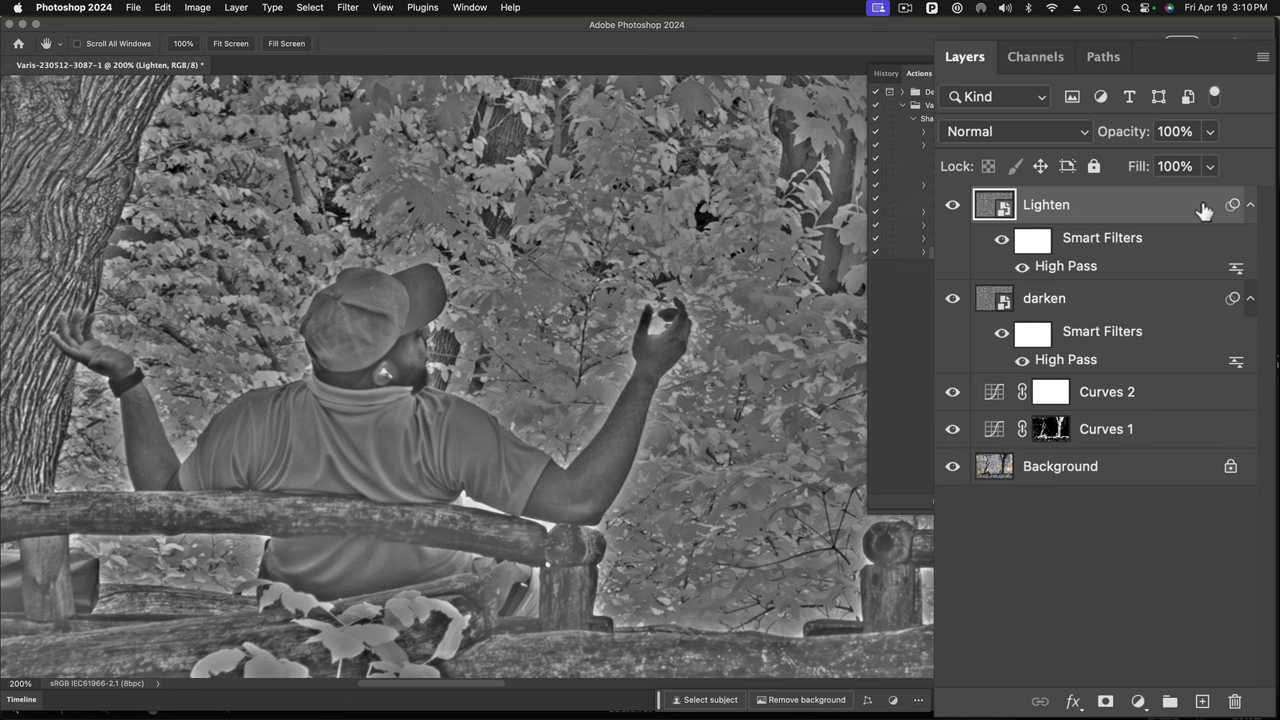
{"action": "left_click", "coordinate": [1079, 132]}
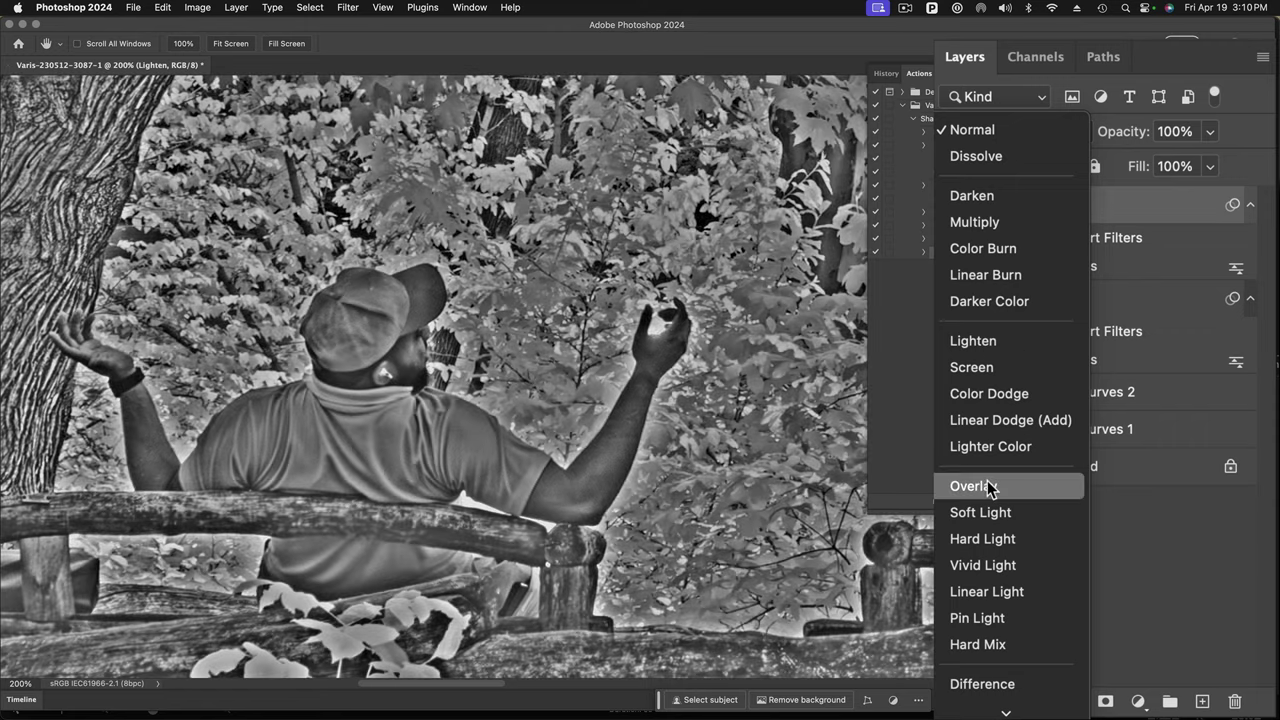
{"action": "left_click", "coordinate": [975, 486]}
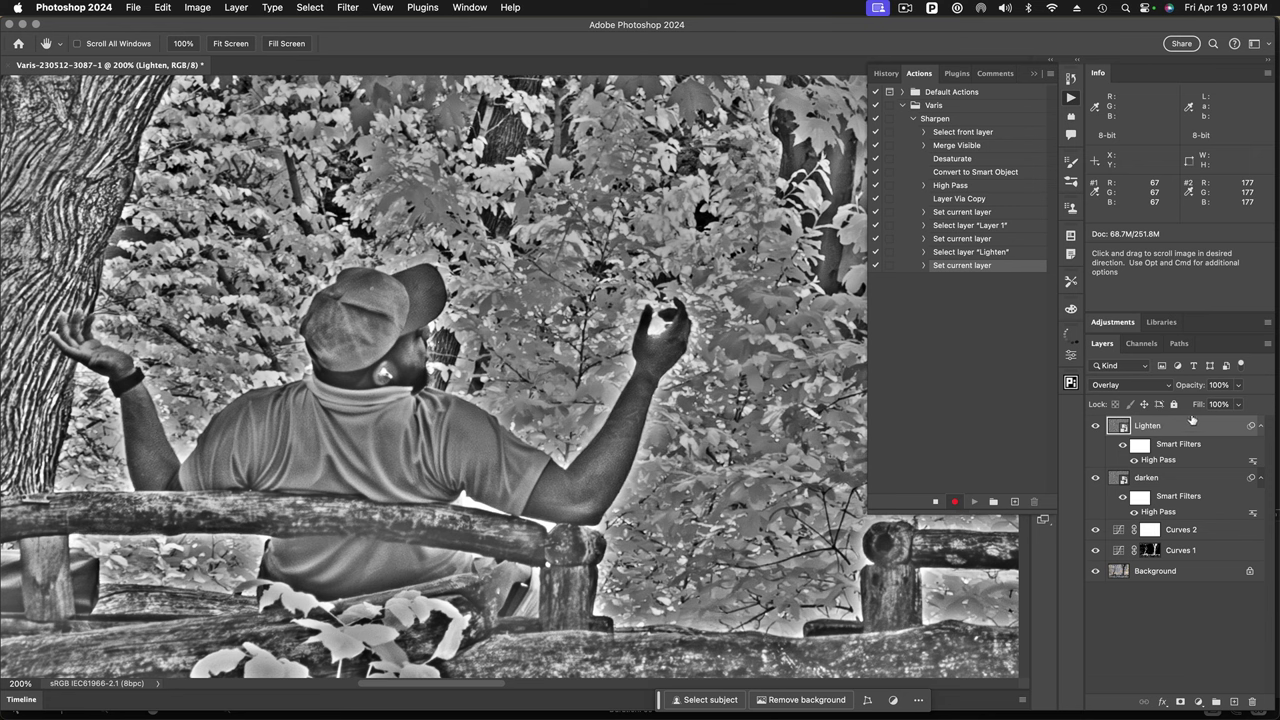
- In Lighten's Blending Options, raise the Blend If Current Layer black slider to 128
{"action": "left_click", "coordinate": [1268, 345]}
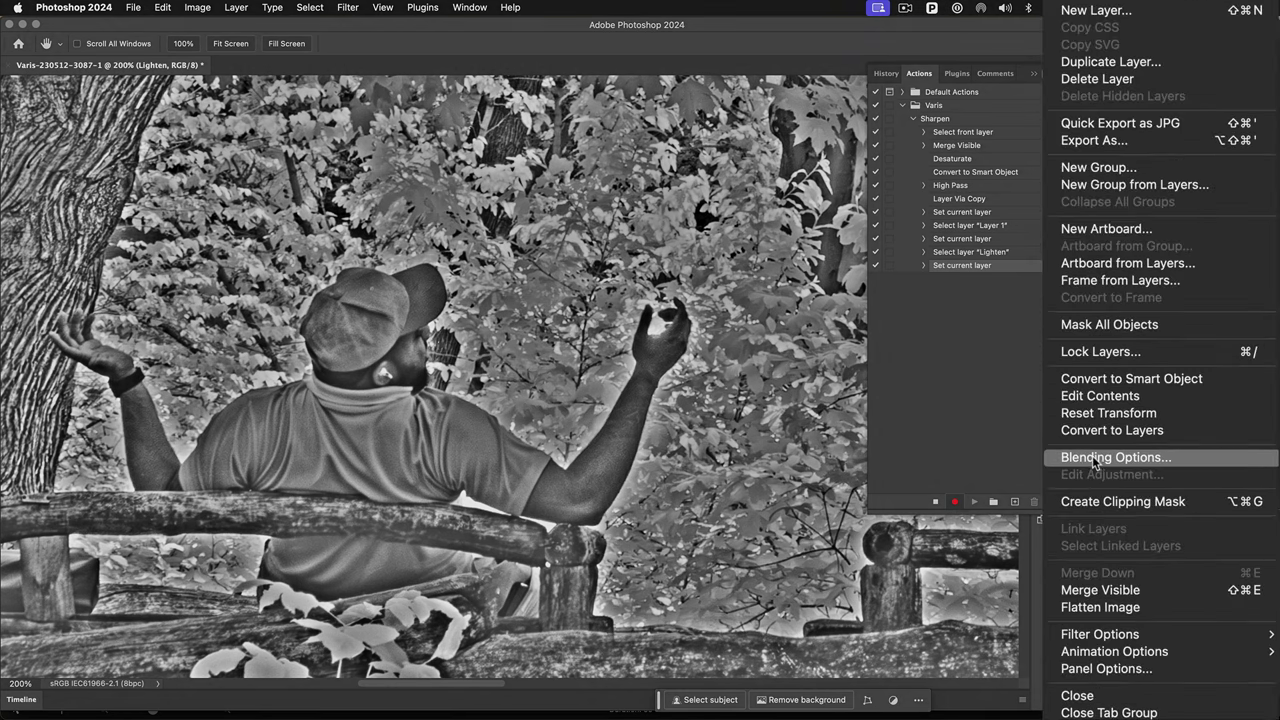
{"action": "left_click", "coordinate": [1093, 459]}
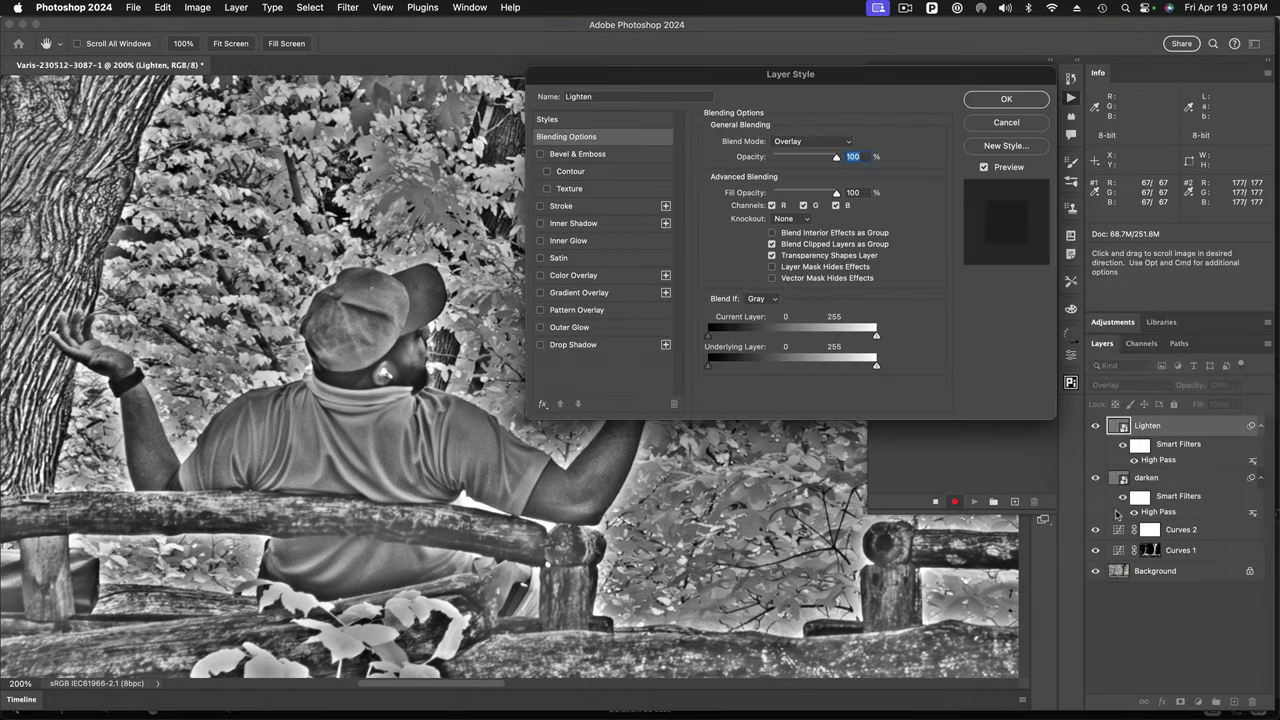
{"action": "left_click_drag", "start_coordinate": [615, 343], "coordinate": [792, 352]}
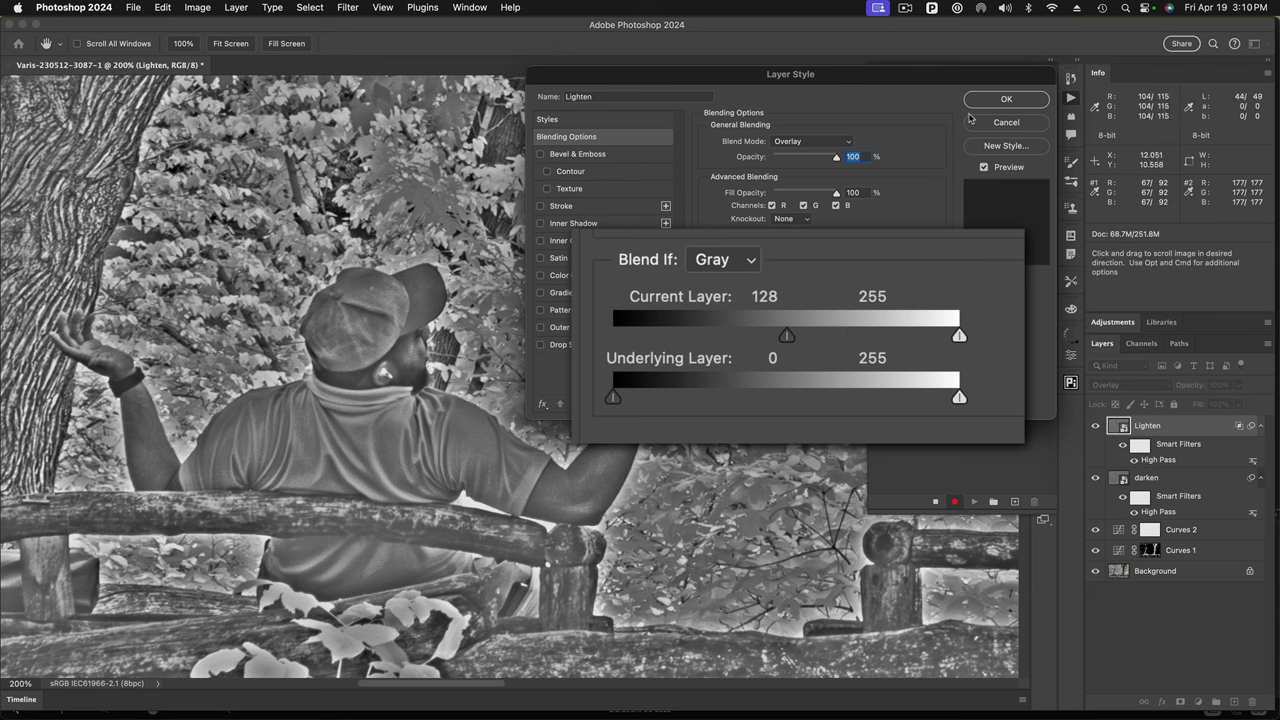
{"action": "left_click", "coordinate": [1006, 99]}
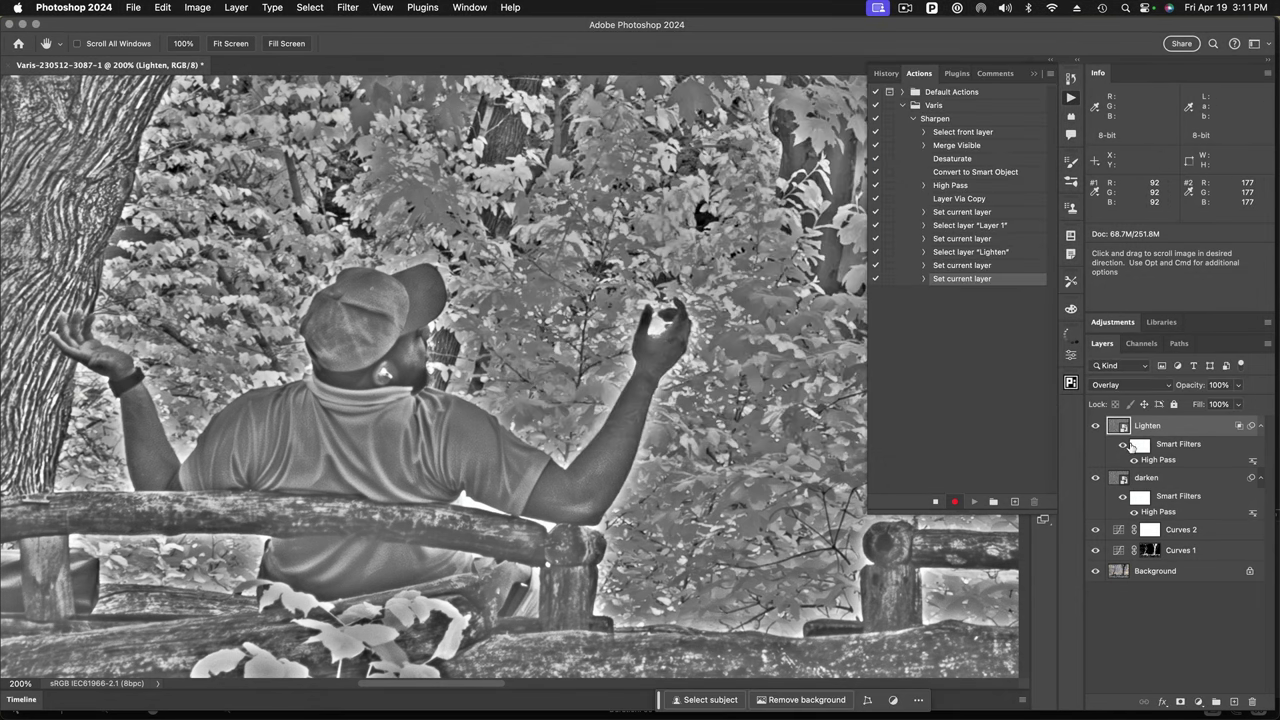
- Hide the Lighten layer and set the darken layer's blend mode to Overlay
{"action": "left_click", "coordinate": [1095, 428]}
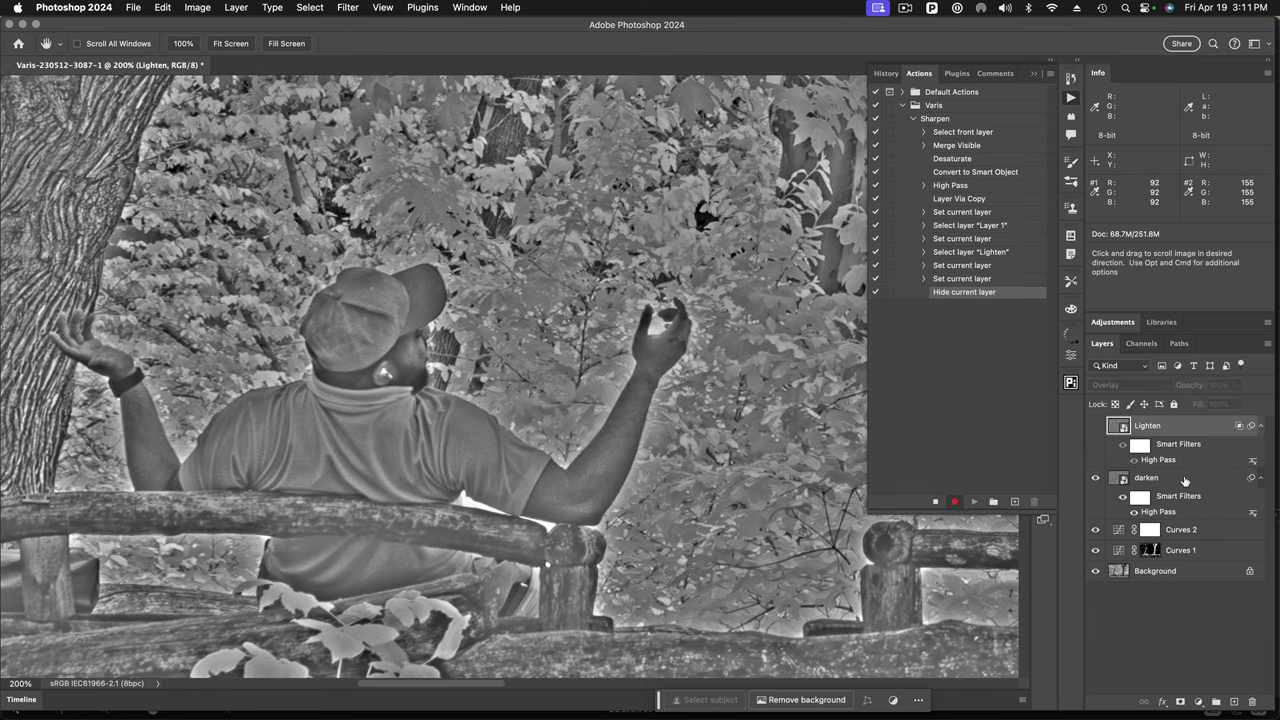
{"action": "left_click", "coordinate": [1181, 481]}
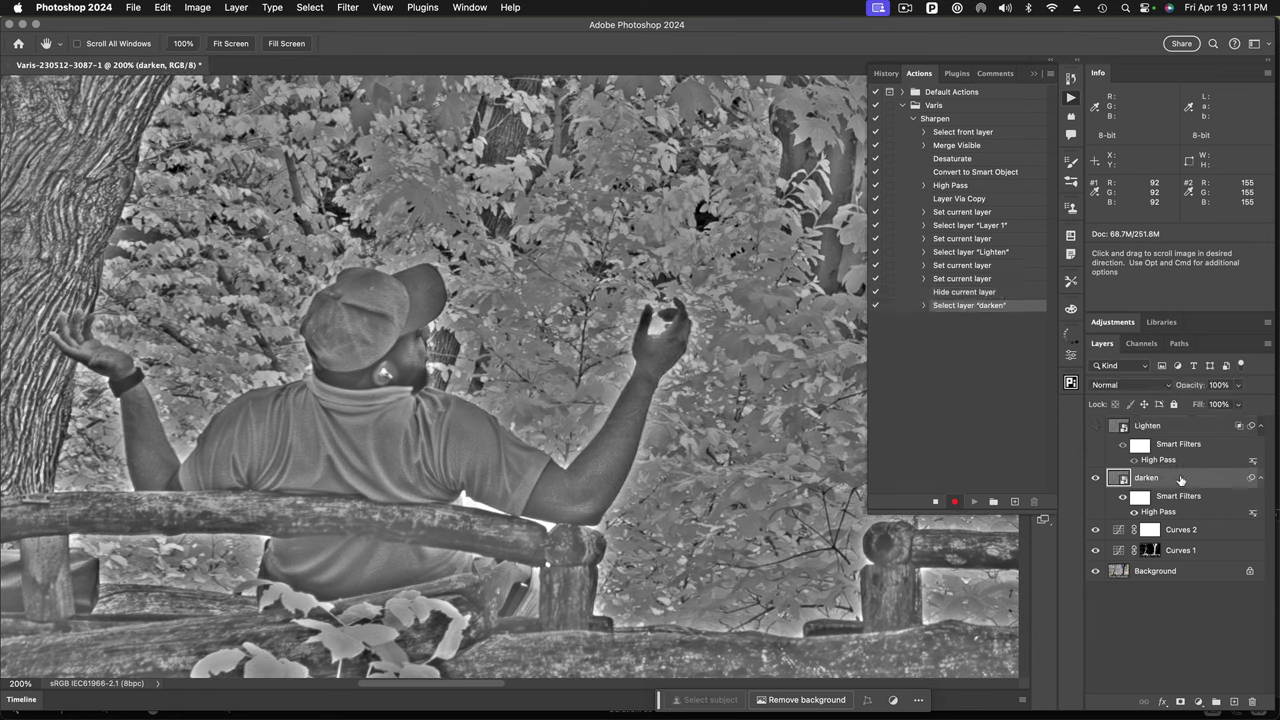
{"action": "left_click", "coordinate": [1170, 390]}
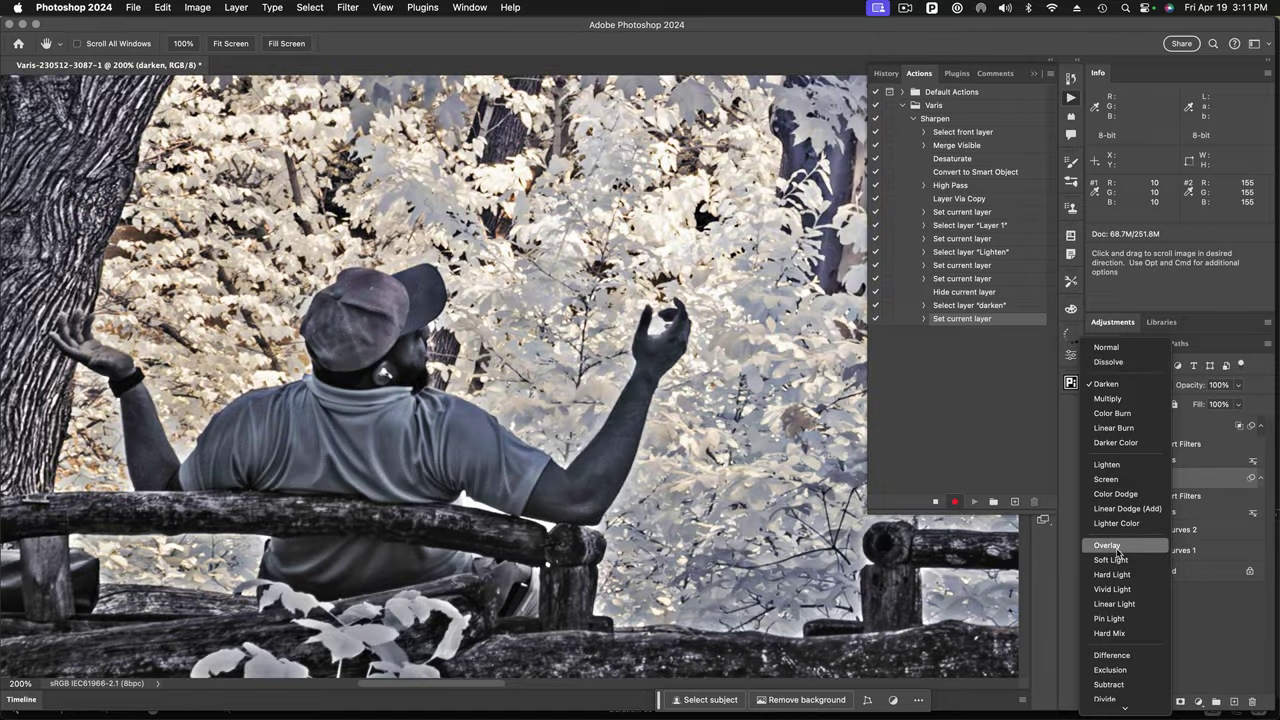
{"action": "left_click", "coordinate": [1118, 546]}
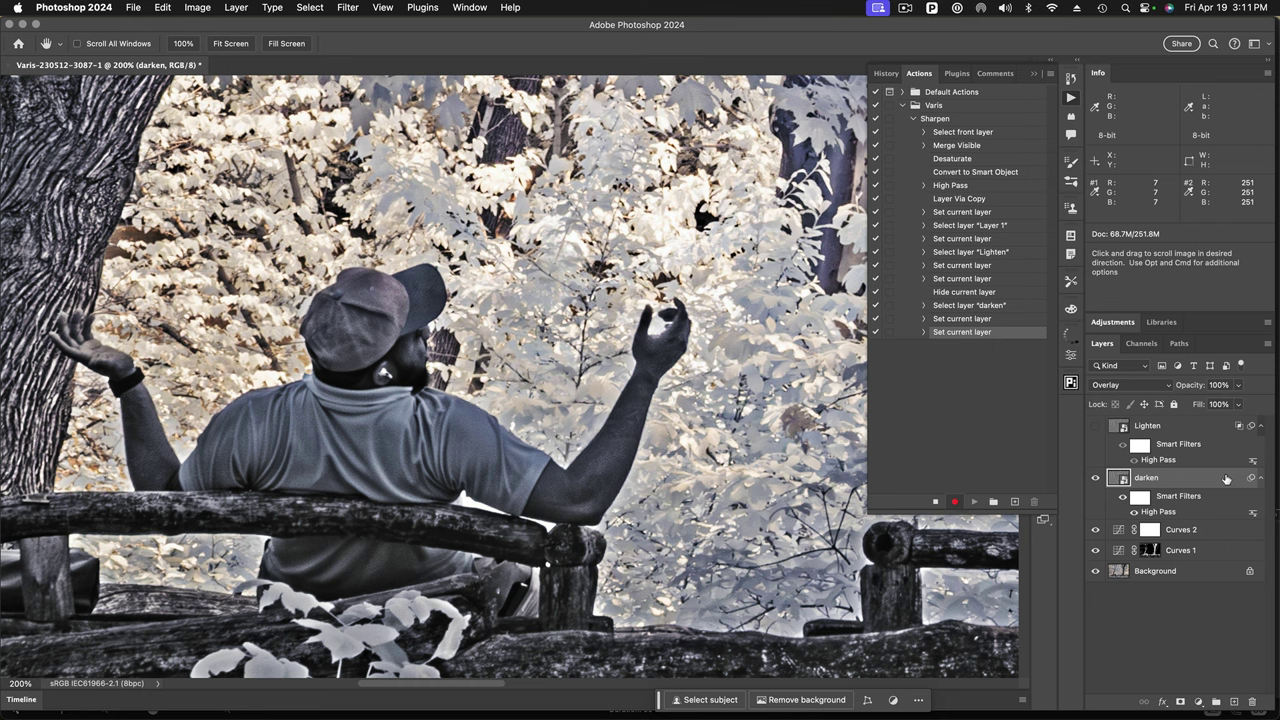
- In darken's Blending Options, lower the Blend If Current Layer white slider to 128
{"action": "left_click", "coordinate": [1267, 344]}
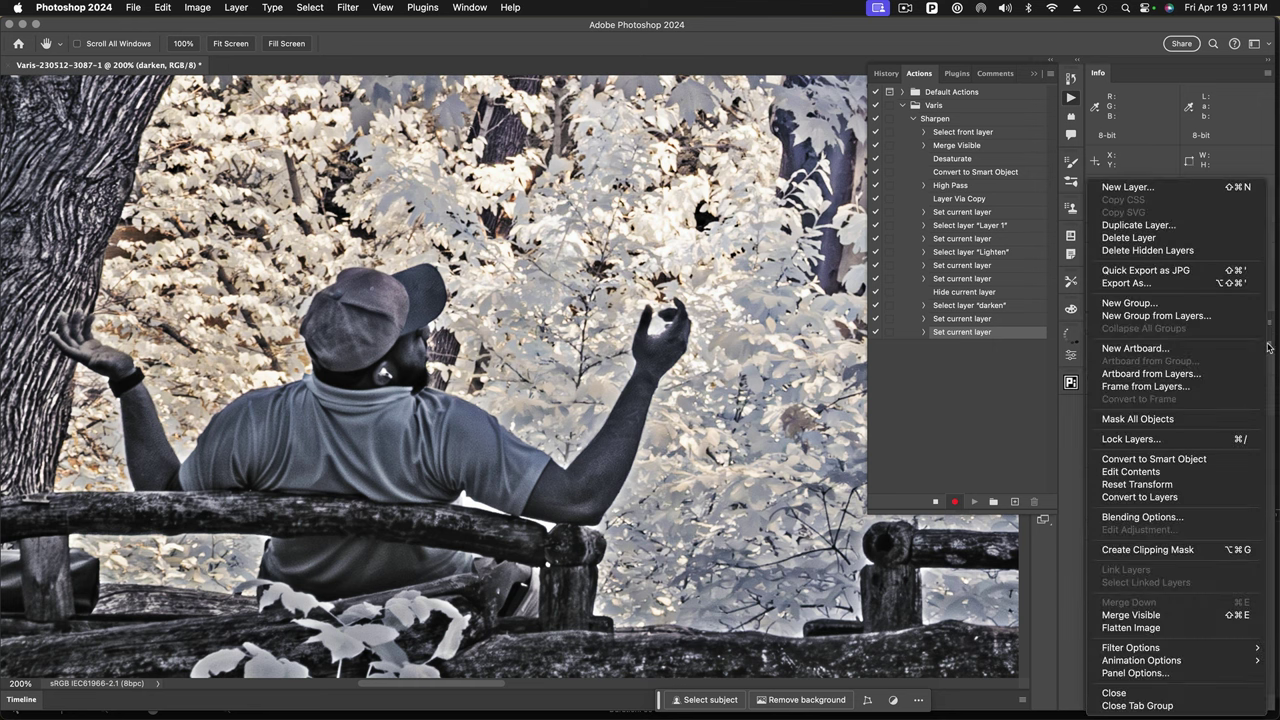
{"action": "left_click", "coordinate": [1175, 517]}
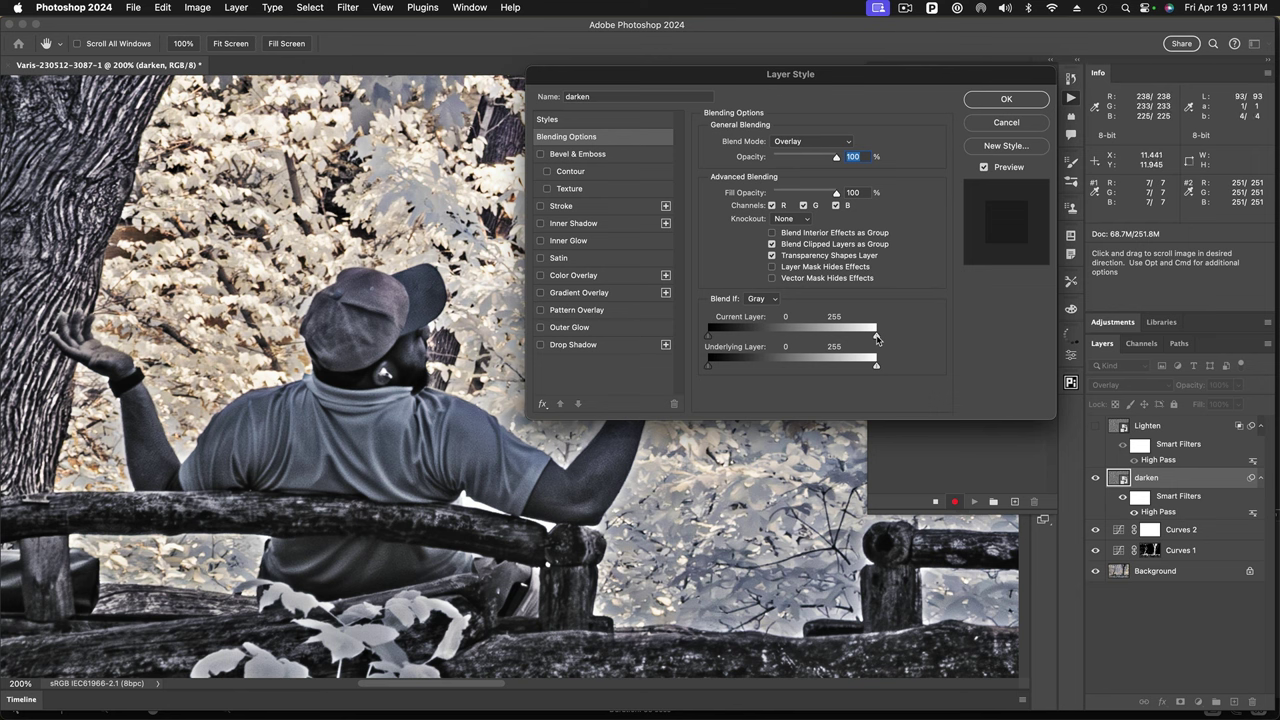
{"action": "left_click_drag", "start_coordinate": [877, 337], "coordinate": [796, 331]}
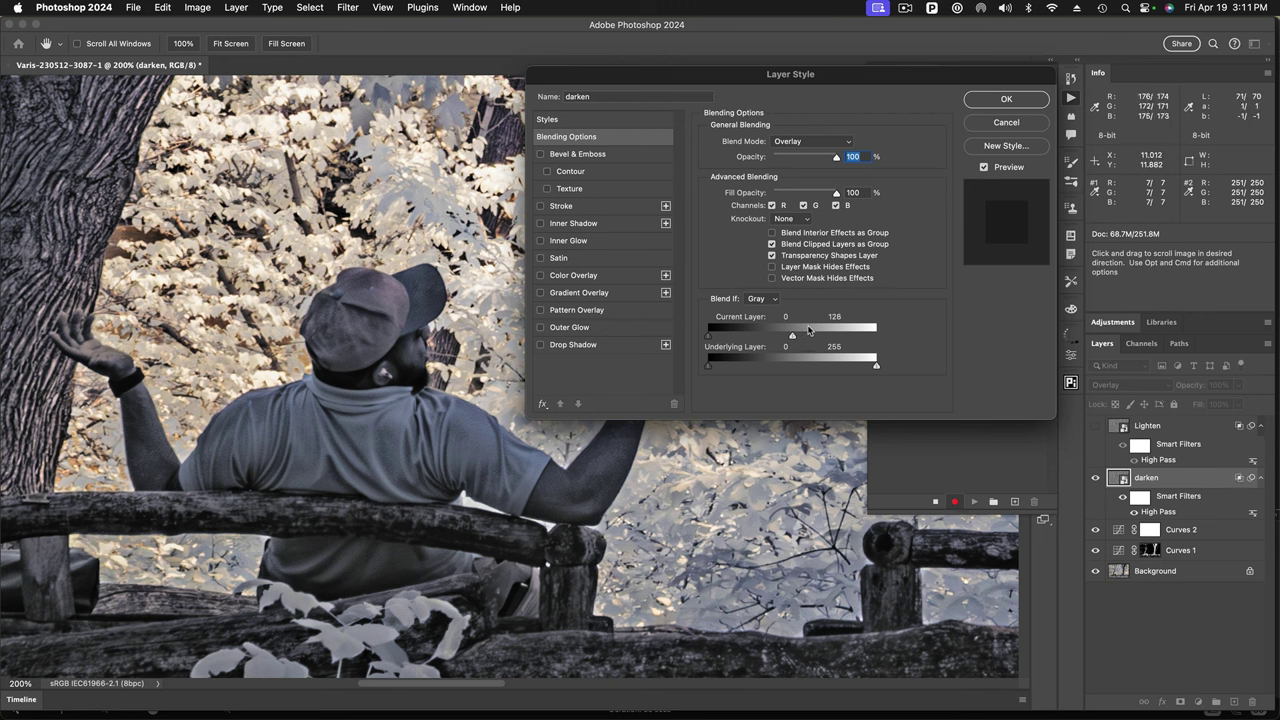
{"action": "left_click", "coordinate": [980, 103]}
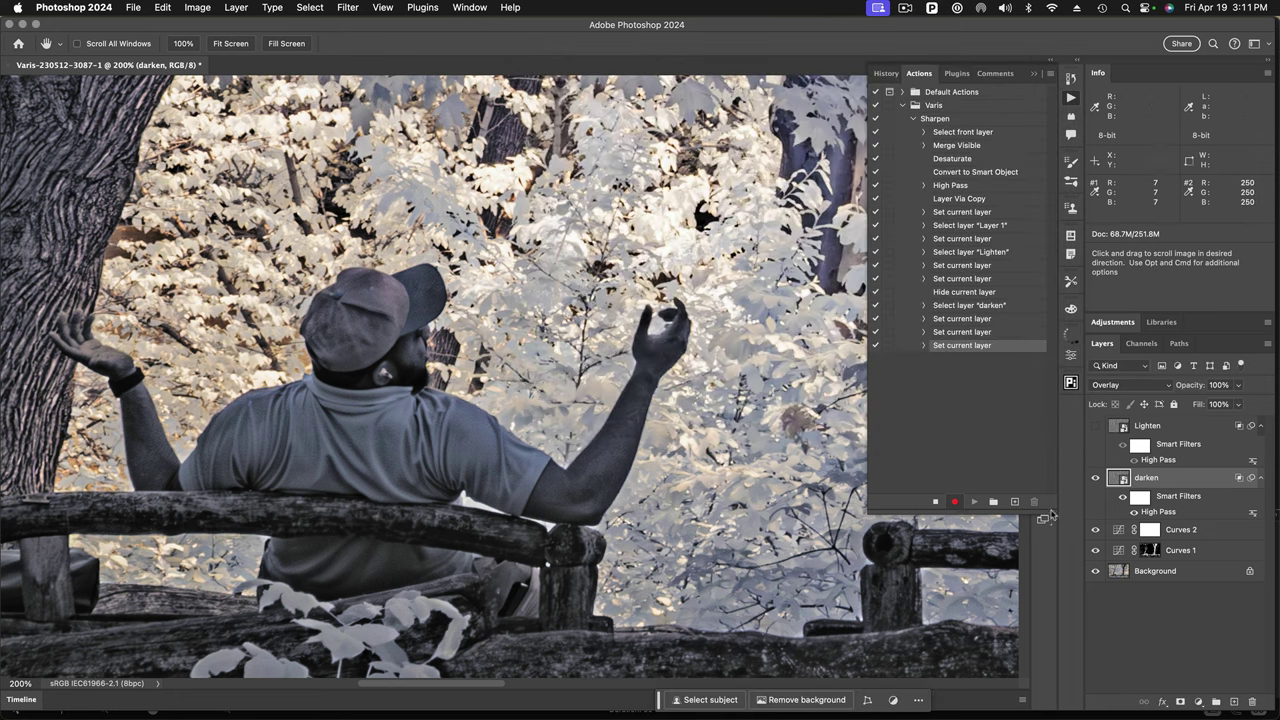
- Toggle the darken layer's visibility repeatedly to compare the sharpening effect
{"action": "left_click", "coordinate": [1095, 478]}
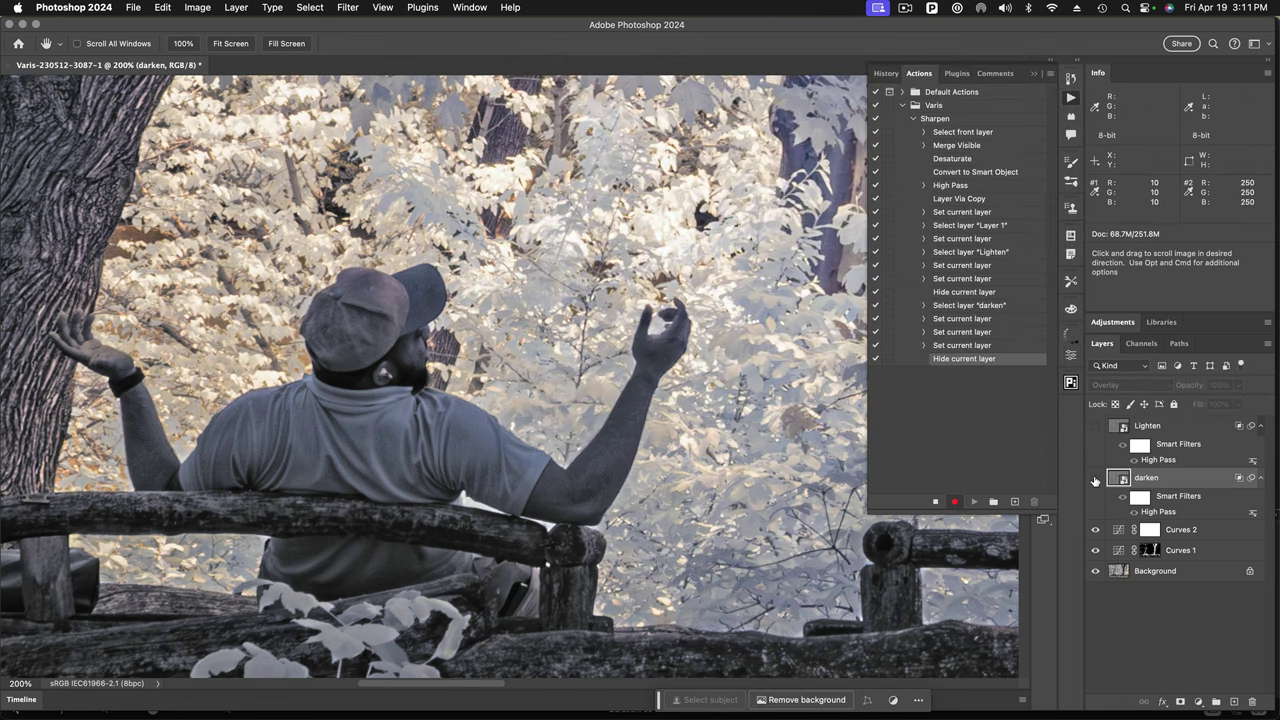
{"action": "left_click", "coordinate": [1095, 479]}
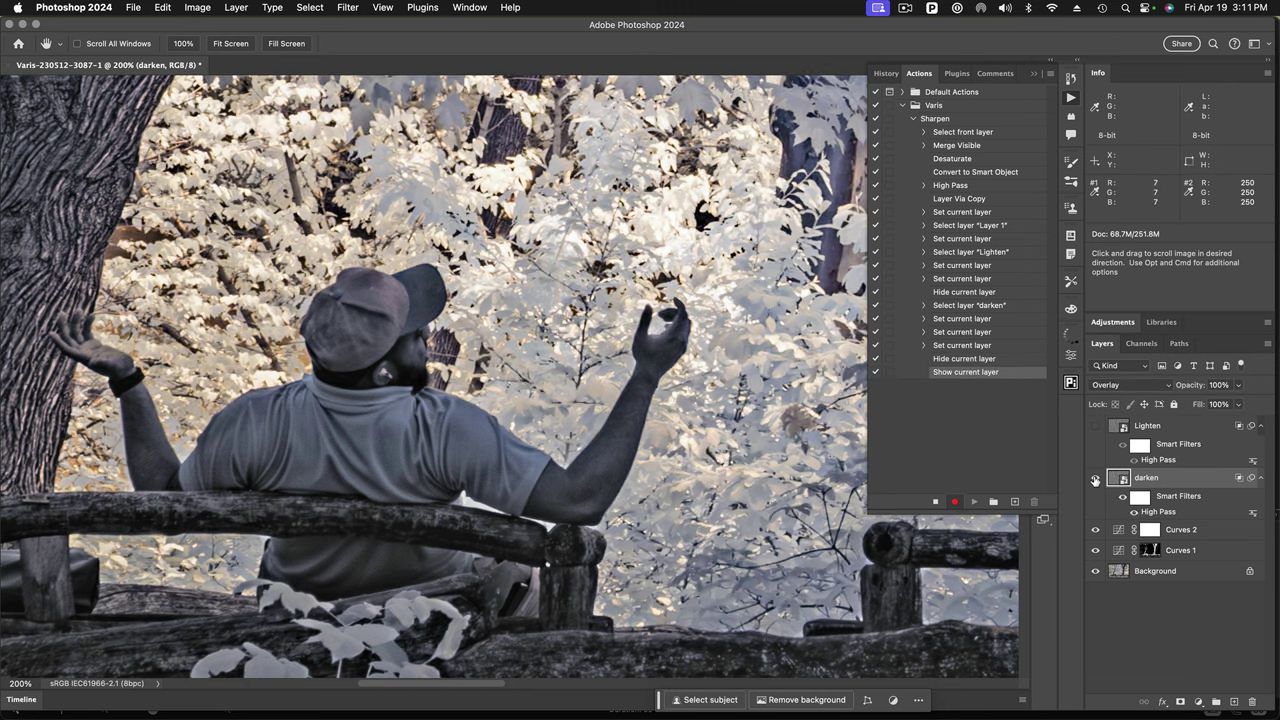
{"action": "left_click", "coordinate": [1095, 479]}
{"action": "left_click", "coordinate": [1095, 479]}
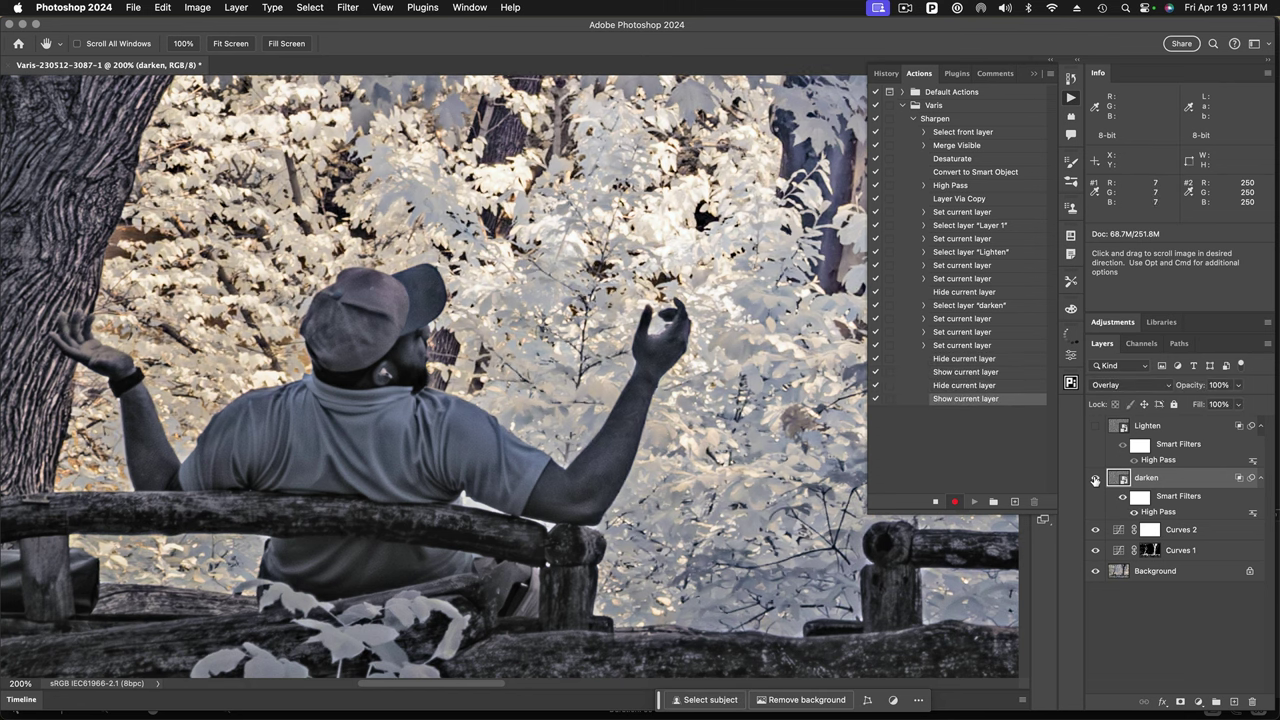
{"action": "left_click", "coordinate": [1095, 479]}
{"action": "left_click", "coordinate": [1095, 479]}
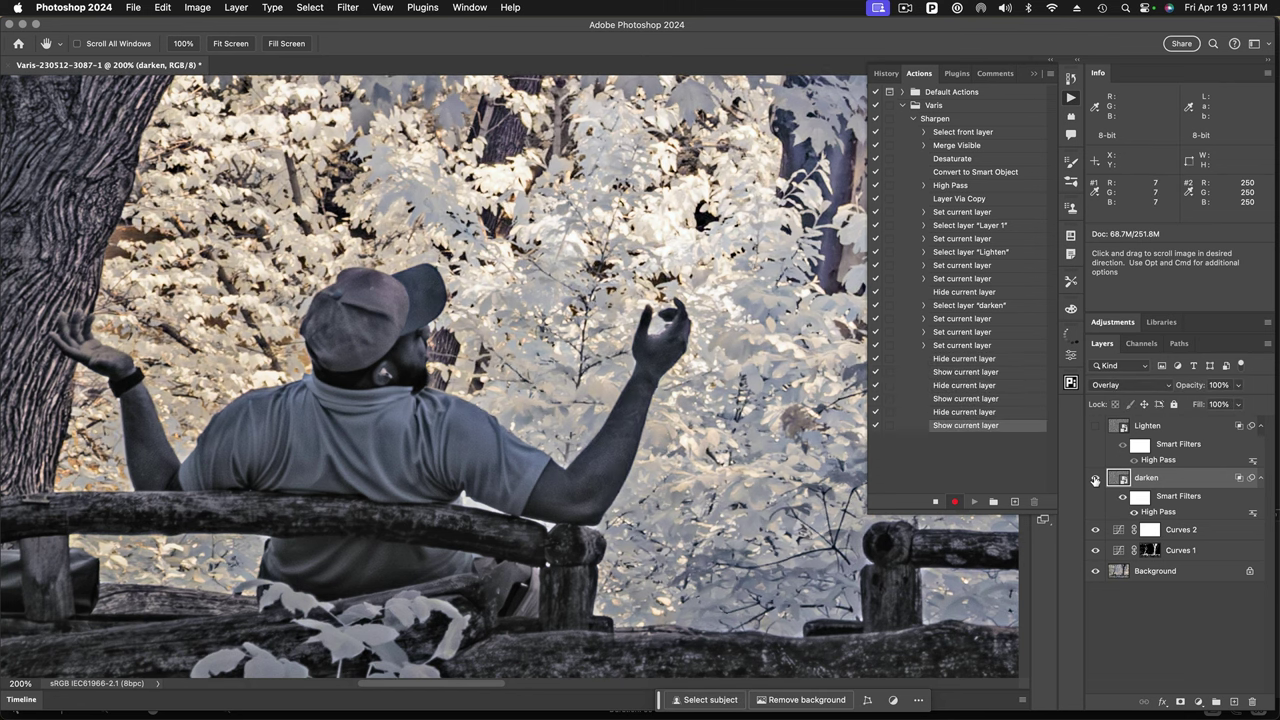
{"action": "left_click", "coordinate": [1095, 479]}
{"action": "left_click", "coordinate": [1095, 479]}
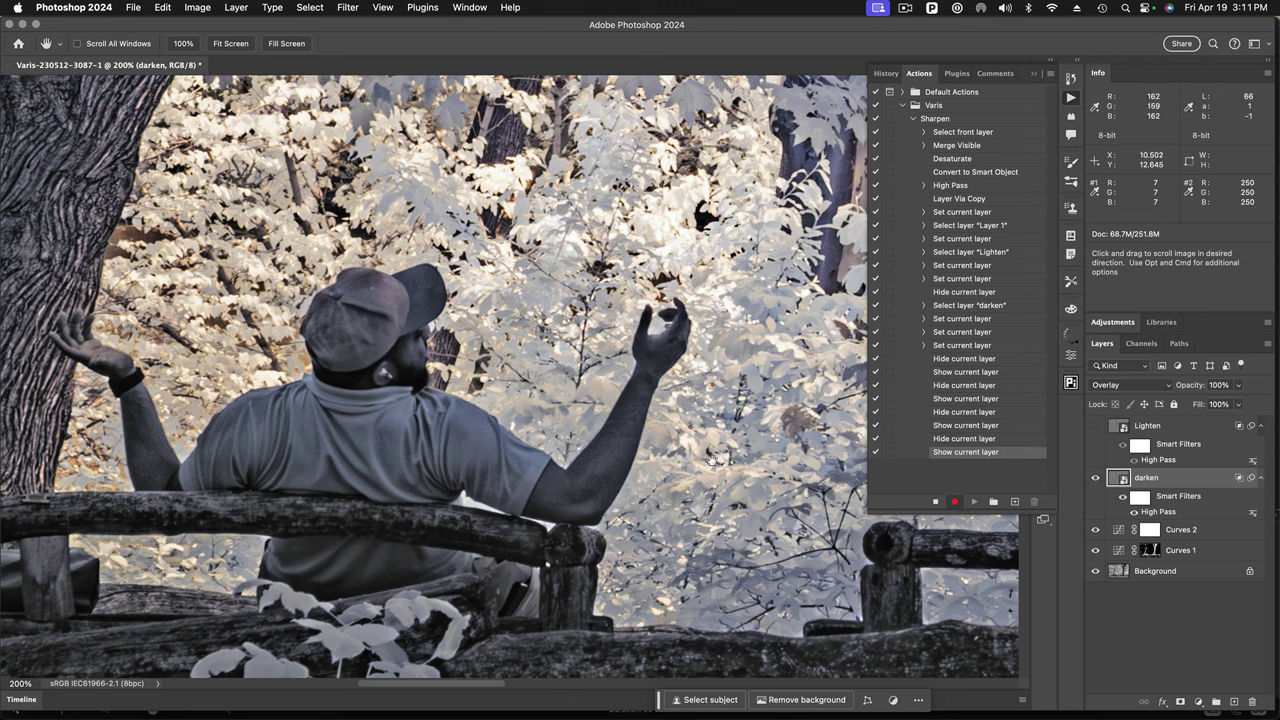
- Make Lighten visible and active again, checking it briefly off and on
{"action": "left_click", "coordinate": [1095, 428]}
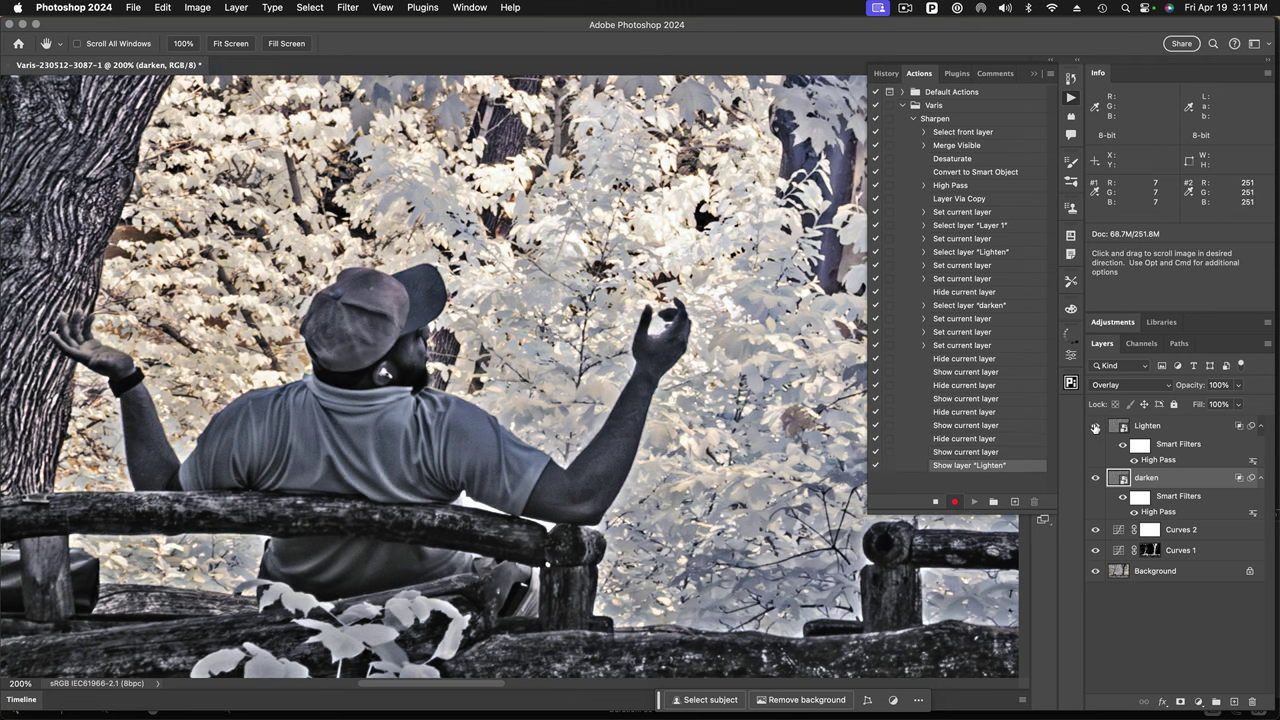
{"action": "left_click", "coordinate": [1110, 429]}
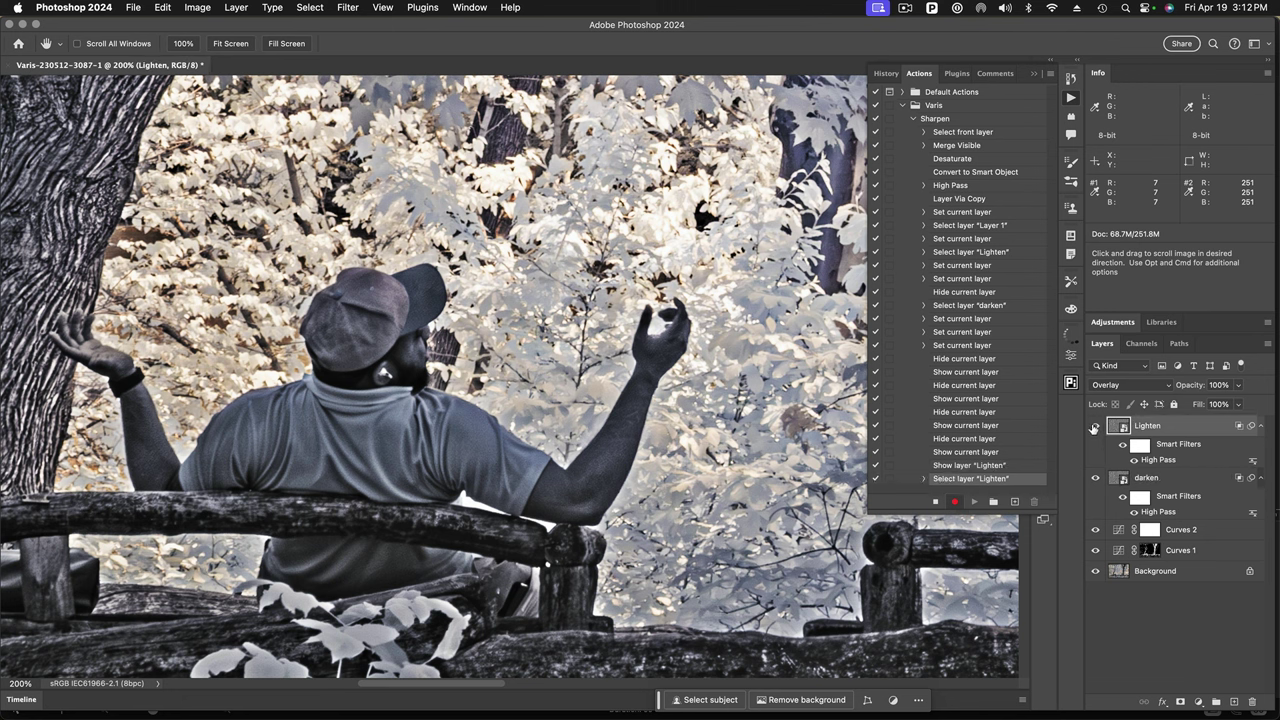
{"action": "left_click", "coordinate": [1095, 428]}
{"action": "left_click", "coordinate": [1094, 428]}
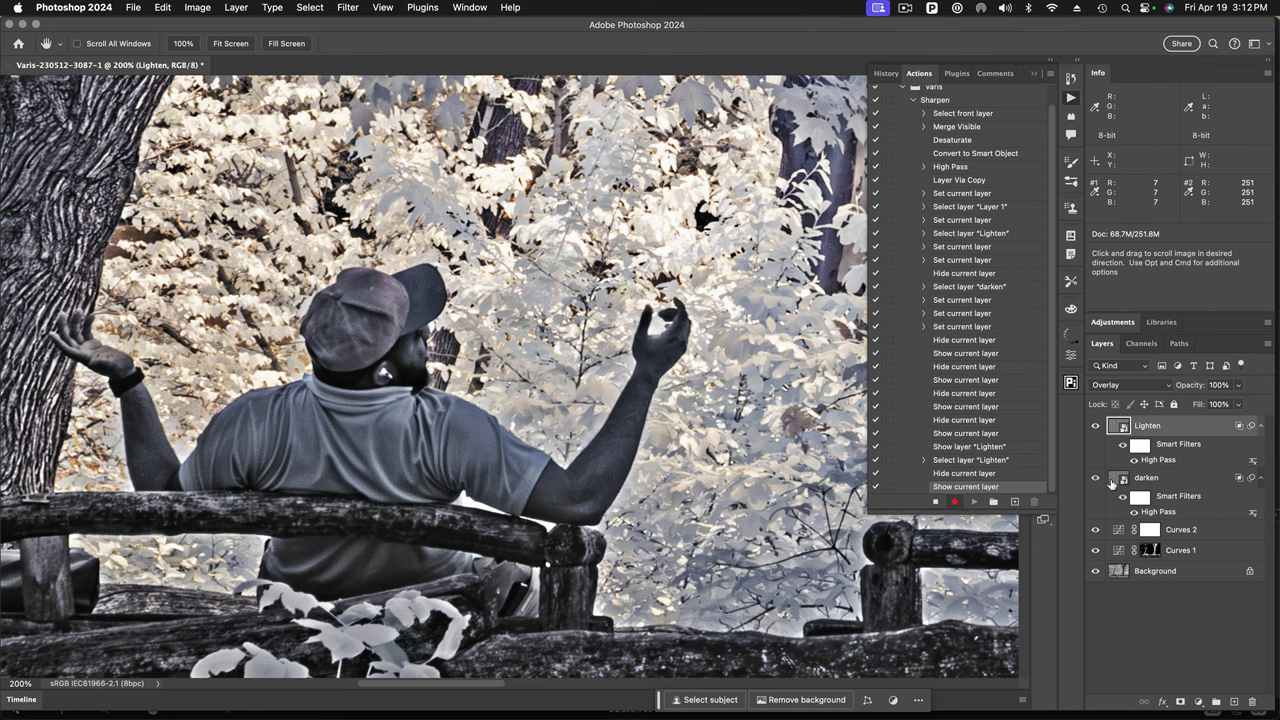
- Set Lighten's opacity to 60% and Shift-select the darken layer along with it
{"action": "left_click", "coordinate": [1239, 387]}
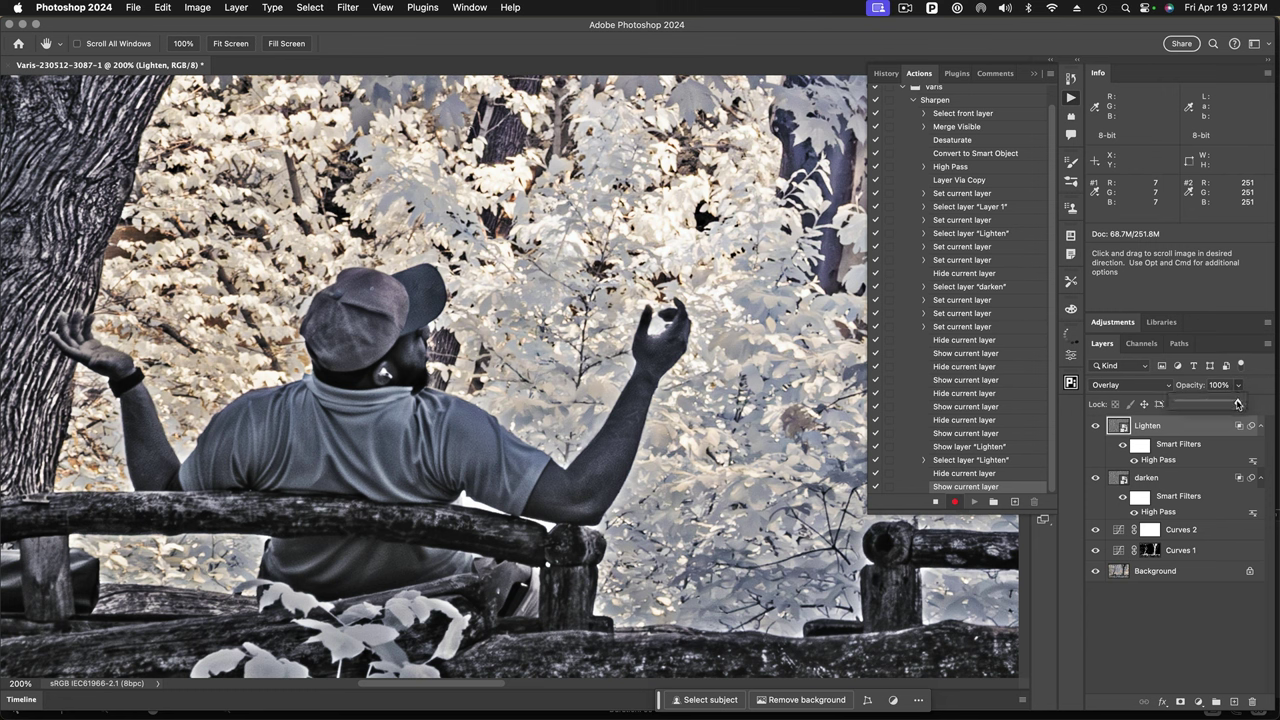
{"action": "left_click_drag", "start_coordinate": [1239, 402], "coordinate": [1213, 408]}
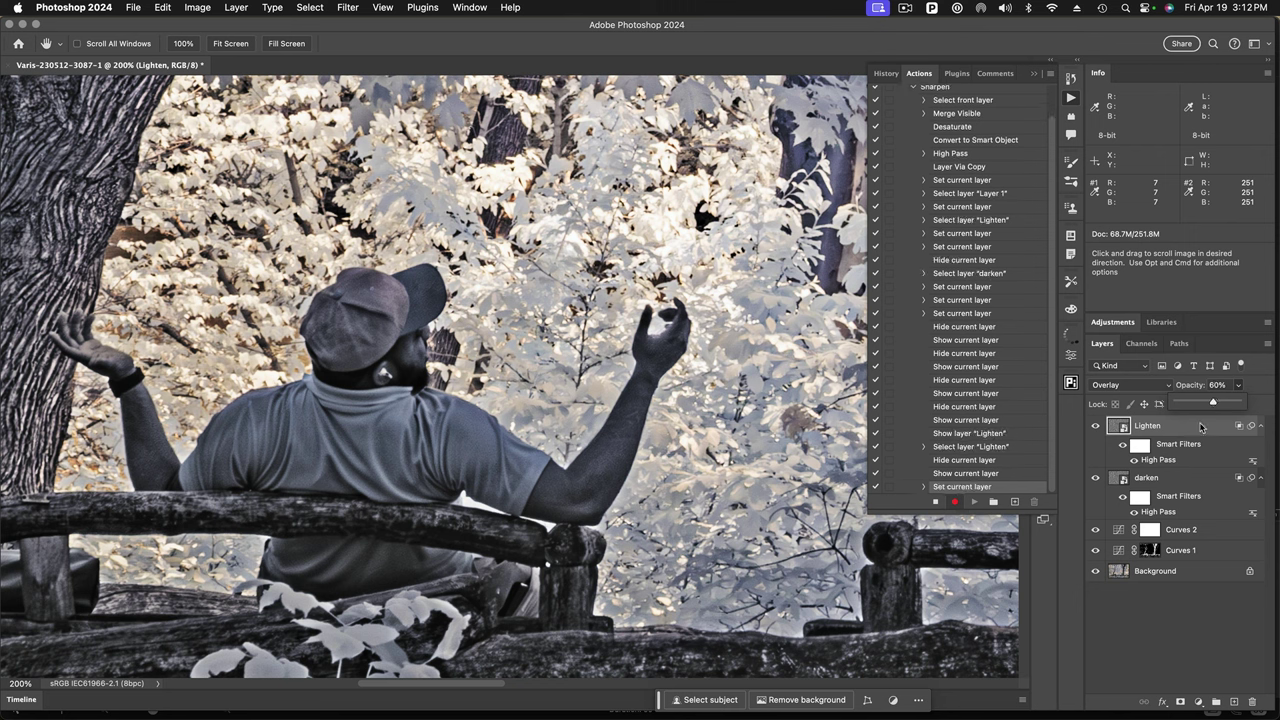
{"action": "left_click", "coordinate": [1190, 480]}
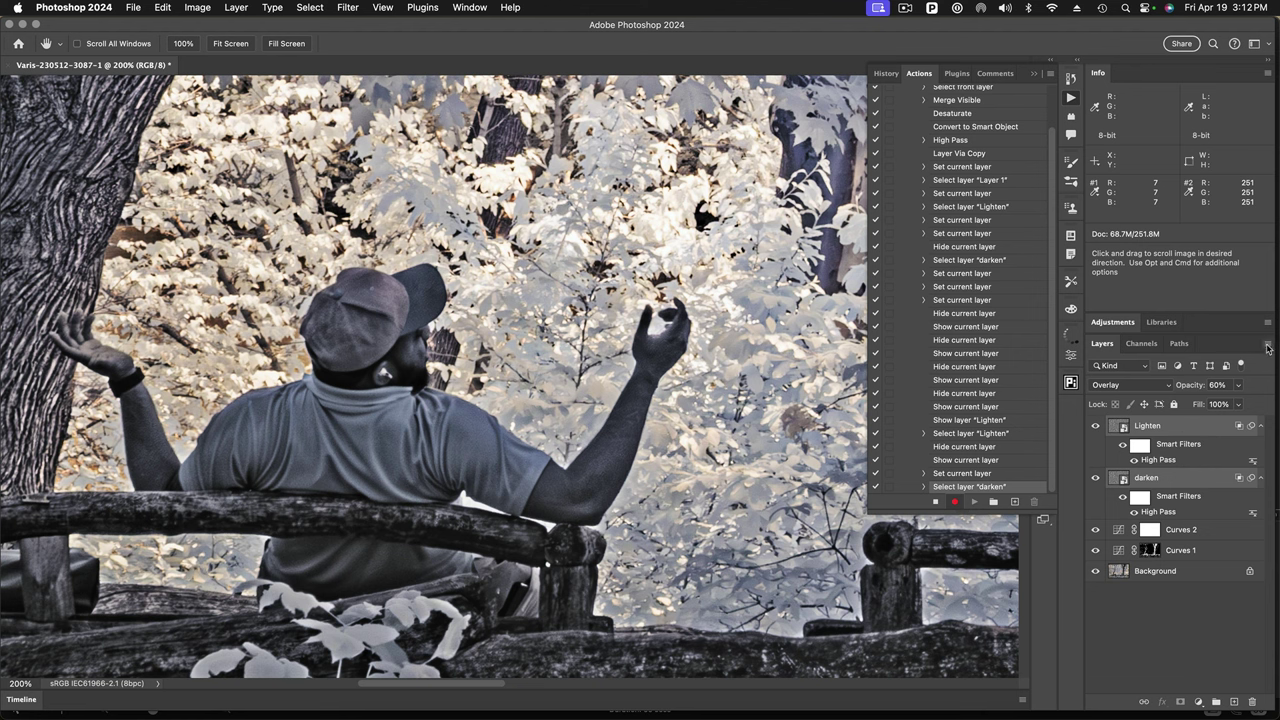
- Group Lighten and darken into a new group named 'Highpass Overlay', then toggle its visibility
{"action": "left_click", "coordinate": [1267, 346]}
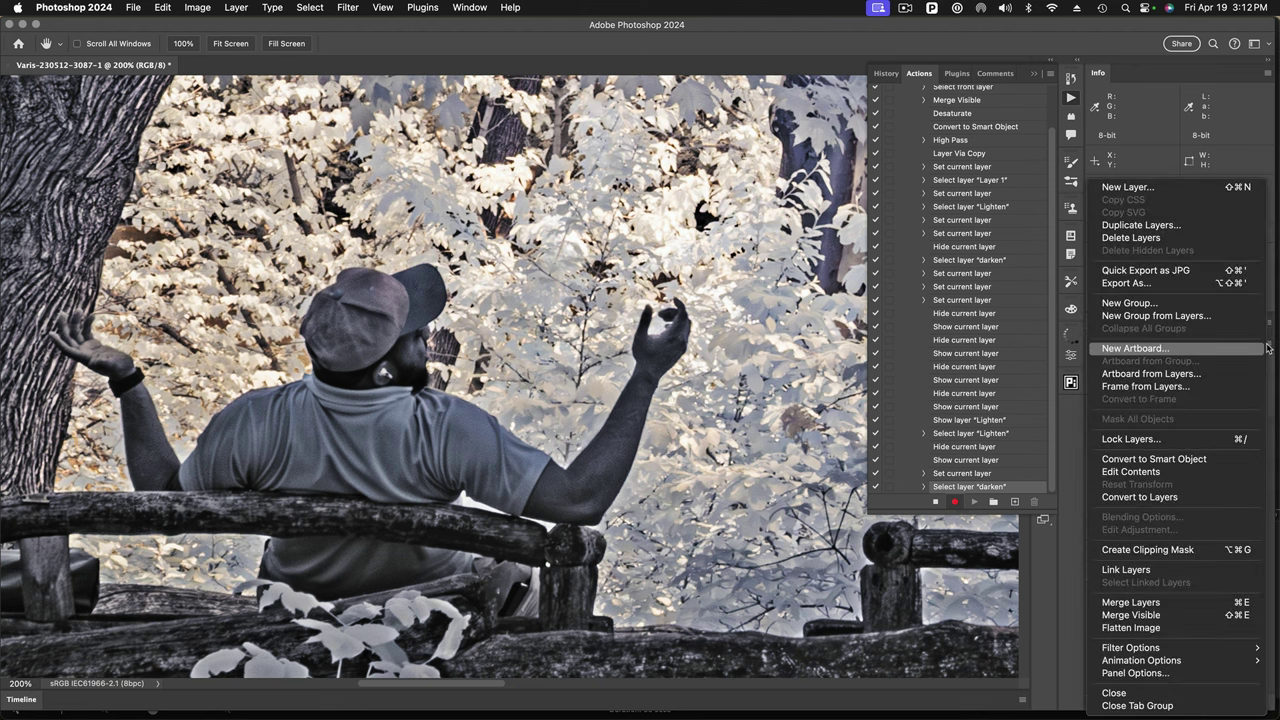
{"action": "left_click", "coordinate": [1177, 316]}
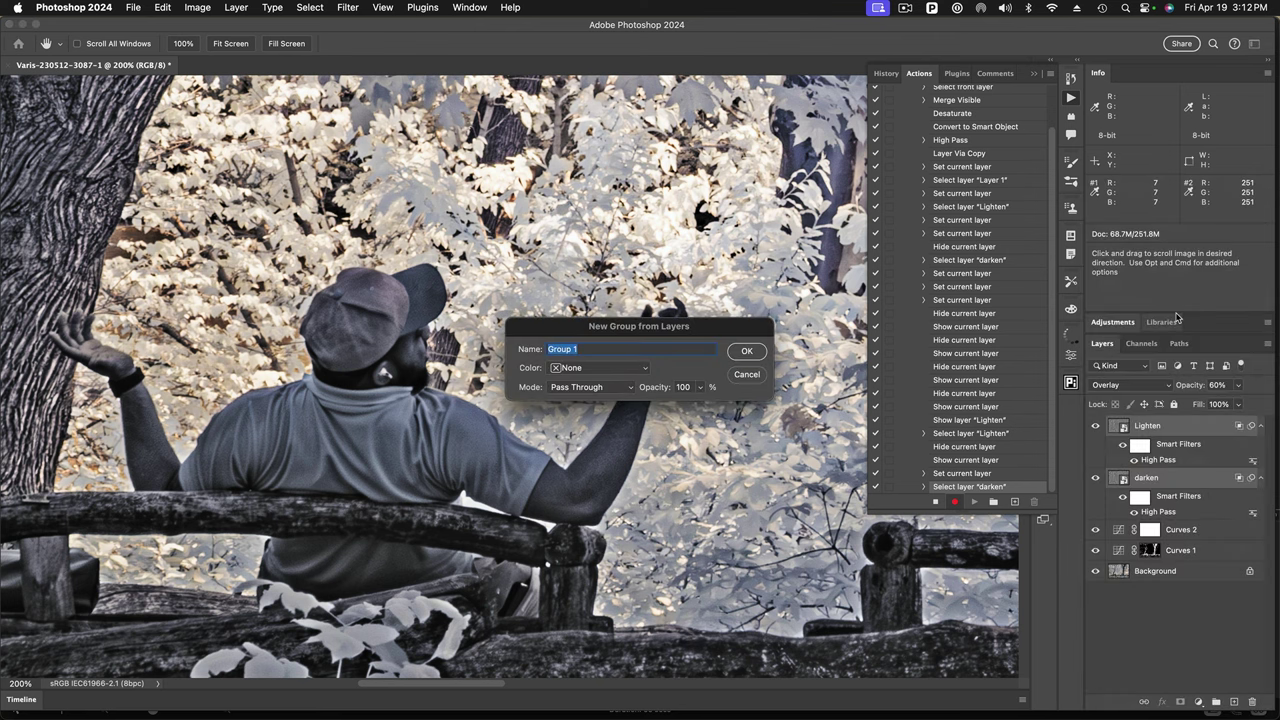
{"action": "type", "text": "H"}
{"action": "type", "text": "ighpass Overlay"}
{"action": "left_click", "coordinate": [741, 351]}
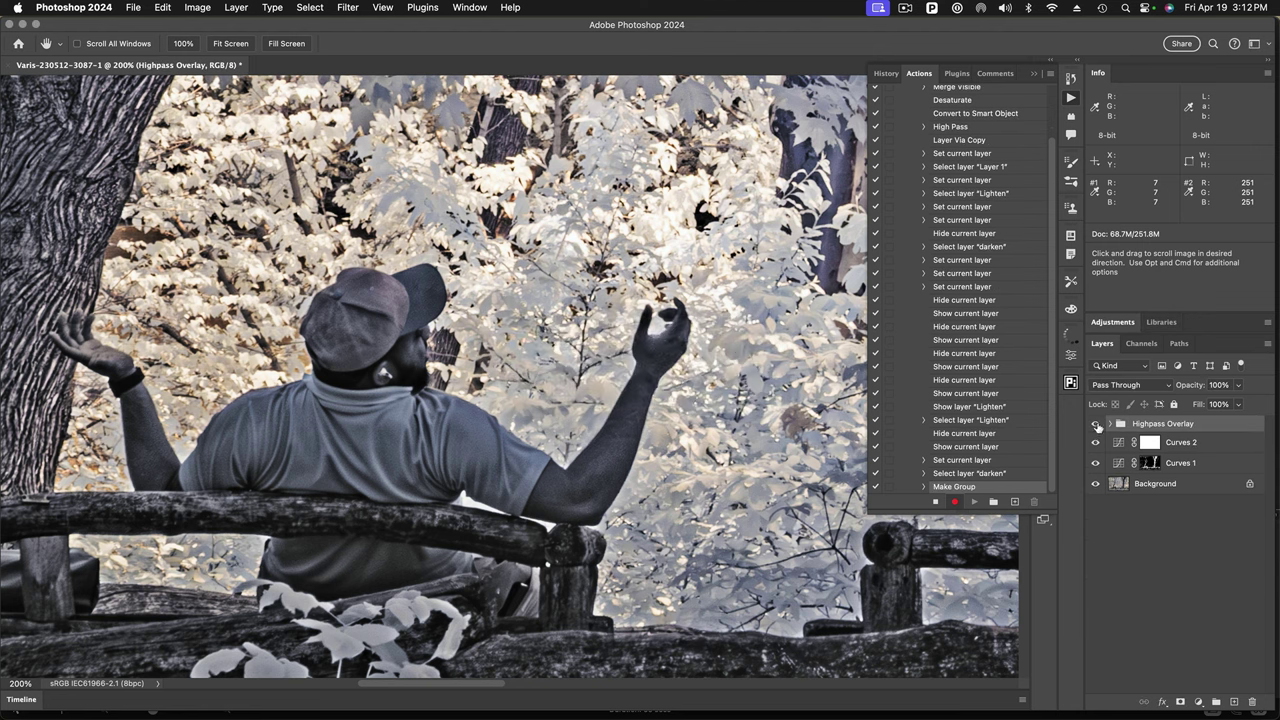
{"action": "left_click", "coordinate": [1095, 424]}
{"action": "left_click", "coordinate": [1095, 424]}
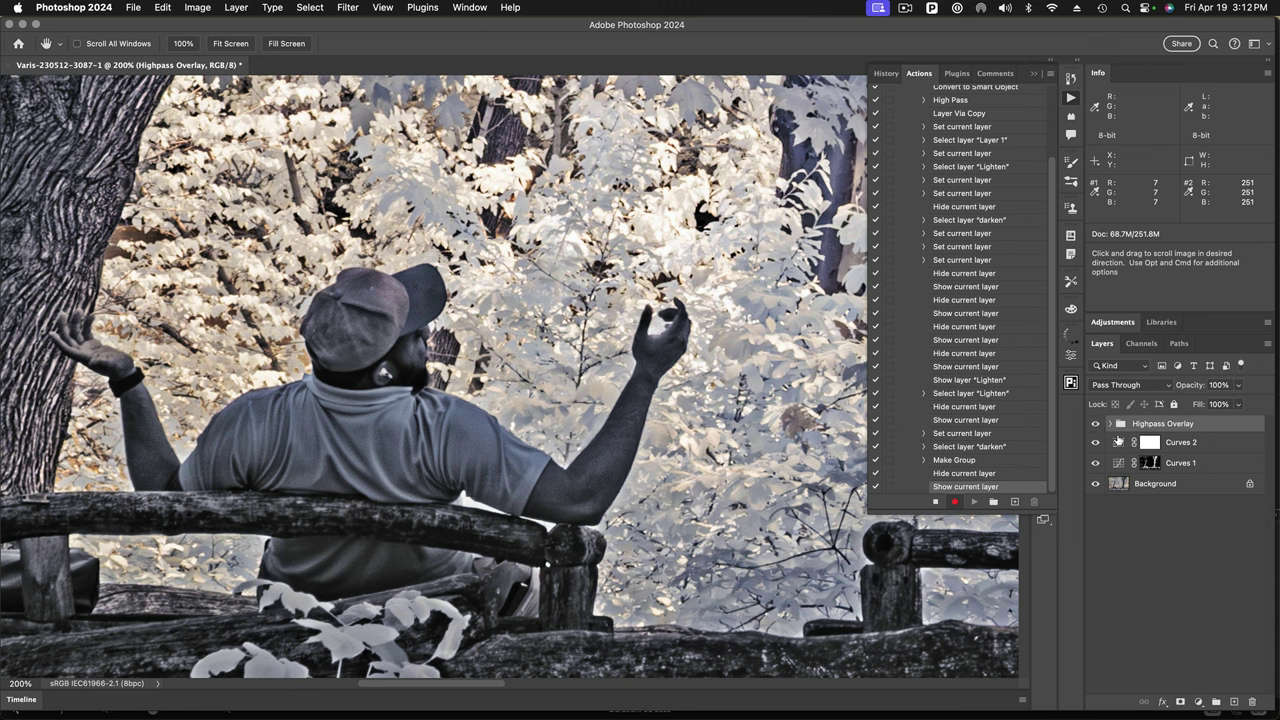
- Set the Highpass Overlay group to 60% opacity and toggle it off and on to compare
{"action": "left_click", "coordinate": [1239, 386]}
{"action": "left_click_drag", "start_coordinate": [1240, 403], "coordinate": [1215, 408]}
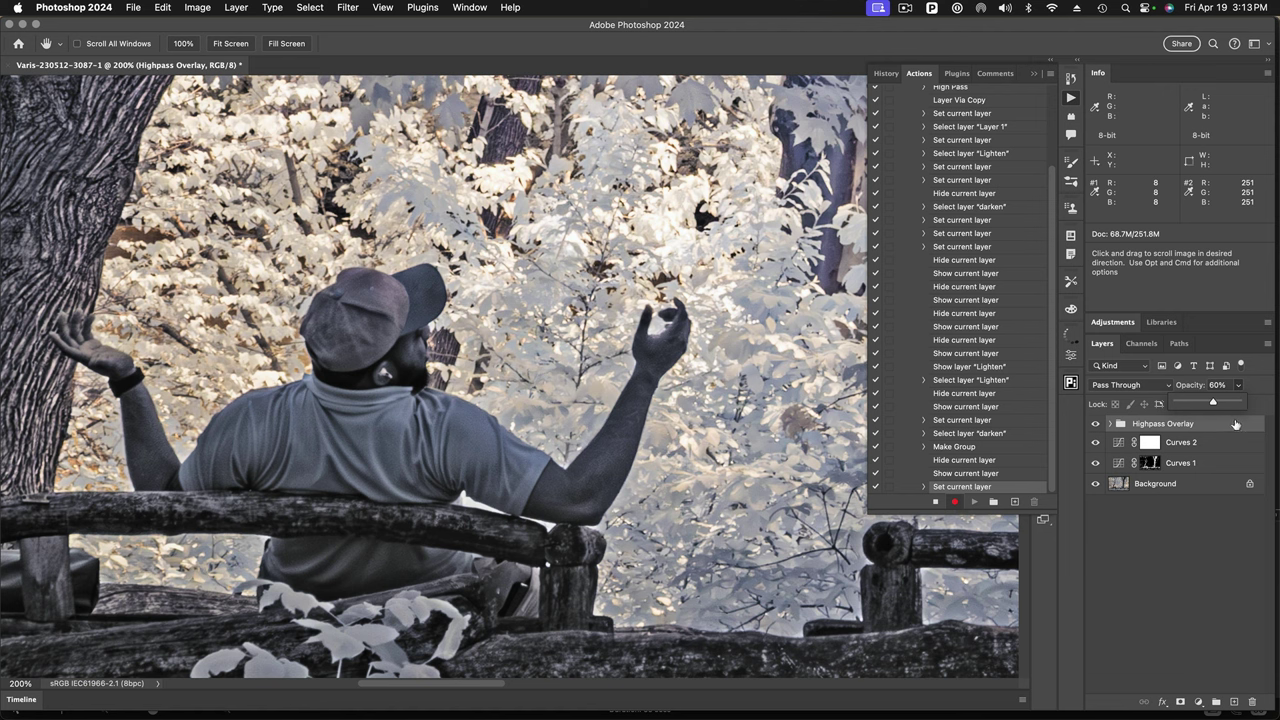
{"action": "left_click", "coordinate": [1236, 424]}
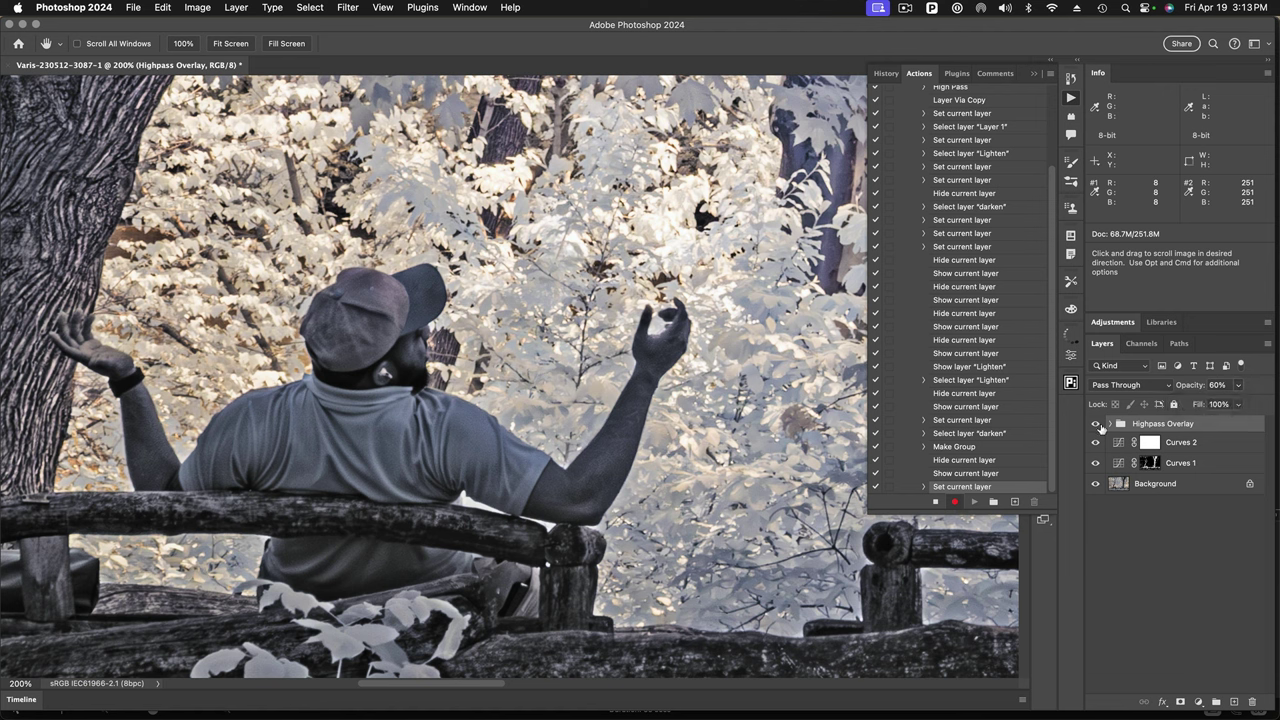
{"action": "left_click", "coordinate": [1095, 424]}
{"action": "left_click", "coordinate": [1095, 424]}
{"action": "left_click", "coordinate": [1095, 424]}
{"action": "left_click", "coordinate": [1095, 424]}
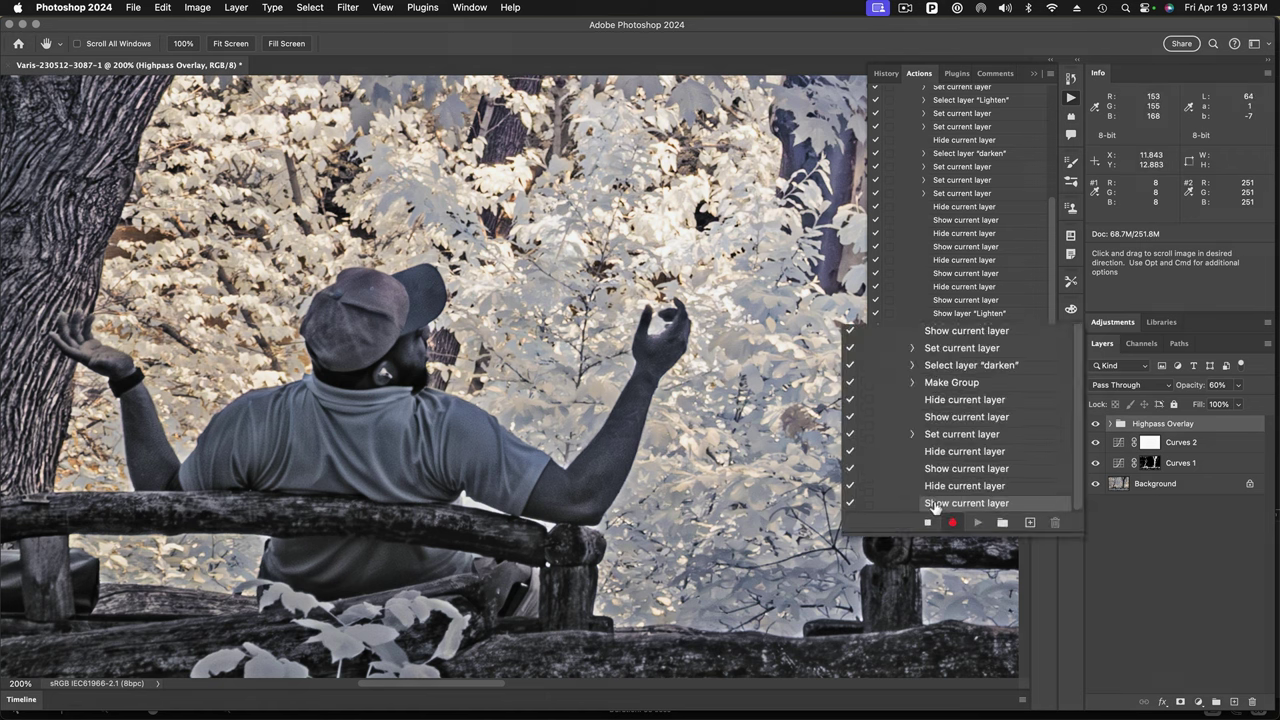
- Stop recording and delete the four surplus hide/show steps from the Sharpen action
{"action": "left_click", "coordinate": [911, 565]}
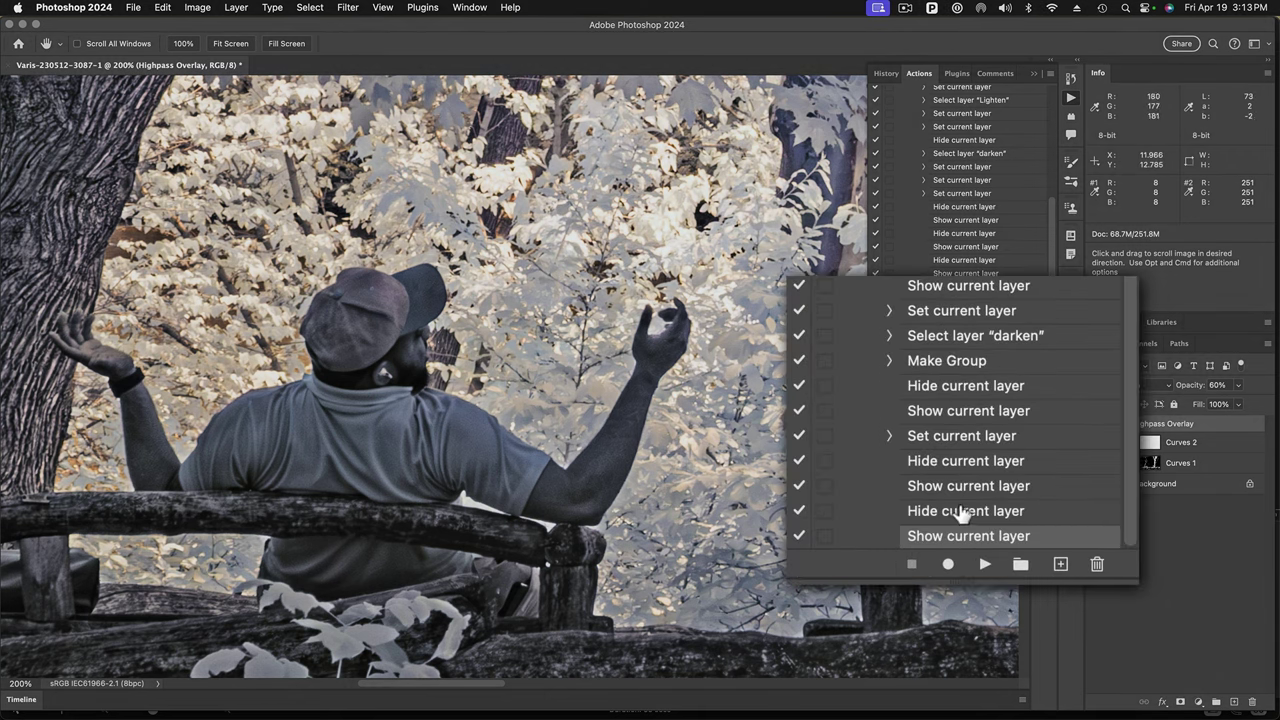
{"action": "left_click", "coordinate": [958, 463], "text": "shift"}
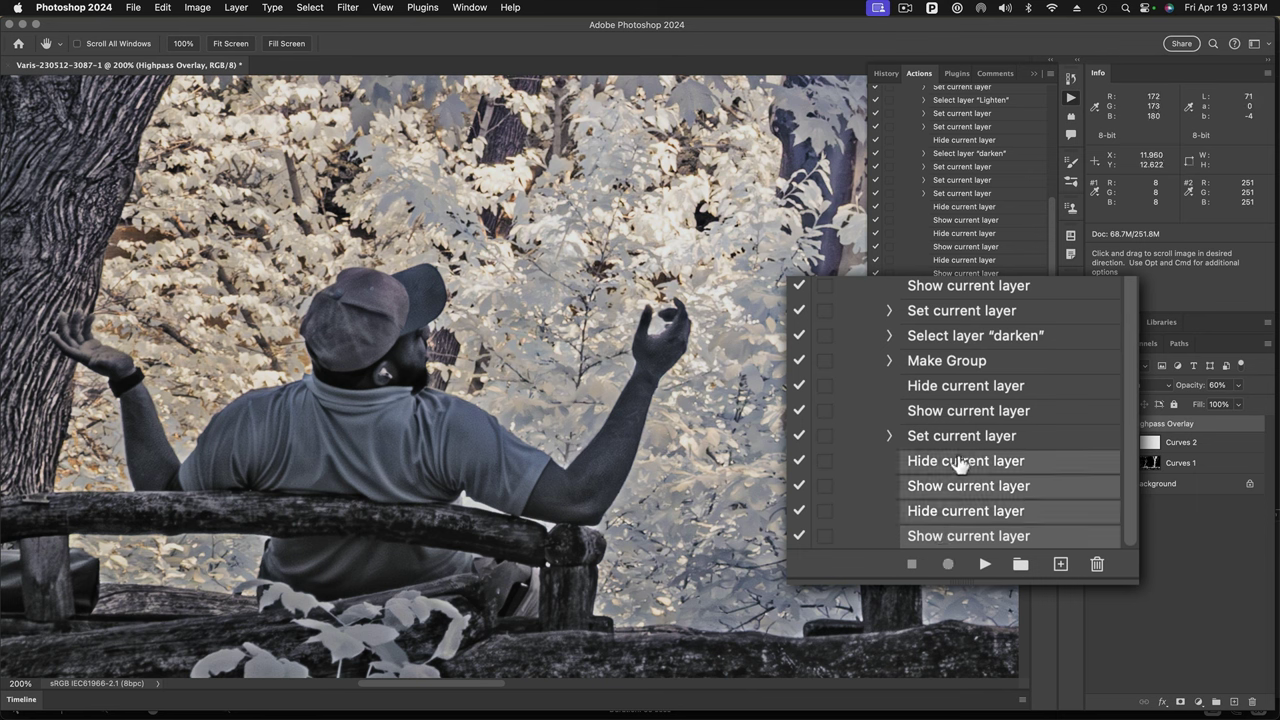
{"action": "left_click", "coordinate": [1097, 564]}
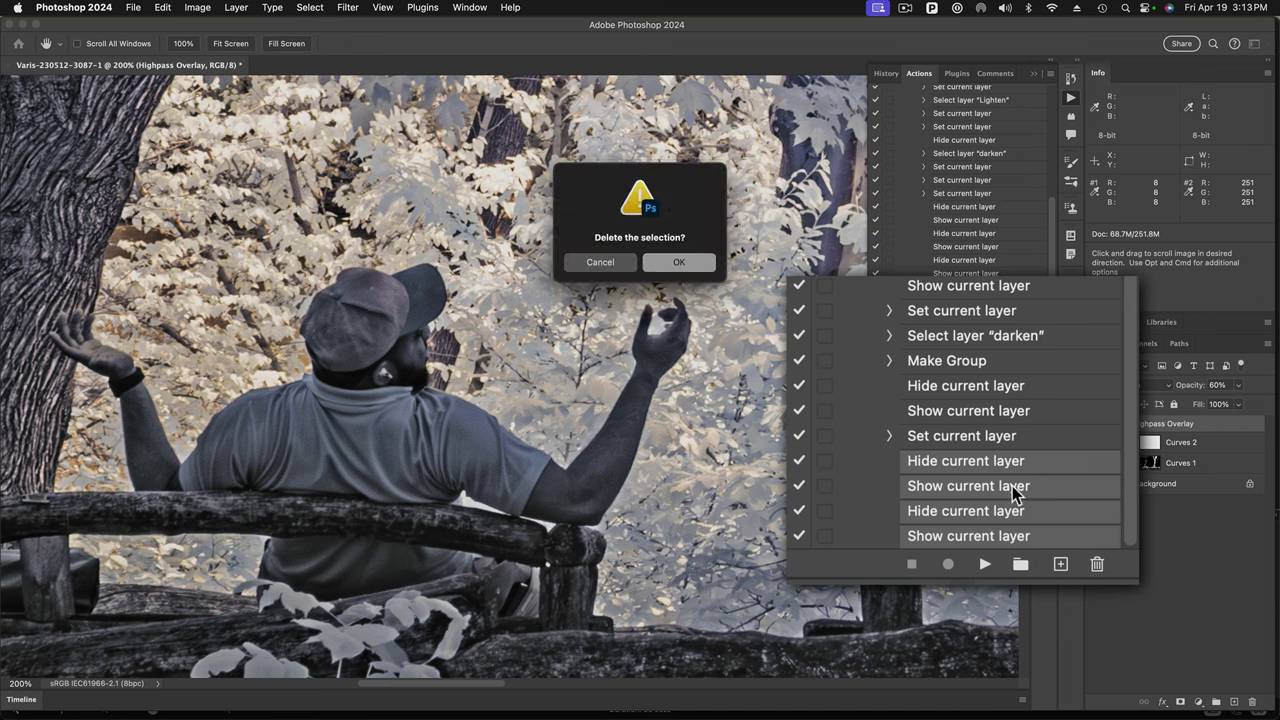
{"action": "left_click", "coordinate": [670, 262]}
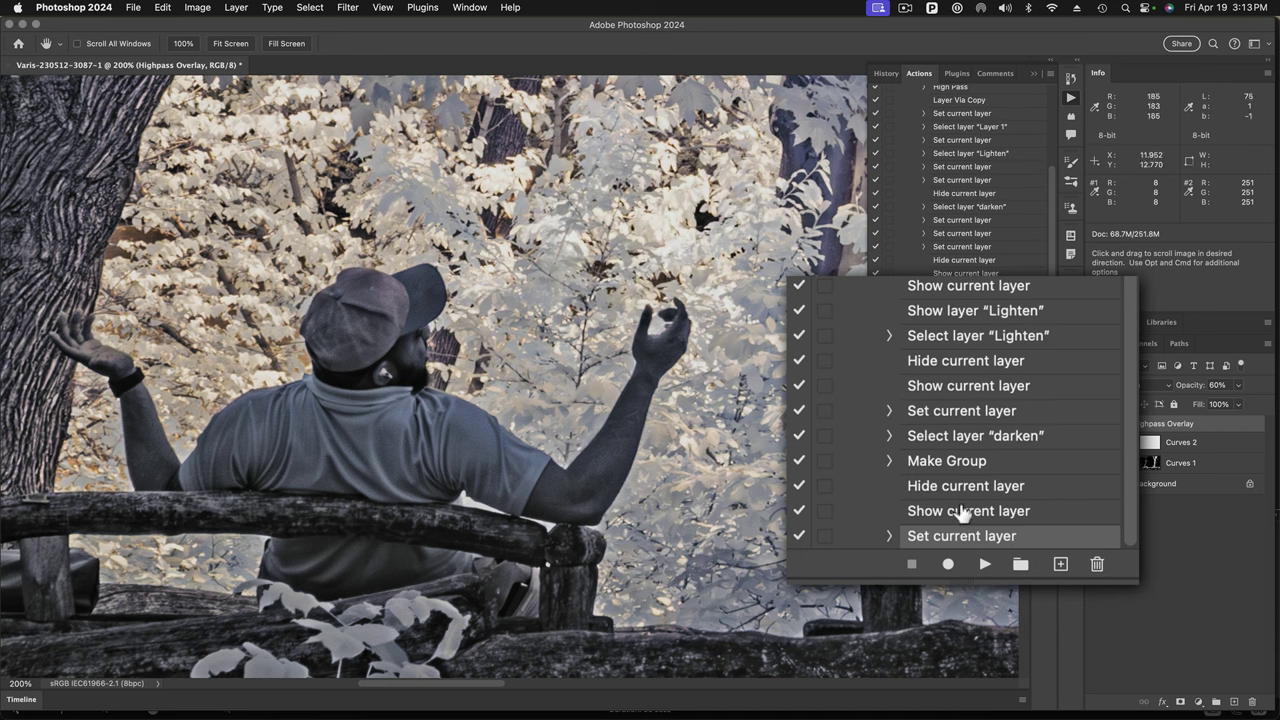
- Delete the leftover Show and Hide current layer steps from the action
{"action": "left_click", "coordinate": [980, 512]}
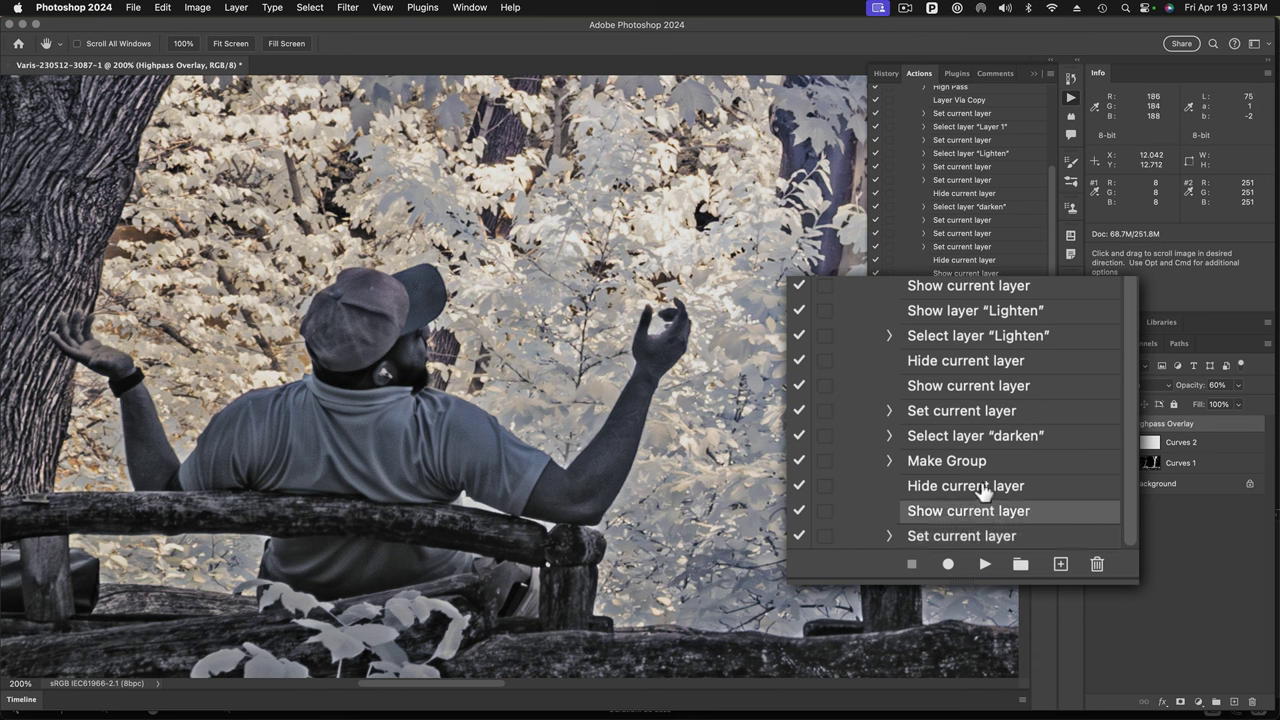
{"action": "left_click", "coordinate": [981, 487], "text": "shift"}
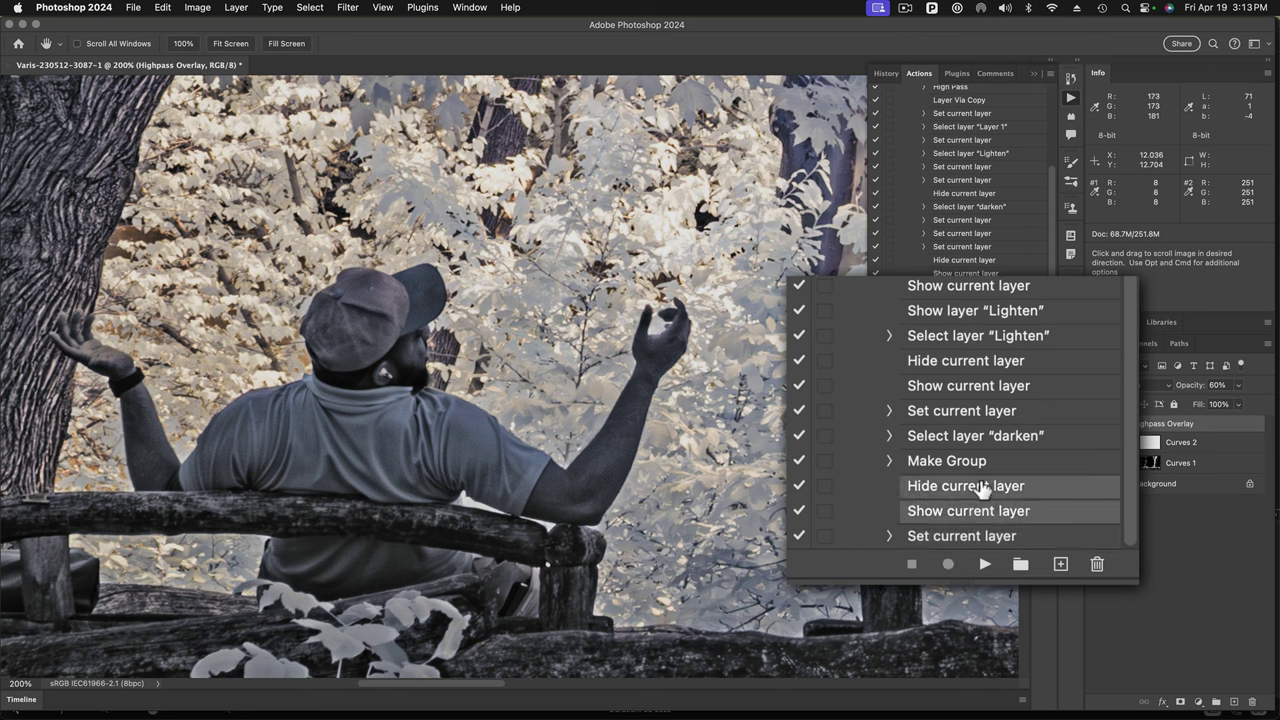
{"action": "left_click", "coordinate": [1097, 565]}
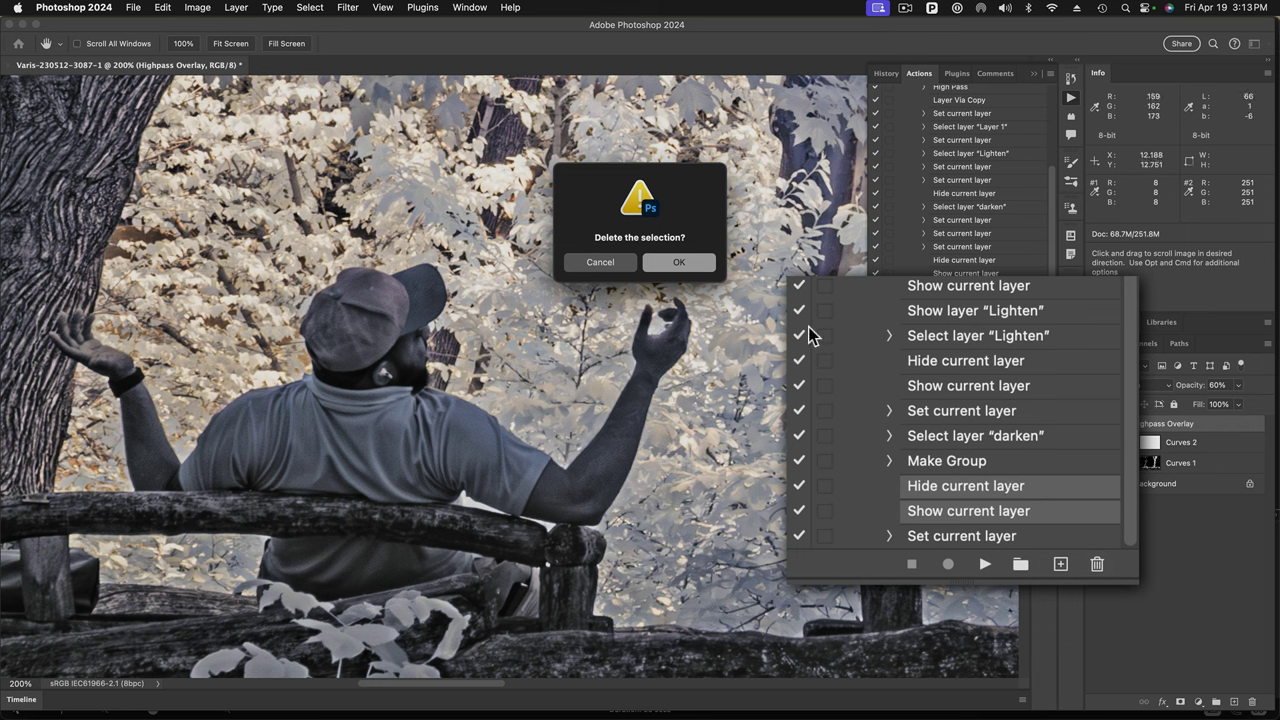
{"action": "left_click", "coordinate": [672, 261]}
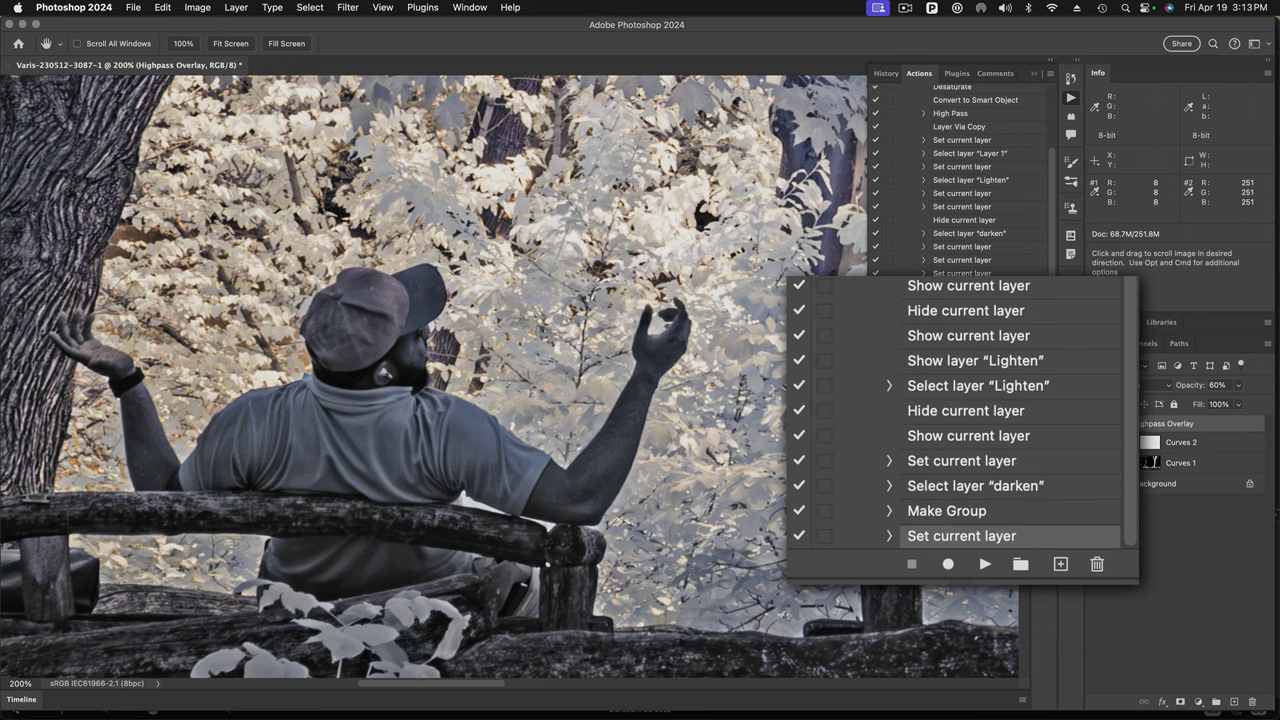
- Resume recording and Merge Visible into a new Layer 1 above the Highpass Overlay group
{"action": "left_click", "coordinate": [948, 566]}
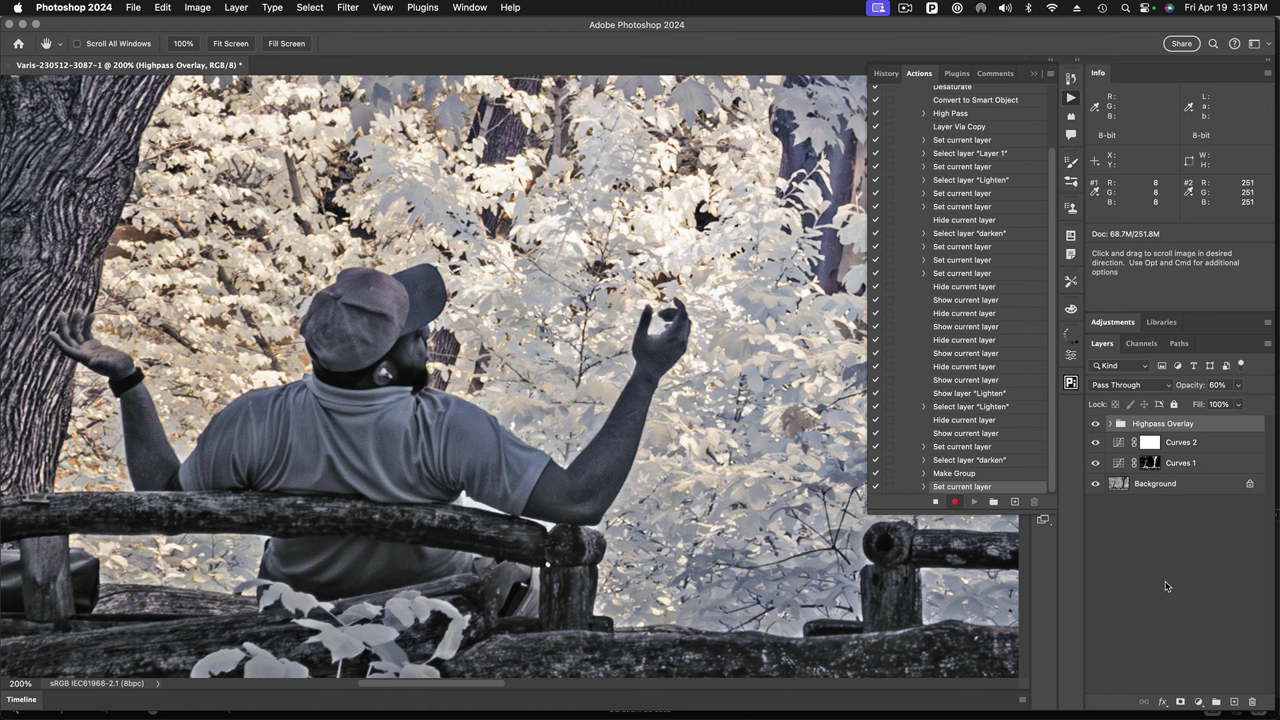
{"action": "left_click", "coordinate": [1268, 347]}
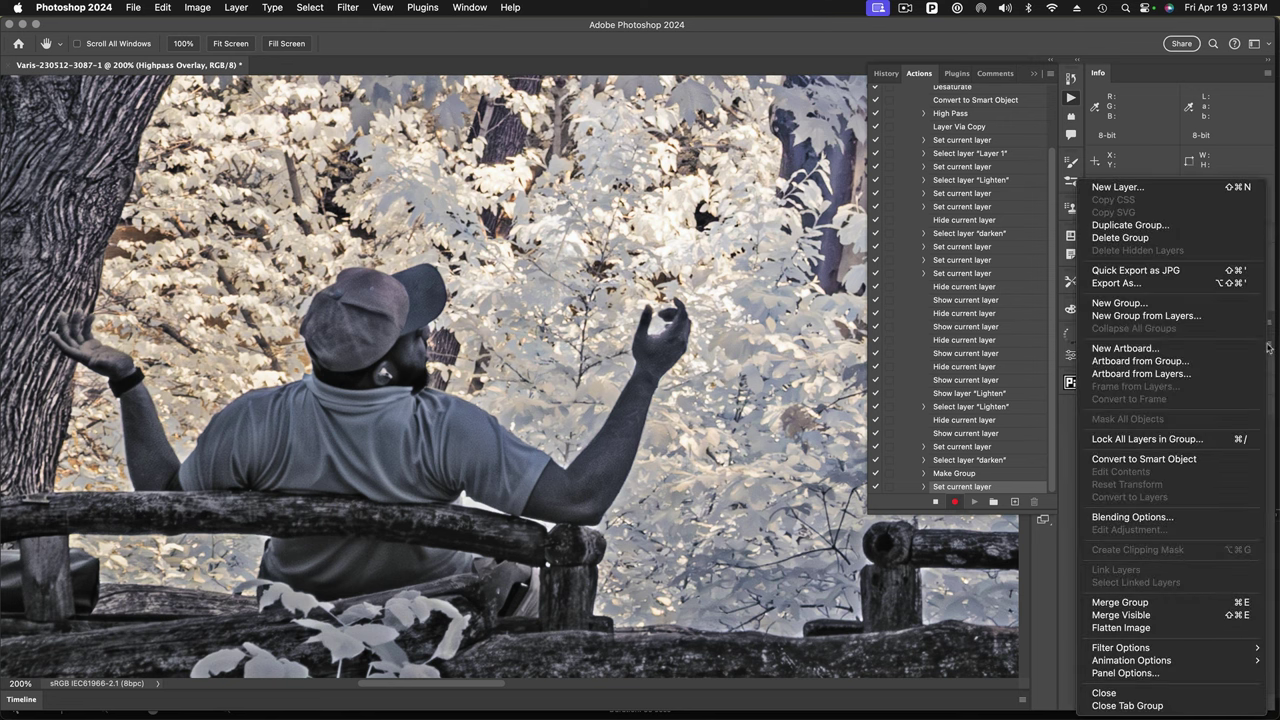
{"action": "left_click", "coordinate": [1160, 621]}
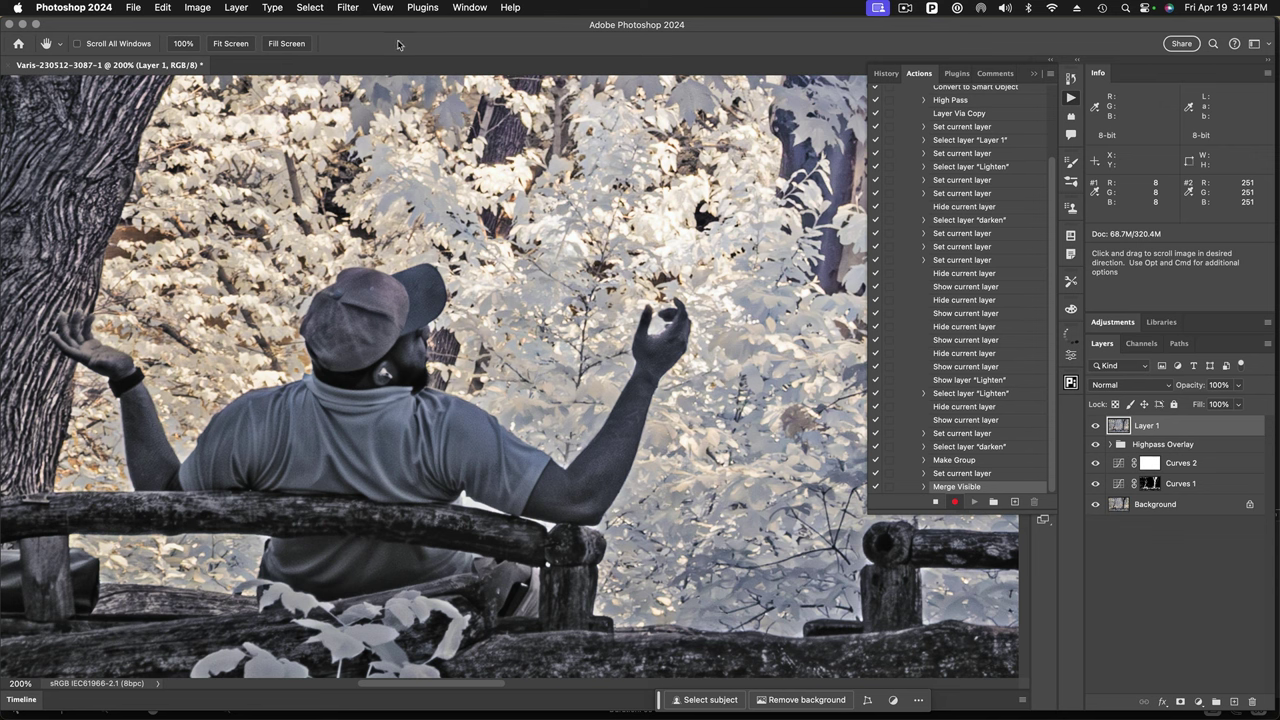
- Convert the merged Layer 1 to a smart object with Filter > Convert for Smart Filters
{"action": "left_click", "coordinate": [348, 8]}
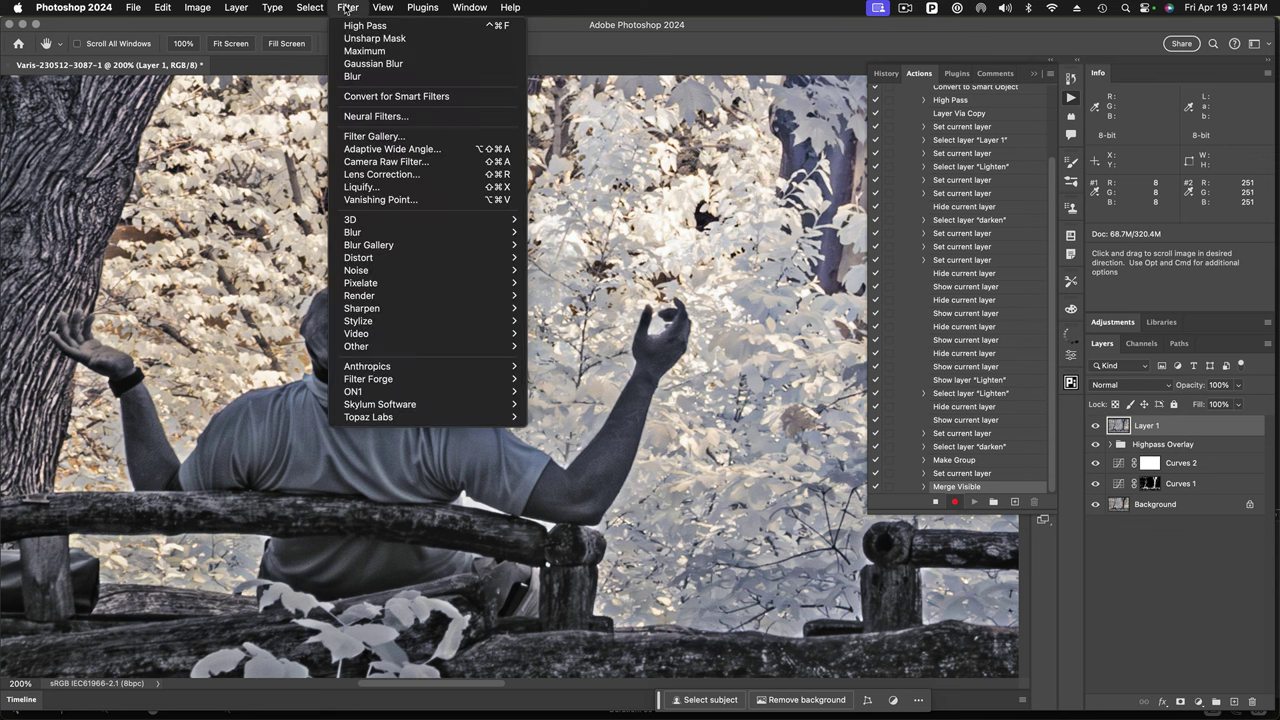
{"action": "left_click", "coordinate": [397, 97]}
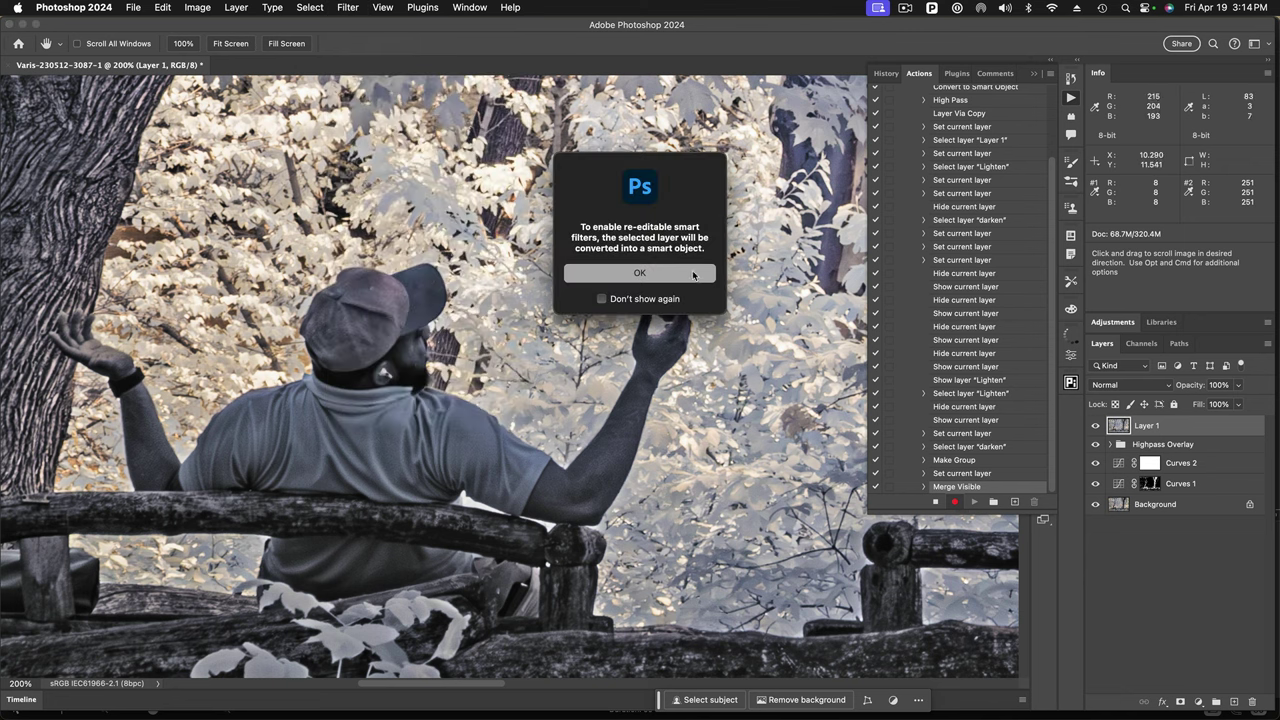
{"action": "left_click", "coordinate": [693, 274]}
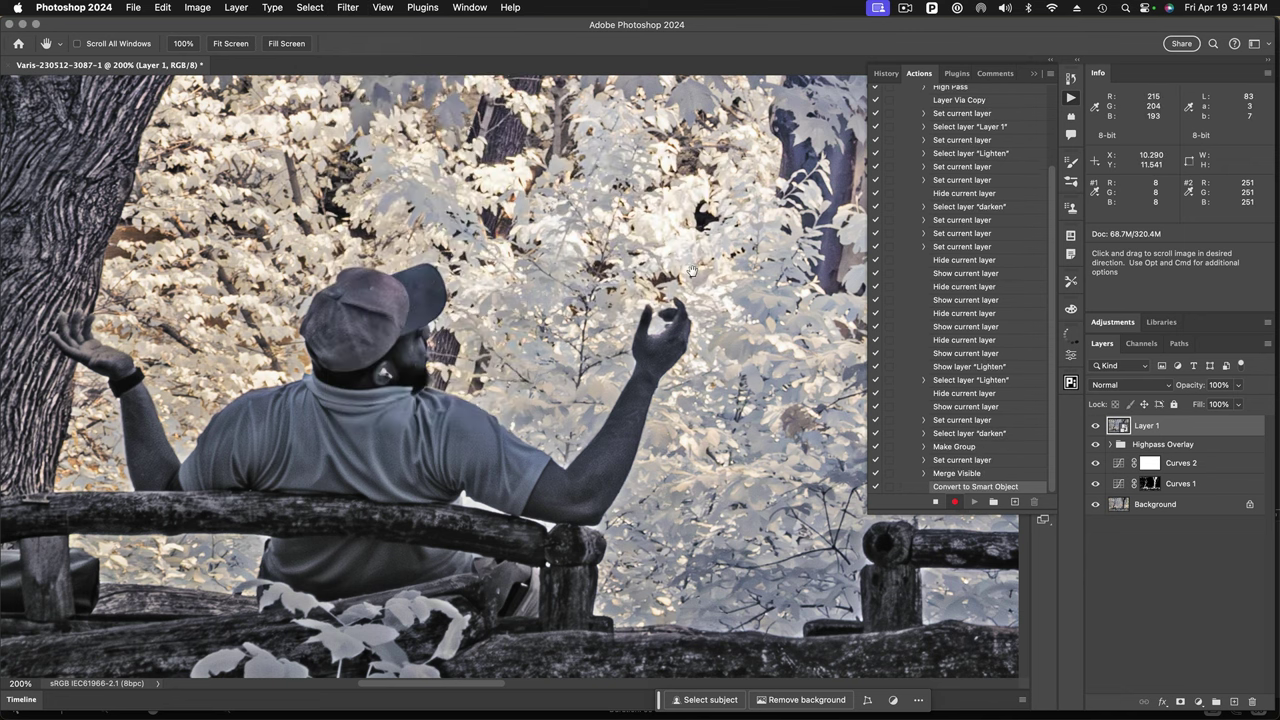
{"action": "left_click", "coordinate": [349, 9]}
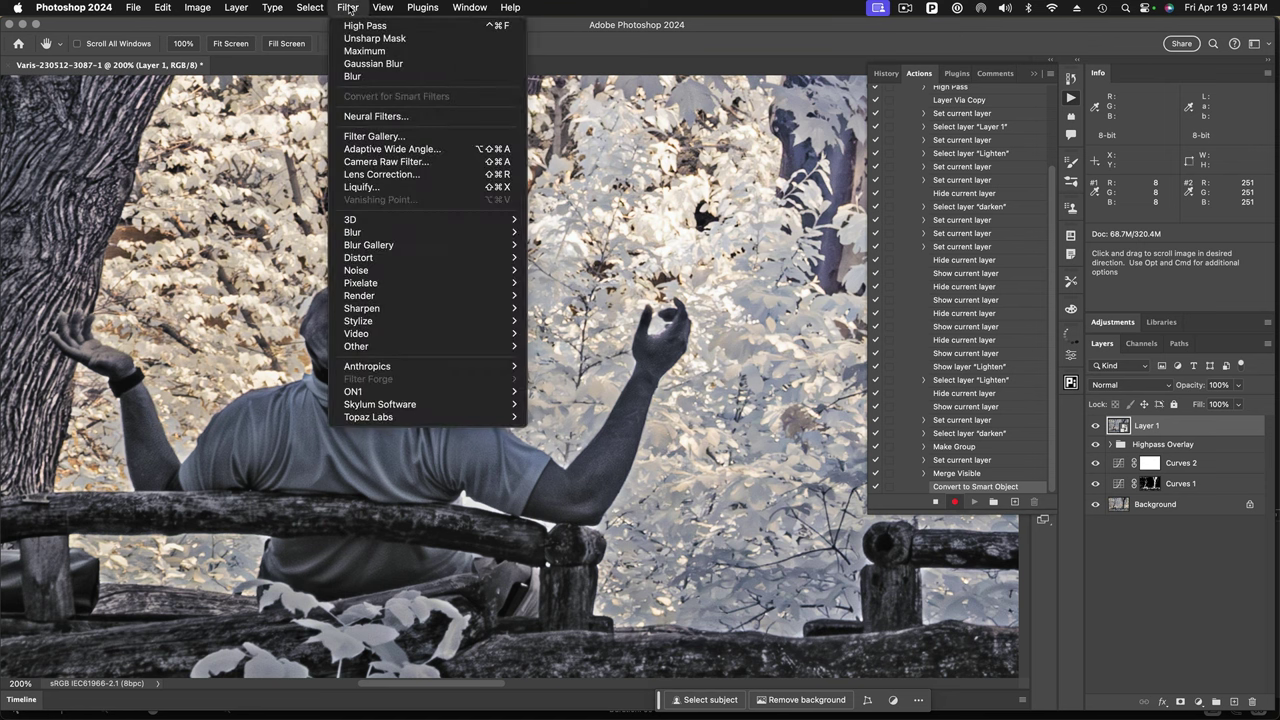
{"action": "left_click", "coordinate": [349, 9]}
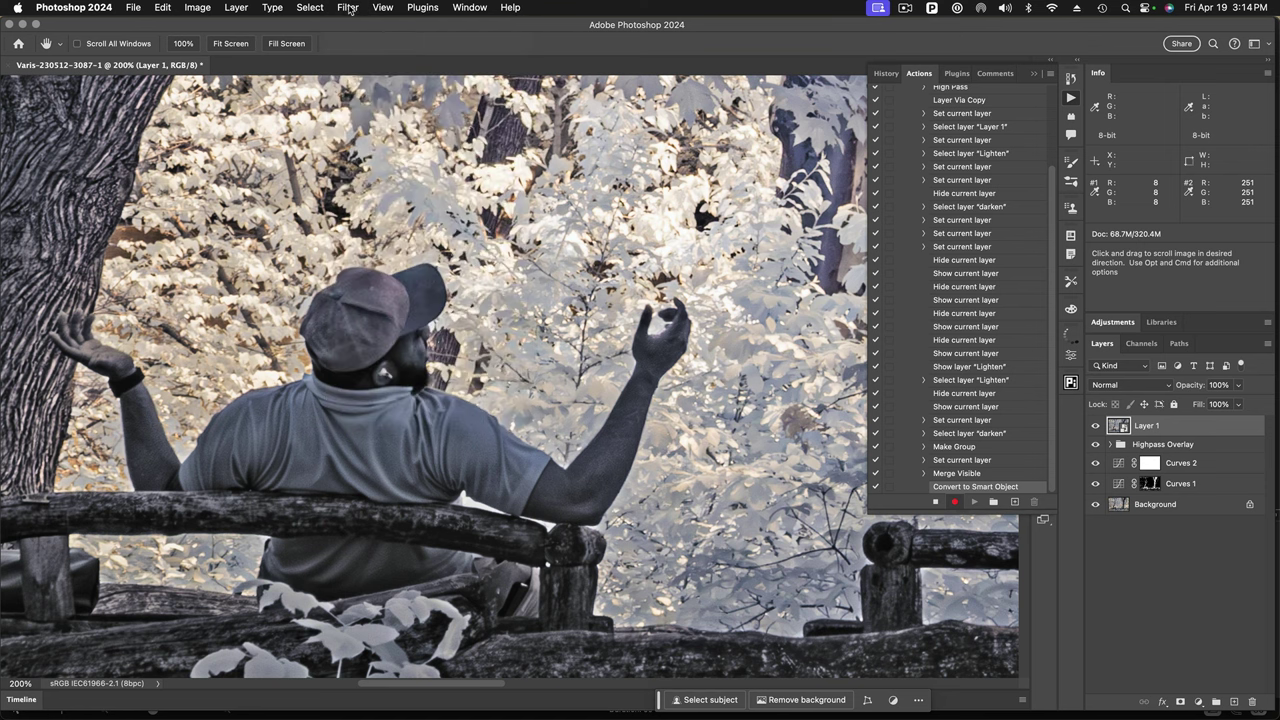
- Insert a Filter > Sharpen > Unsharp Mask menu item into the Sharpen action, then stop recording
{"action": "left_click", "coordinate": [1051, 77]}
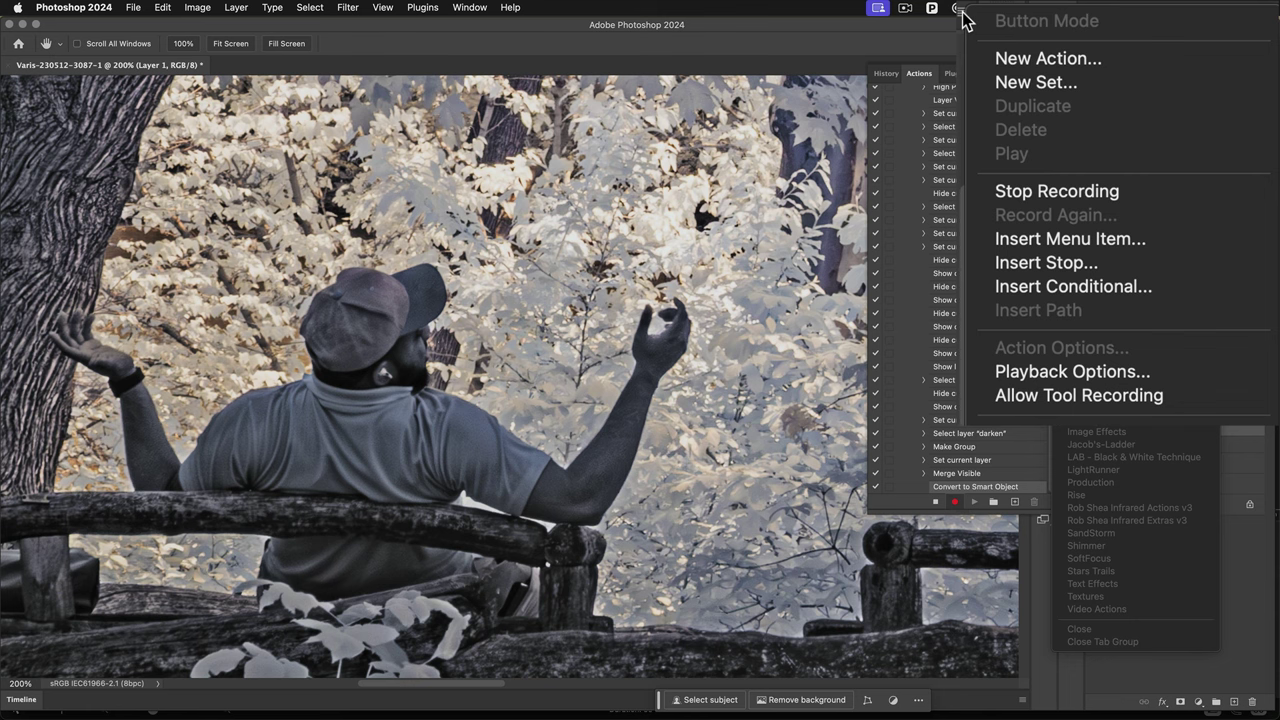
{"action": "left_click", "coordinate": [1159, 239]}
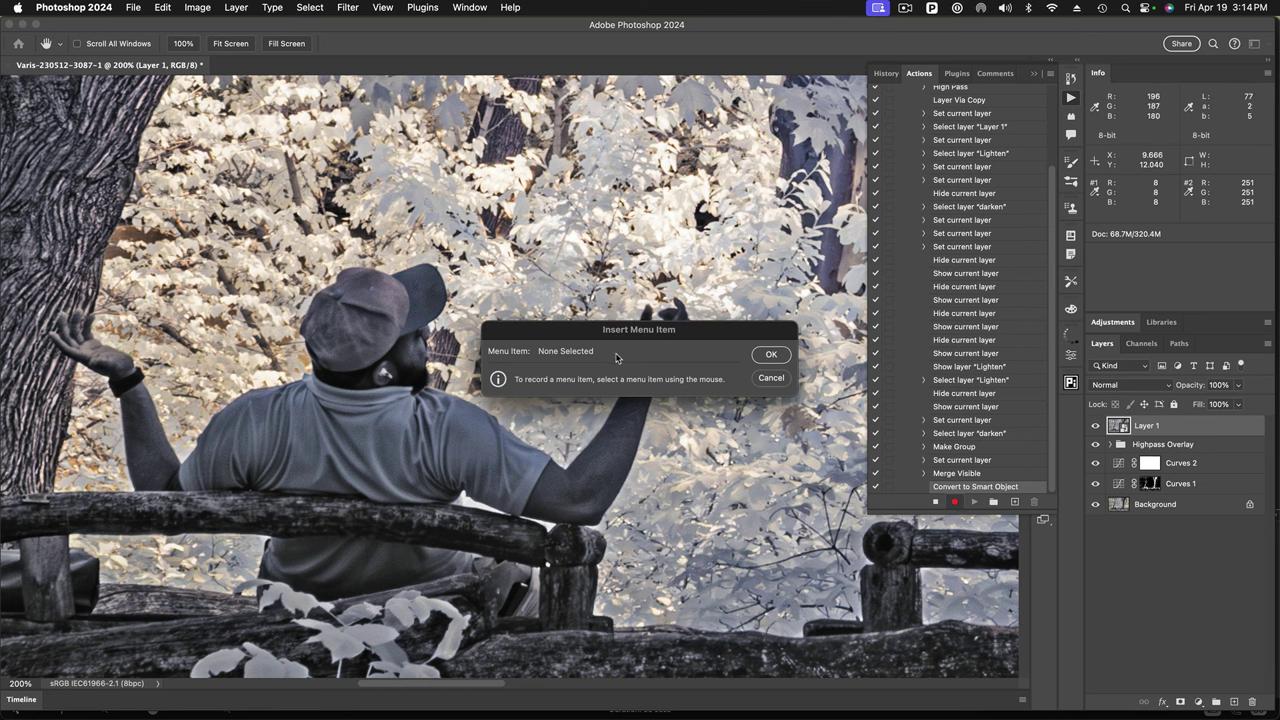
{"action": "left_click", "coordinate": [347, 8]}
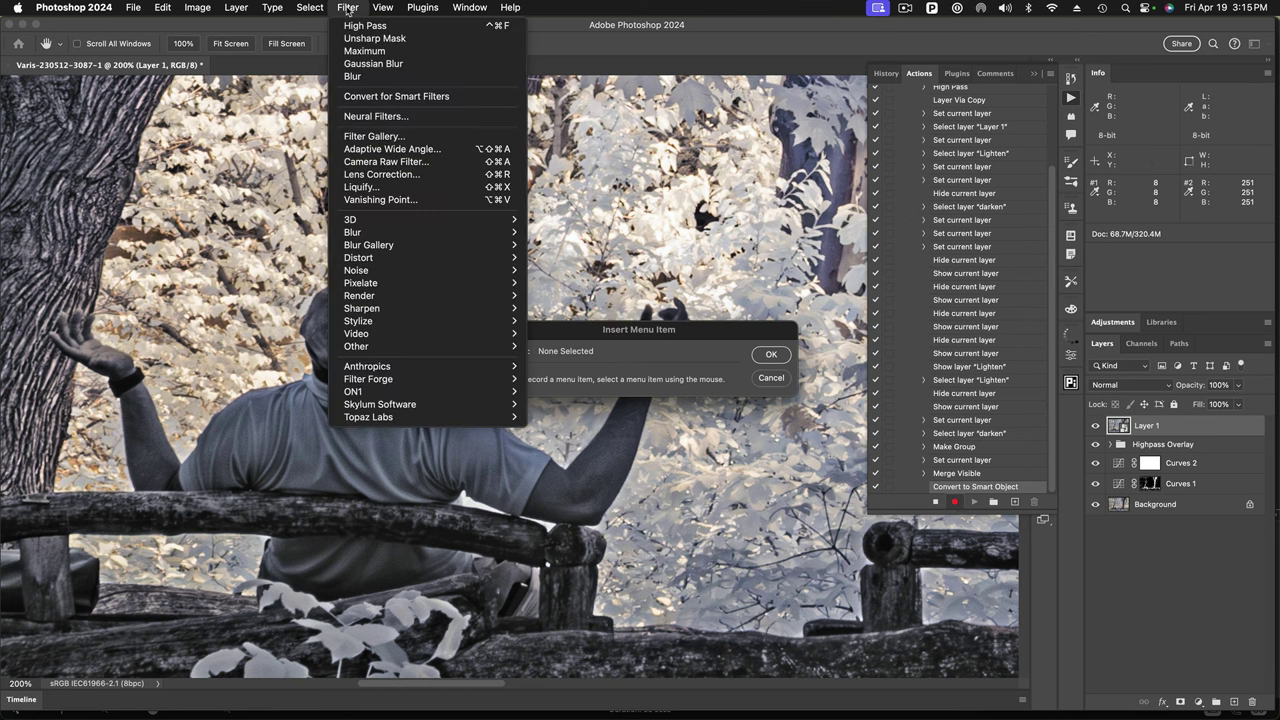
{"action": "mouse_move", "coordinate": [360, 308]}
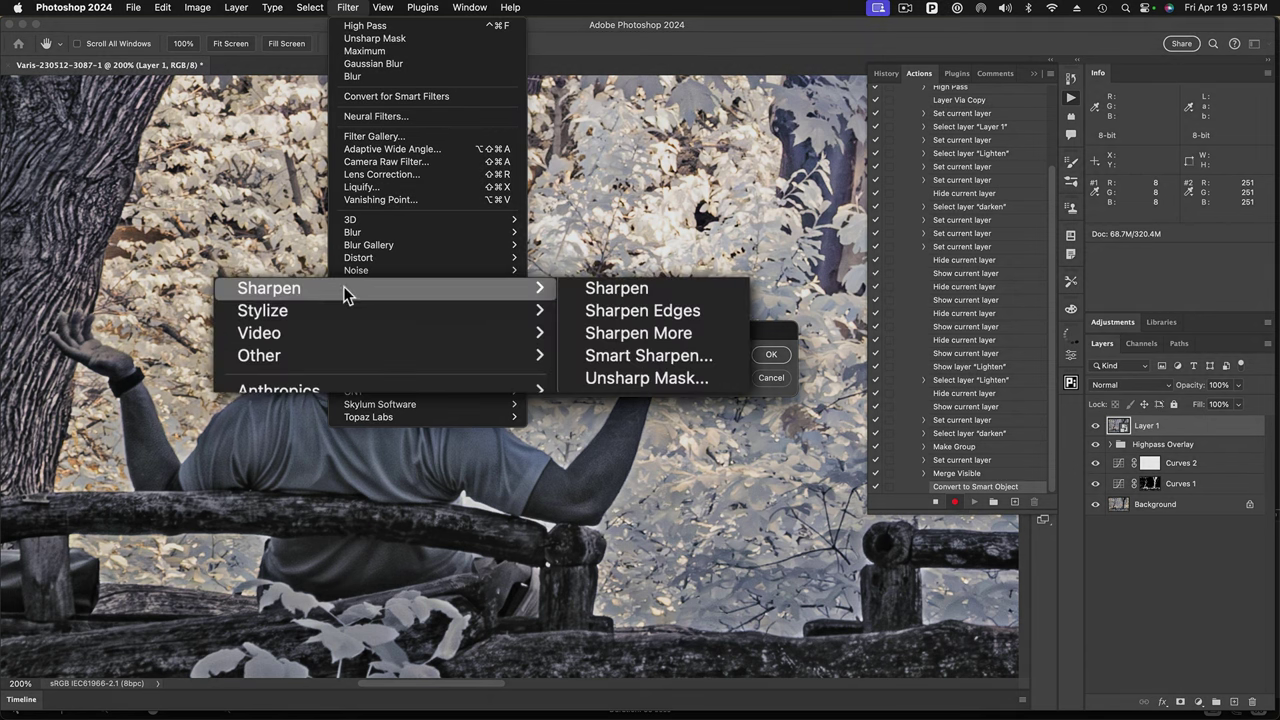
{"action": "left_click", "coordinate": [708, 378]}
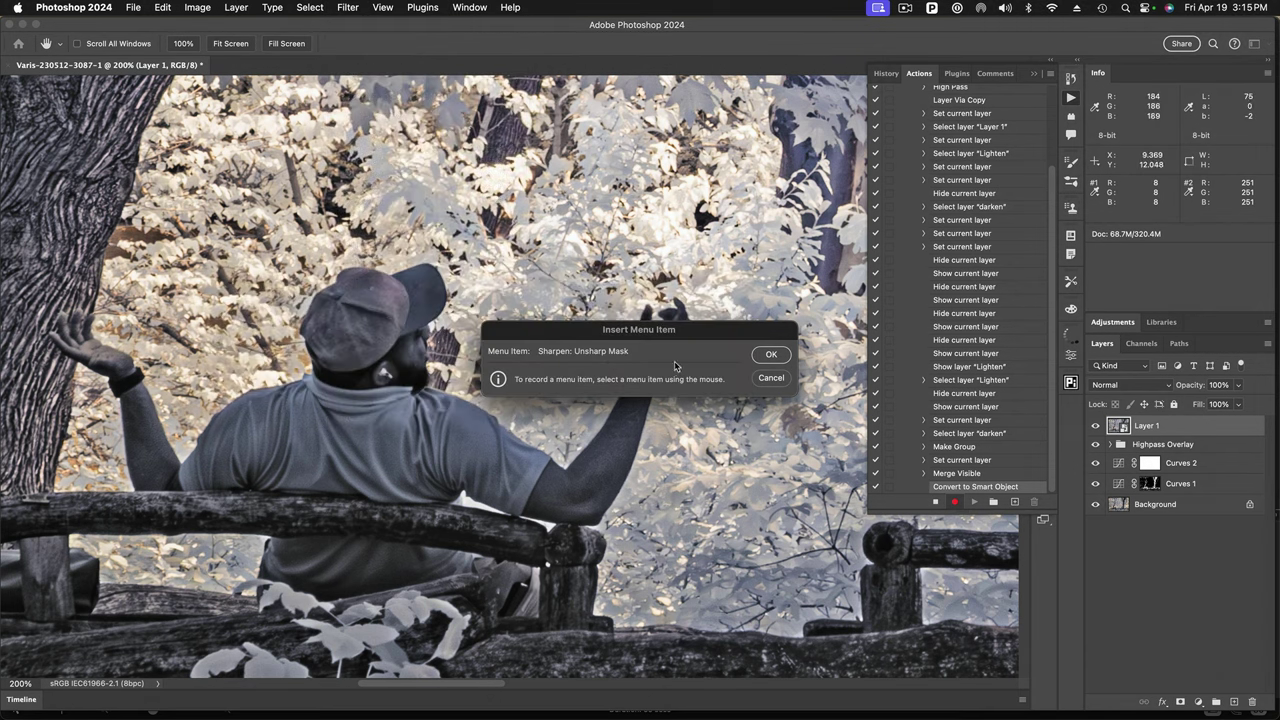
{"action": "left_click", "coordinate": [766, 355]}
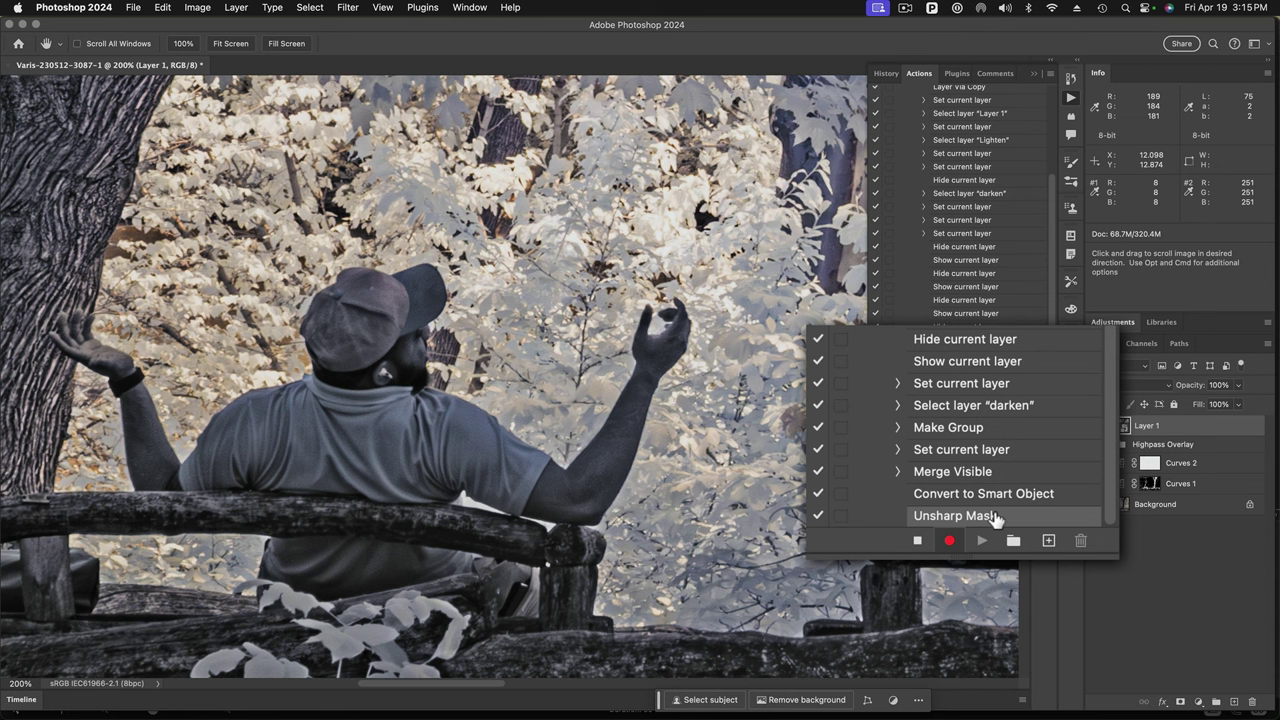
{"action": "left_click", "coordinate": [917, 541]}
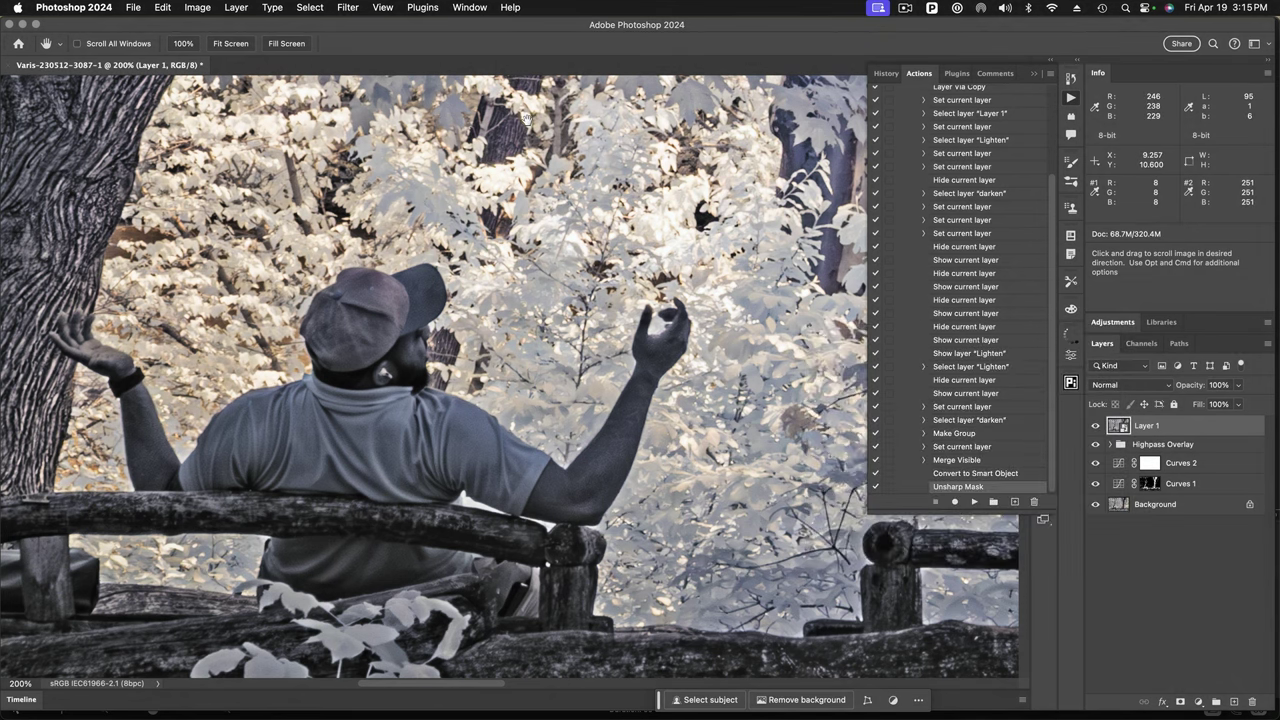
- Apply an Unsharp Mask smart filter to Layer 1 with Amount 500%, Radius 1.0 px, Threshold 20
{"action": "left_click", "coordinate": [347, 7]}
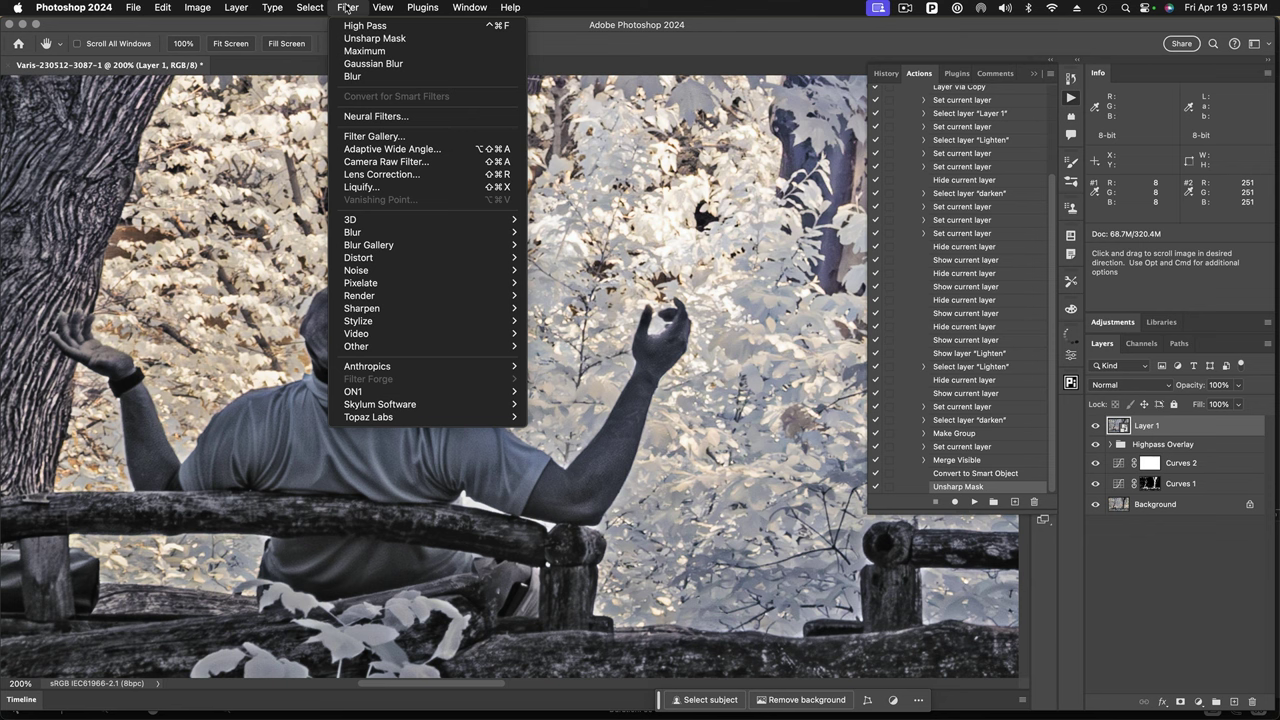
{"action": "mouse_move", "coordinate": [391, 312]}
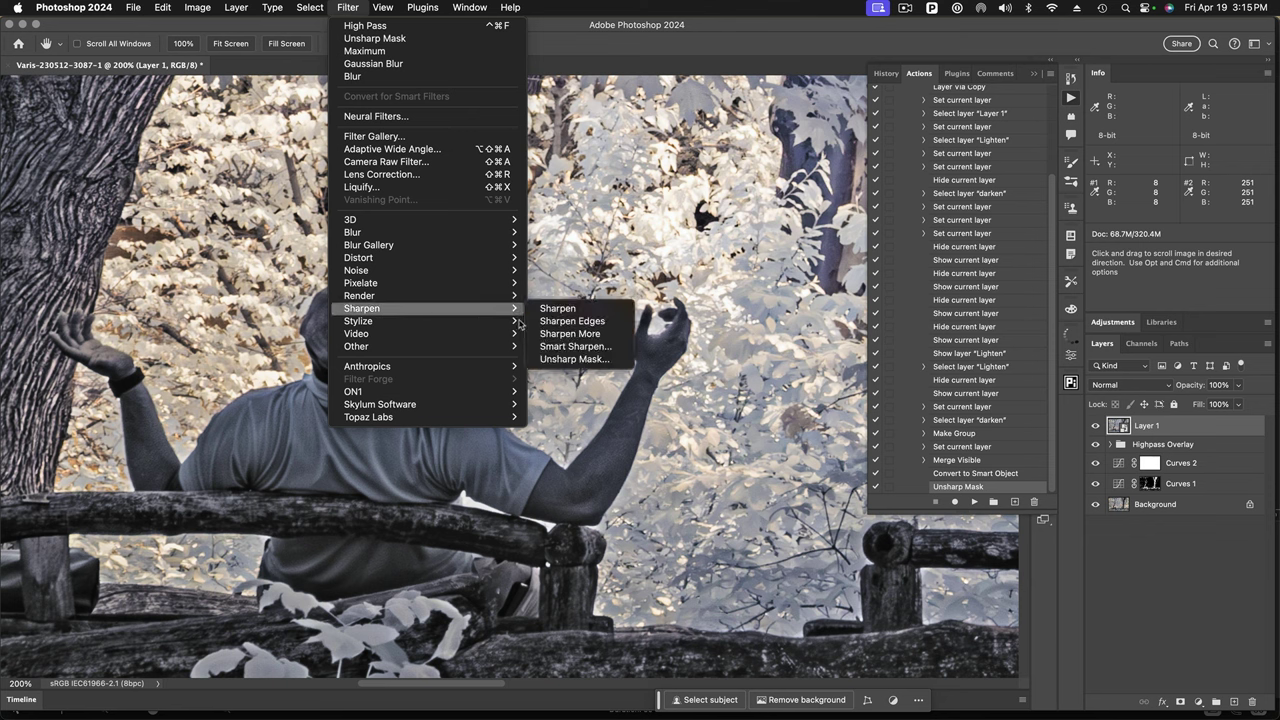
{"action": "left_click", "coordinate": [592, 359]}
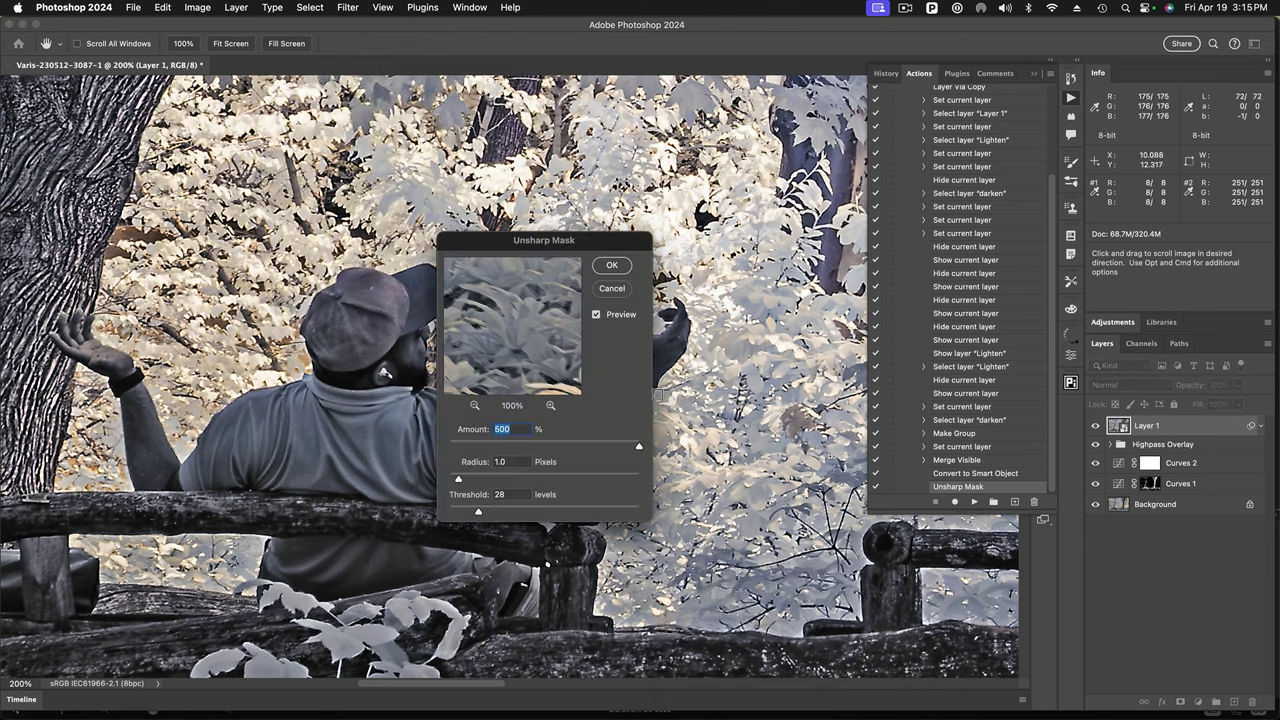
{"action": "left_click_drag", "start_coordinate": [479, 242], "coordinate": [516, 221]}
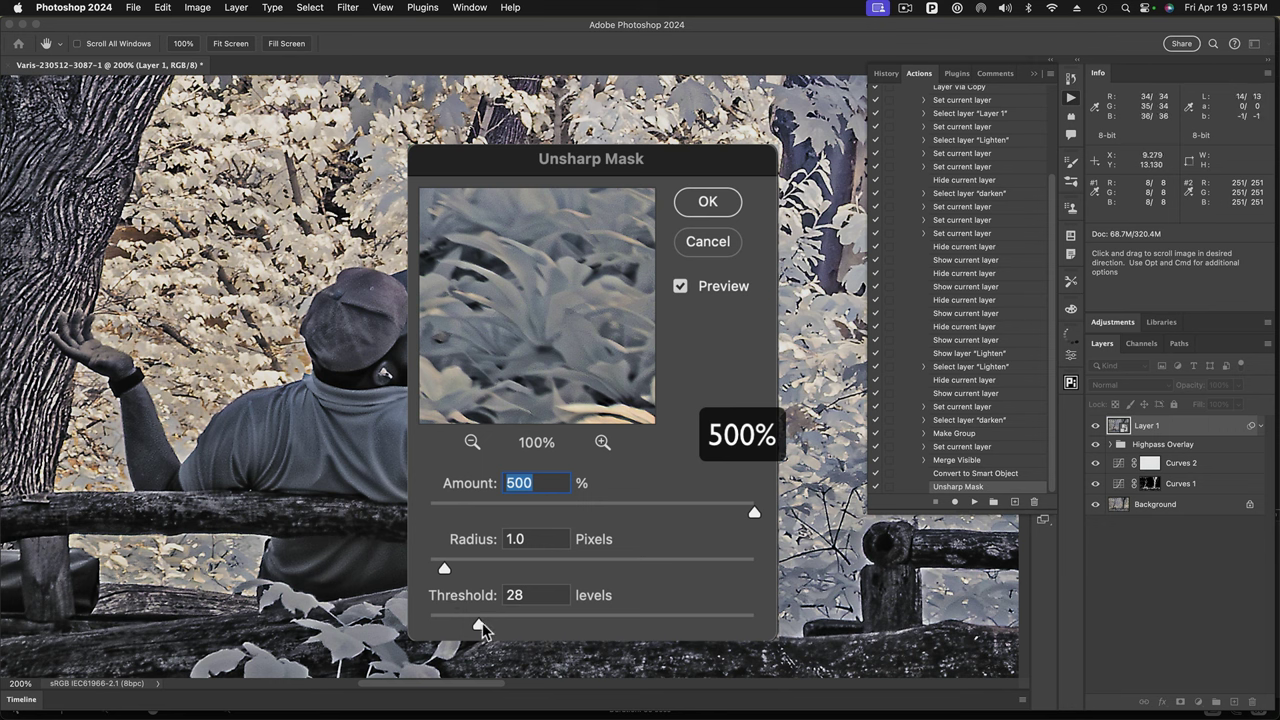
{"action": "left_click_drag", "start_coordinate": [481, 627], "coordinate": [428, 624]}
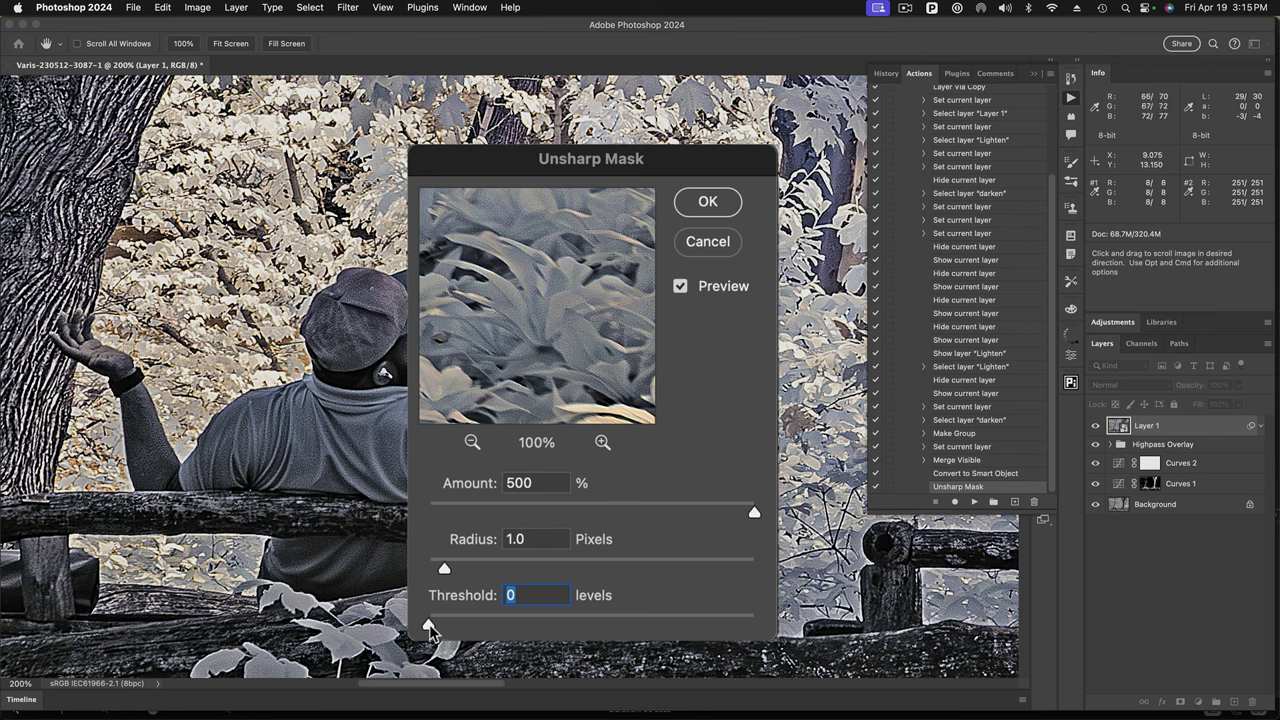
{"action": "left_click_drag", "start_coordinate": [428, 627], "coordinate": [463, 620]}
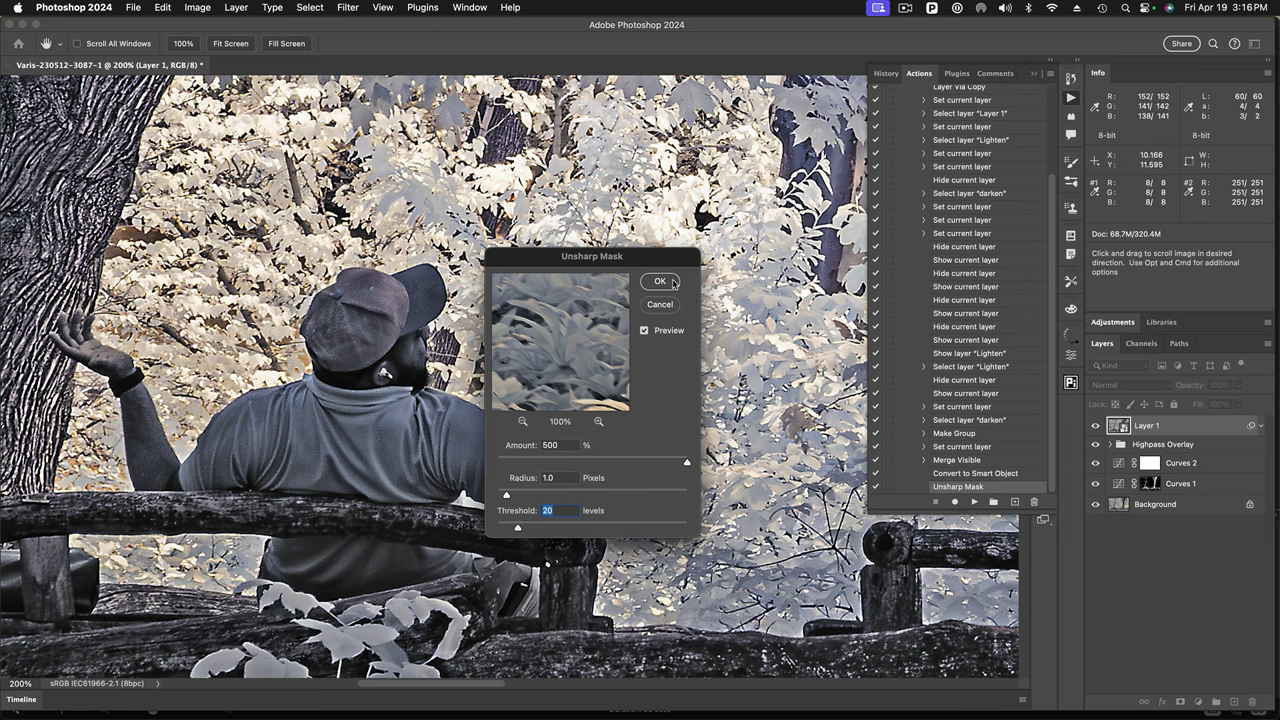
{"action": "left_click", "coordinate": [660, 282]}
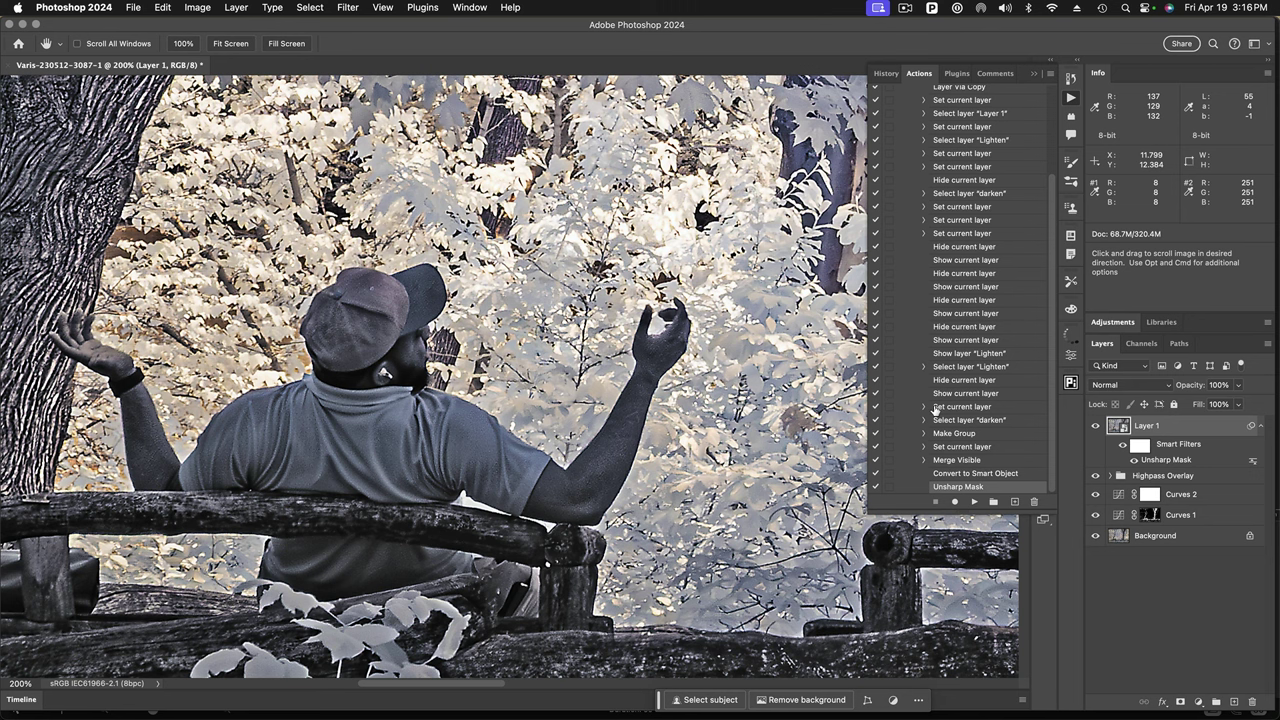
- Resume recording, duplicate Layer 1, and name the copy 'lighten' in Lighten blend mode
{"action": "left_click", "coordinate": [955, 503]}
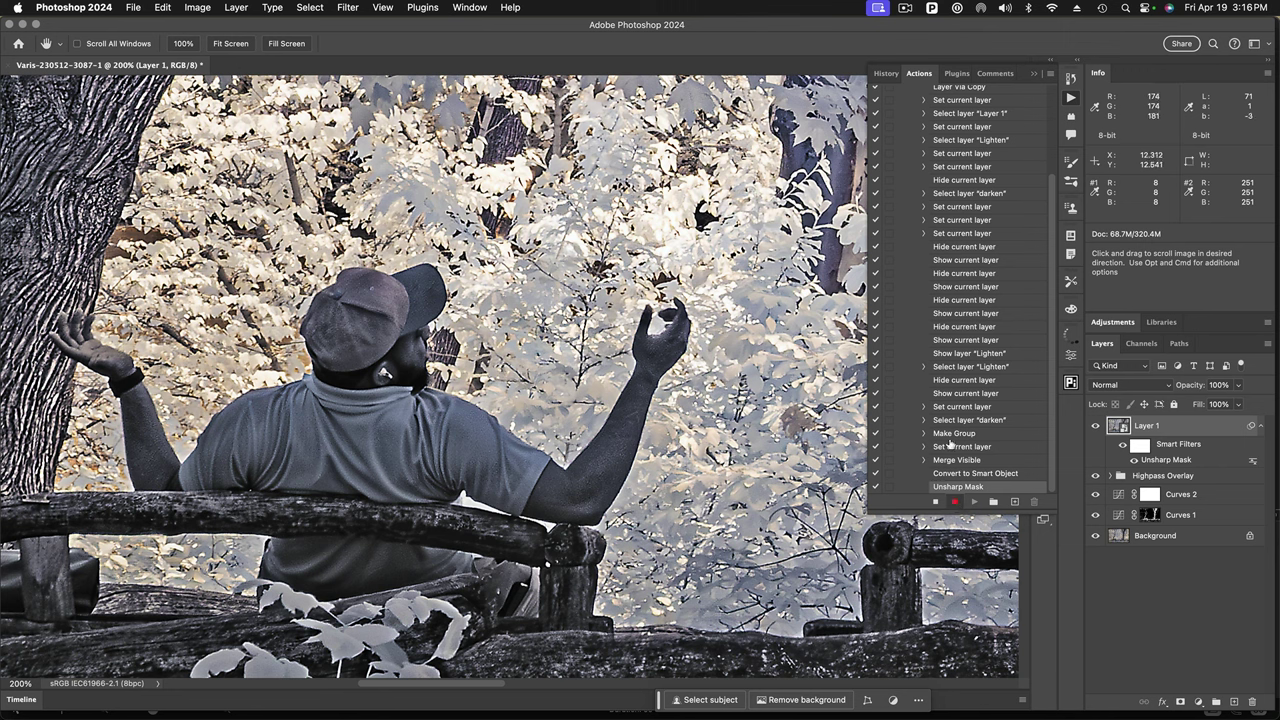
{"action": "key", "text": "super+j"}
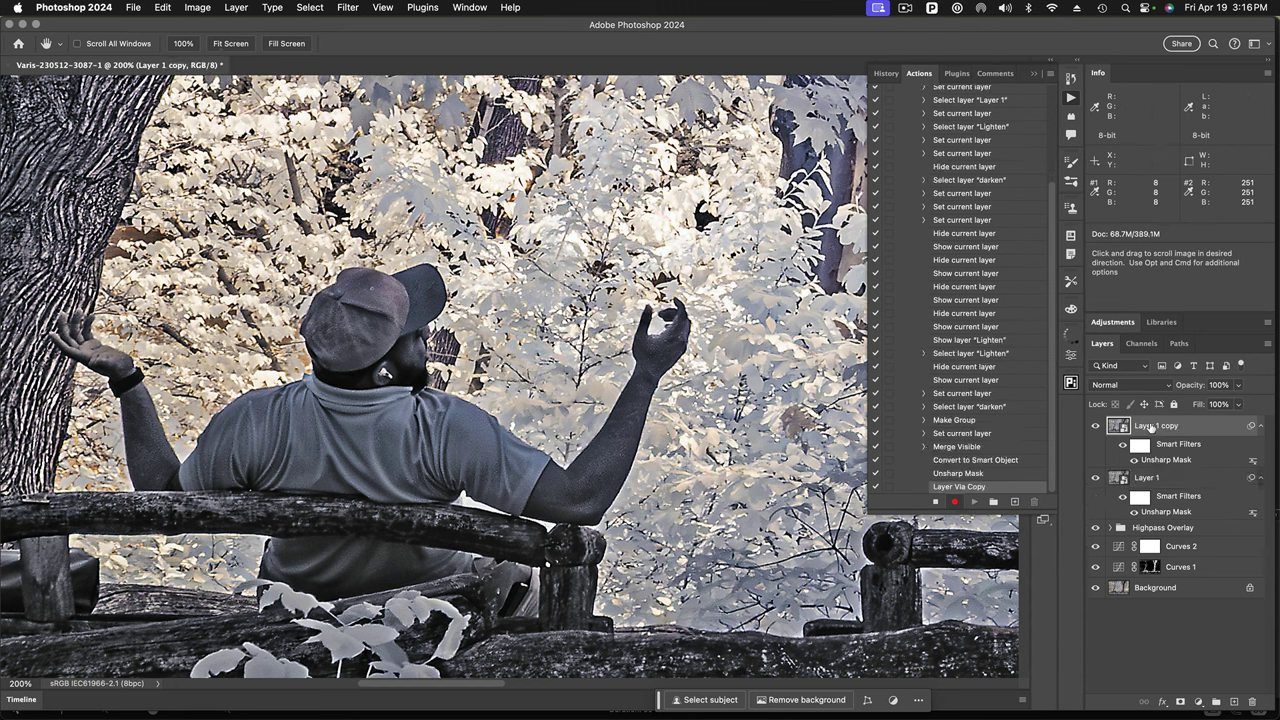
{"action": "double_click", "coordinate": [1151, 427]}
{"action": "type", "text": "lighten"}
{"action": "key", "text": "Return"}
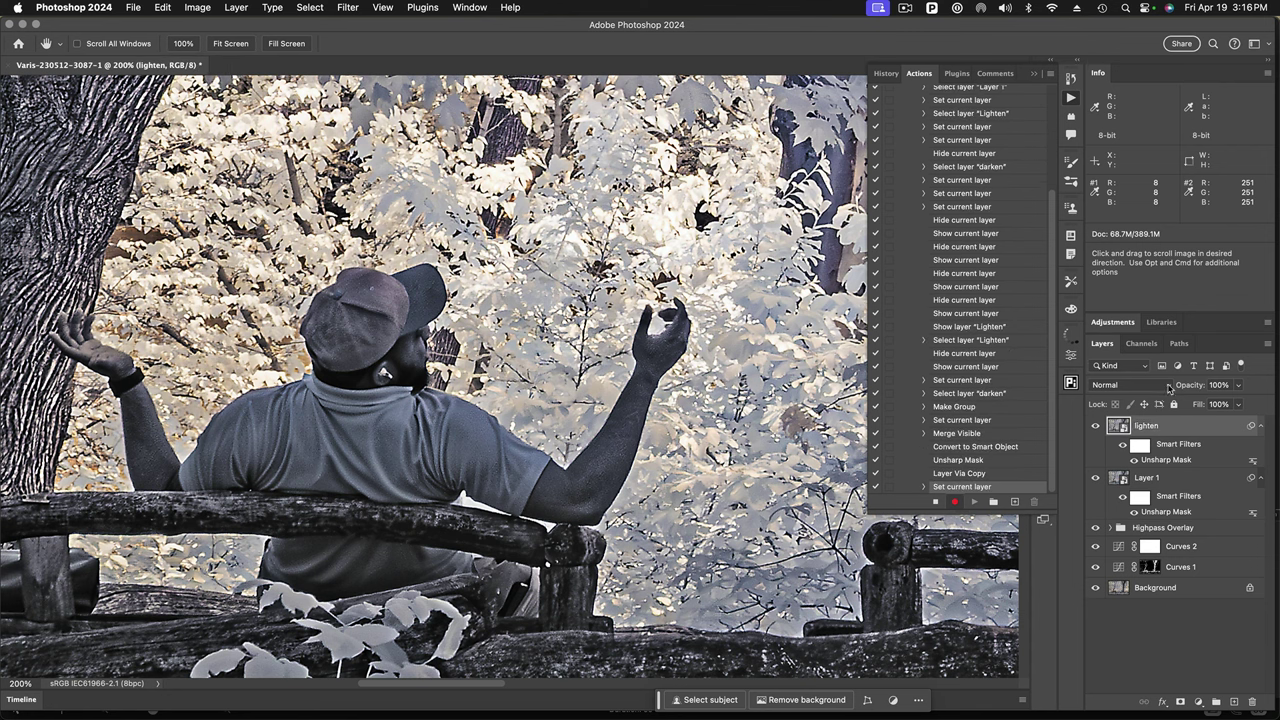
{"action": "left_click", "coordinate": [1167, 385]}
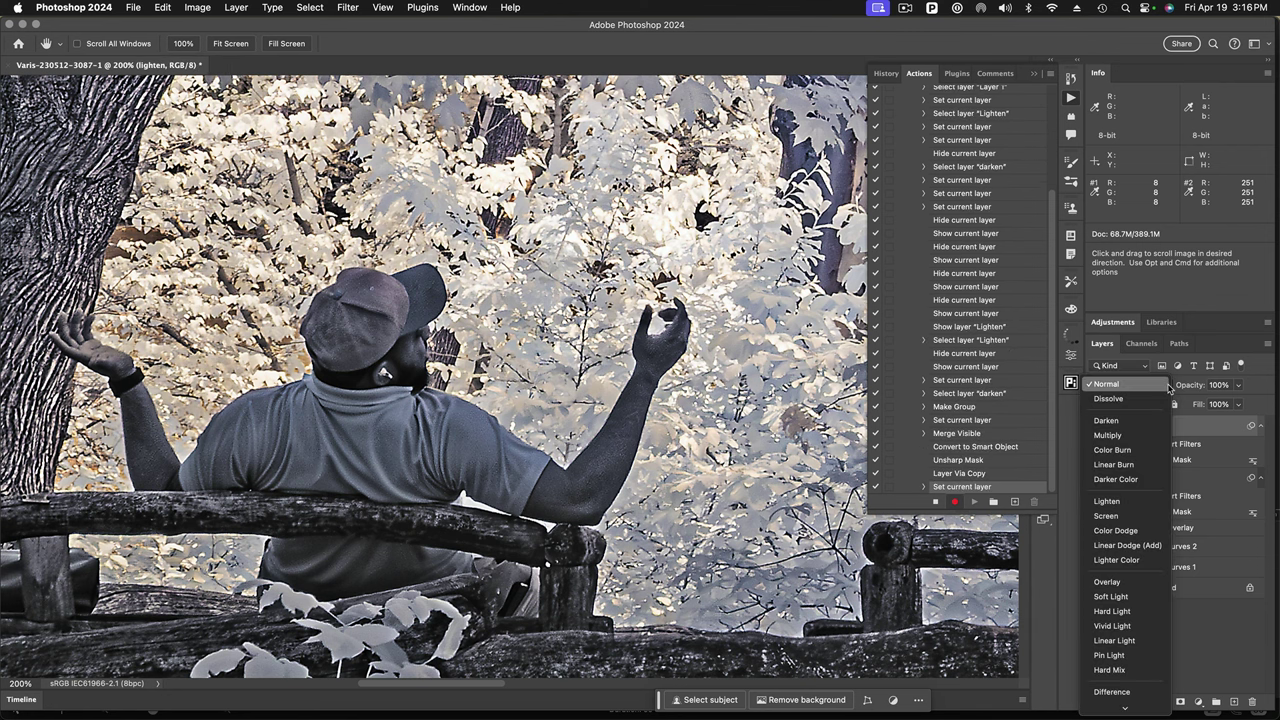
{"action": "left_click", "coordinate": [1126, 501]}
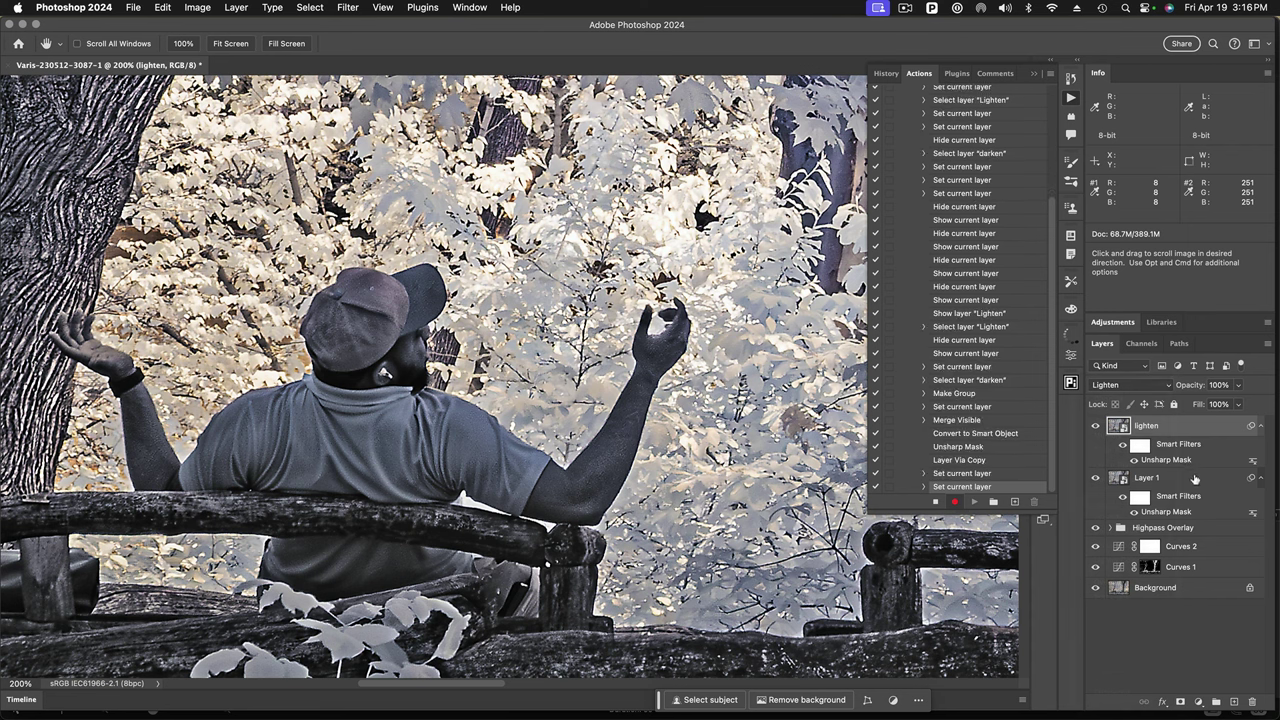
- Rename Layer 1 to 'darken' in Darken mode and set the lighten layer's opacity to 60%
{"action": "left_click", "coordinate": [1147, 480]}
{"action": "double_click", "coordinate": [1147, 479]}
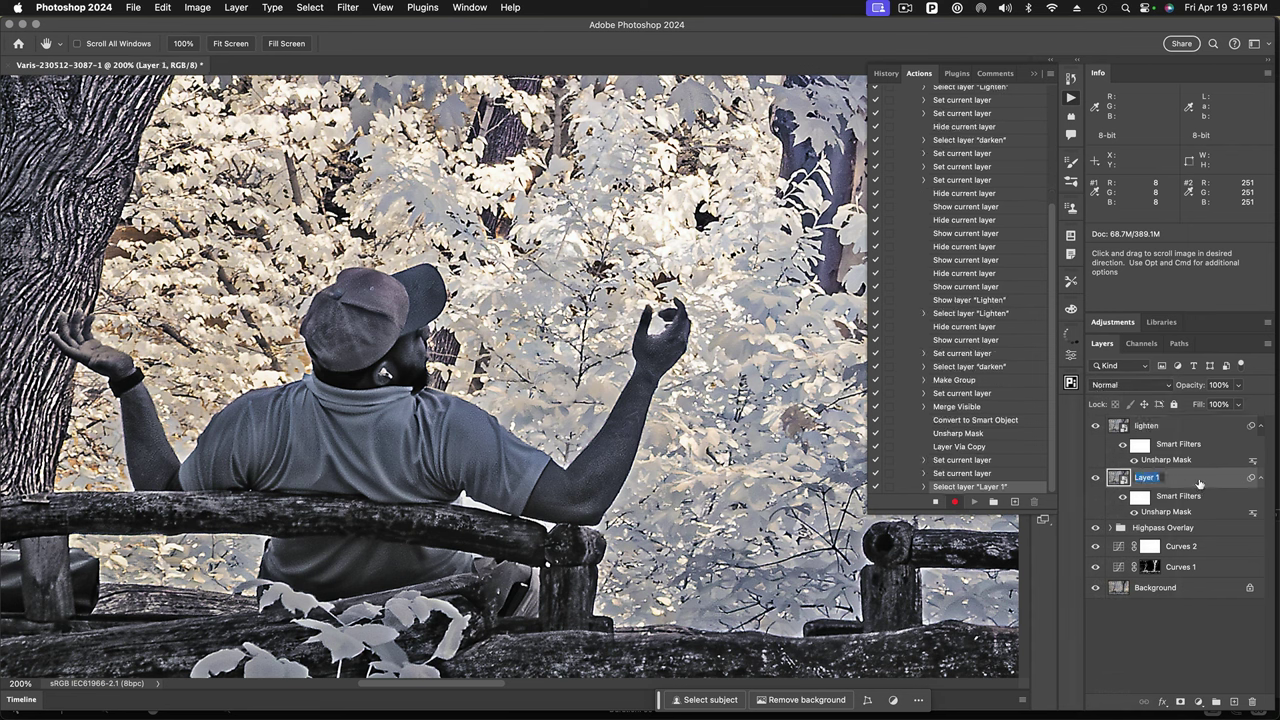
{"action": "type", "text": "darken"}
{"action": "key", "text": "Return"}
{"action": "left_click", "coordinate": [1172, 388]}
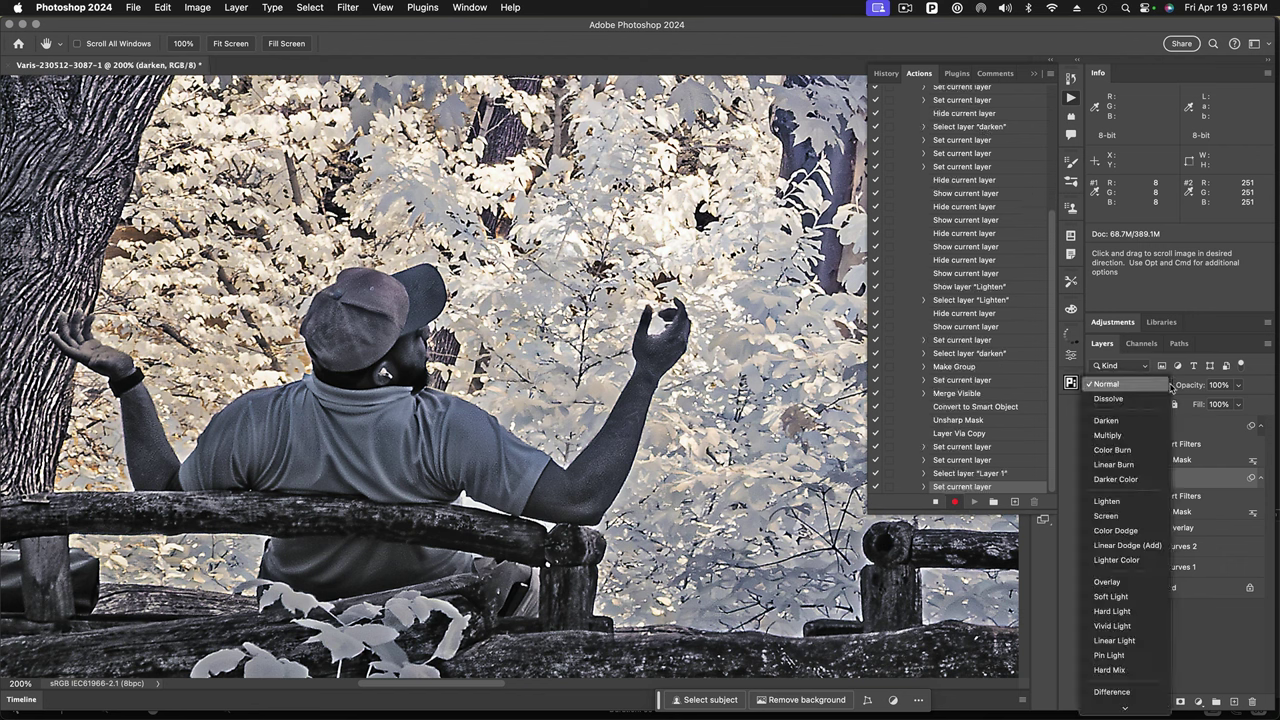
{"action": "left_click", "coordinate": [1120, 420]}
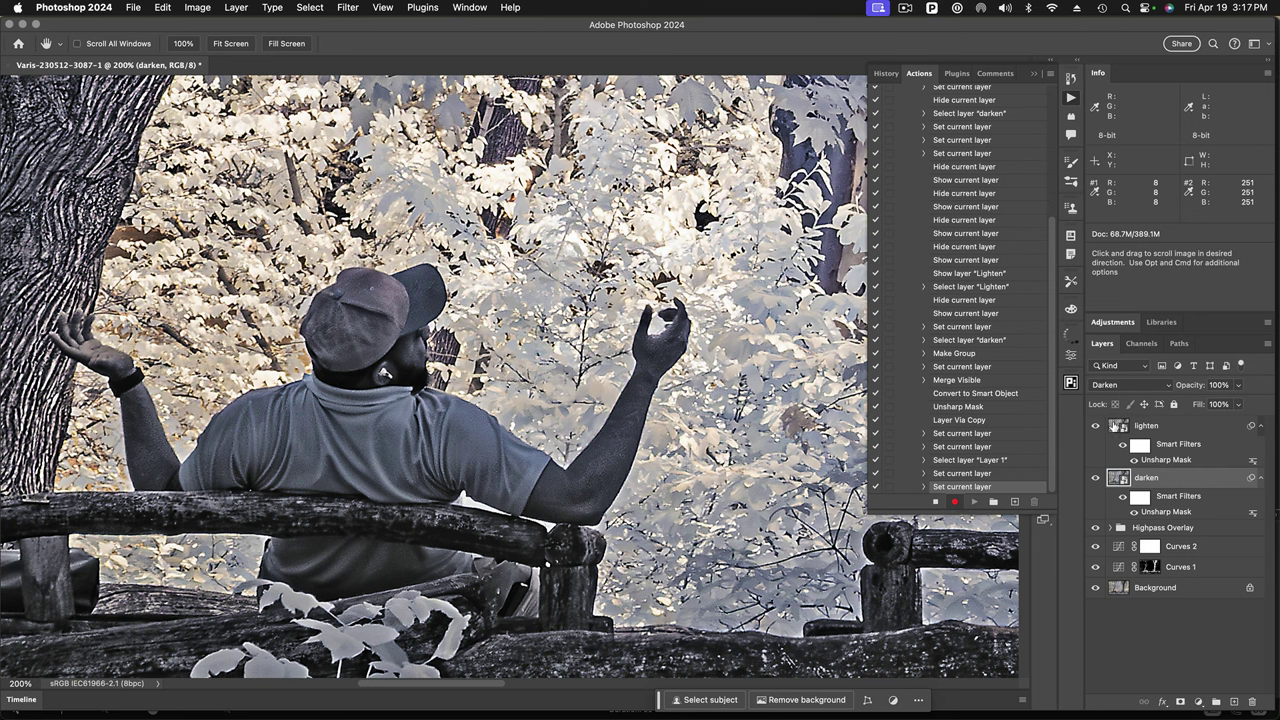
{"action": "left_click", "coordinate": [1116, 427]}
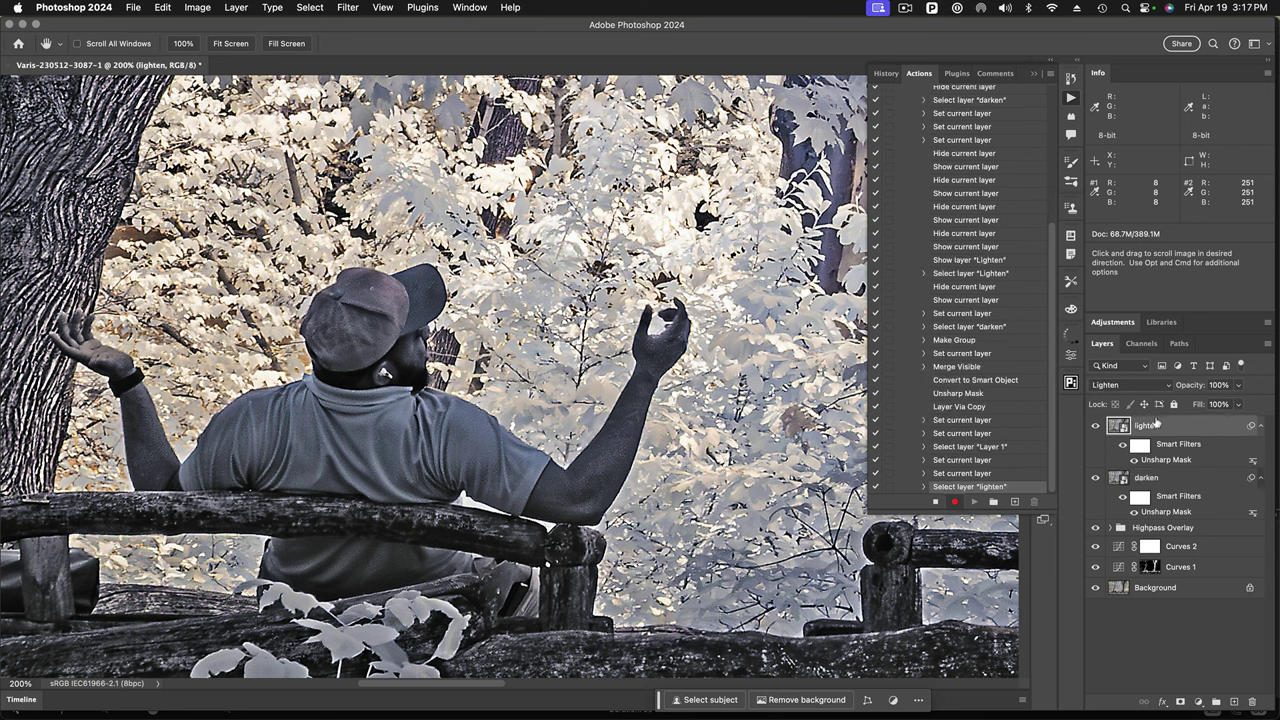
{"action": "left_click", "coordinate": [1237, 385]}
{"action": "left_click_drag", "start_coordinate": [1238, 403], "coordinate": [1214, 405]}
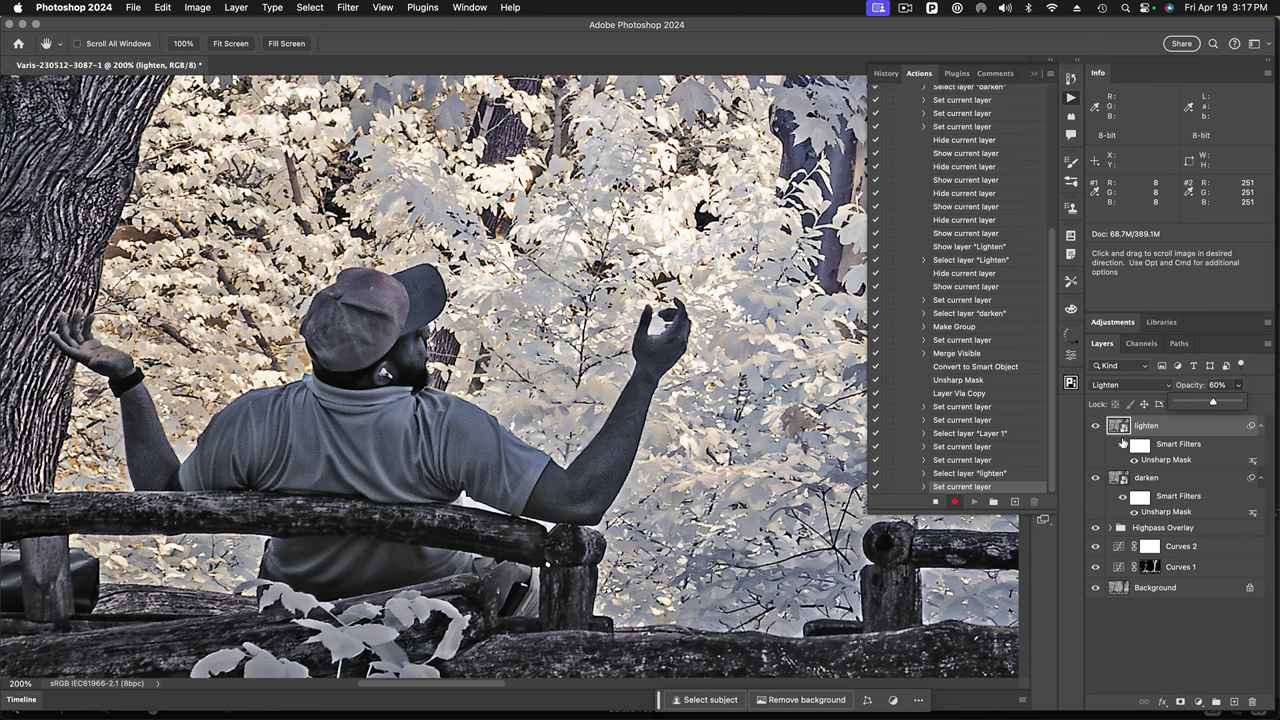
- Group the selected lighten and darken layers into a new group named 'Unsharp Mask'
{"action": "left_click", "coordinate": [1198, 481]}
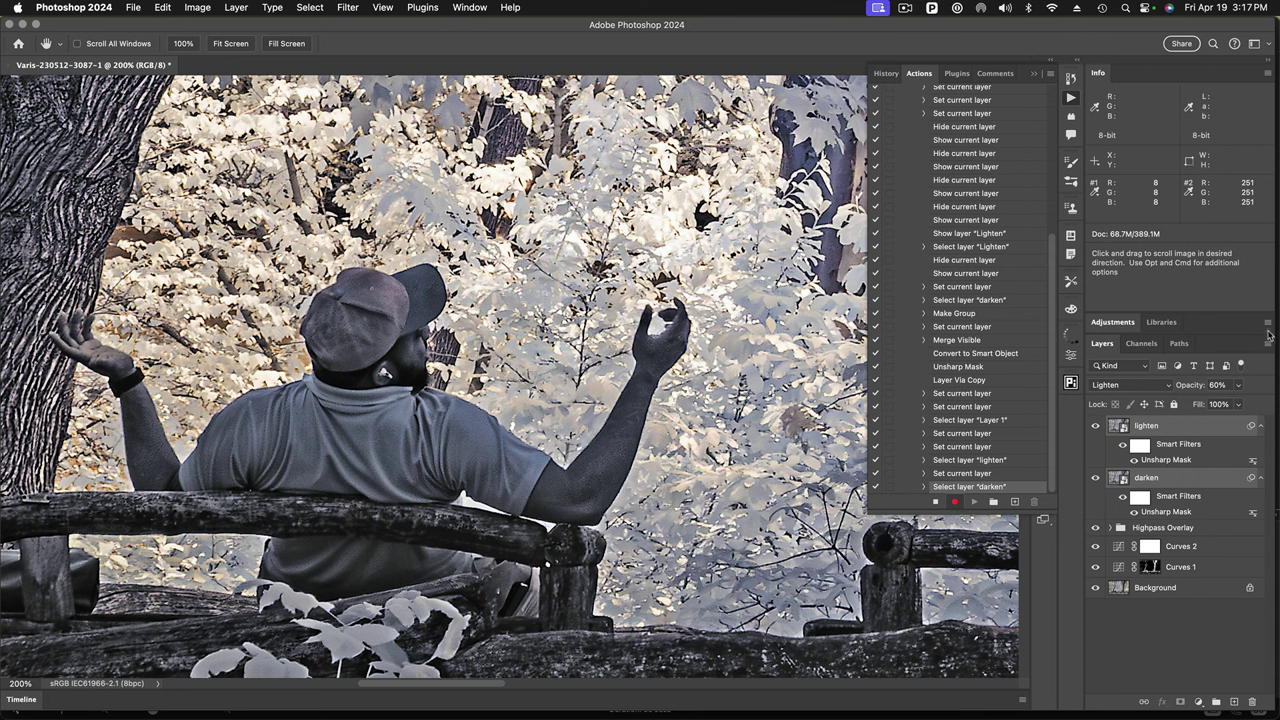
{"action": "left_click", "coordinate": [1268, 345]}
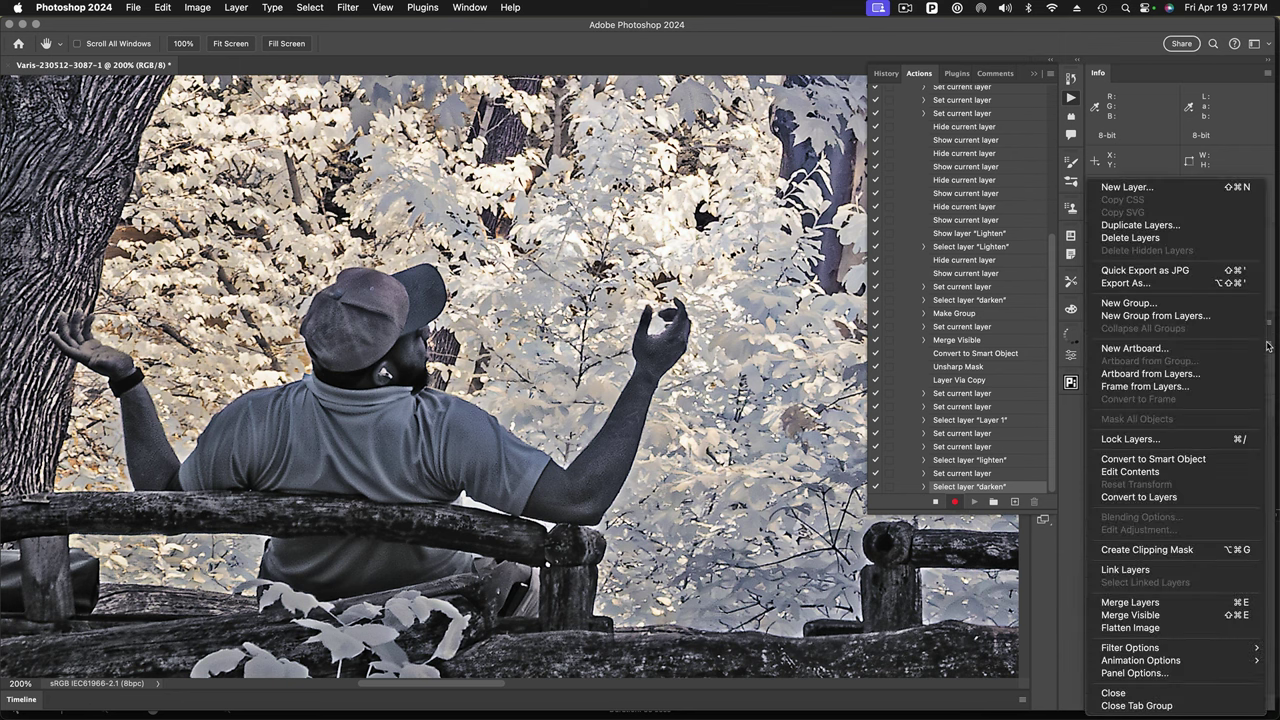
{"action": "left_click", "coordinate": [1146, 316]}
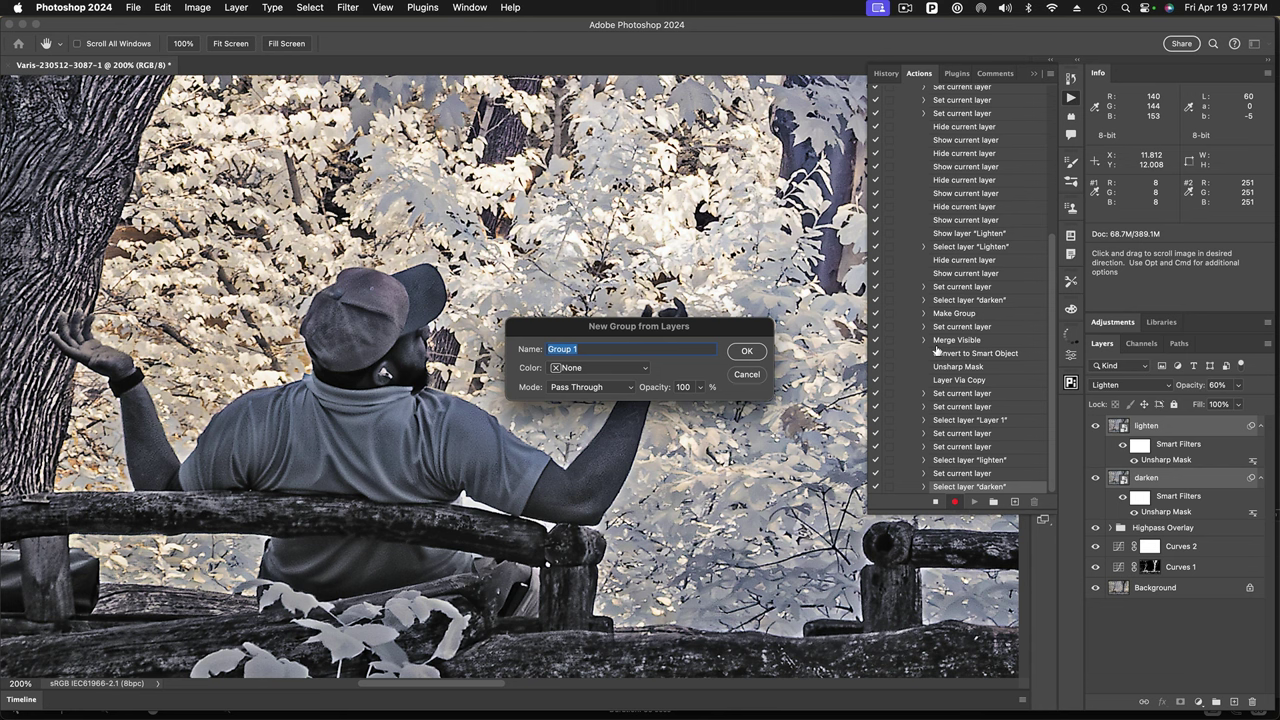
{"action": "type", "text": "Unsharp Mask"}
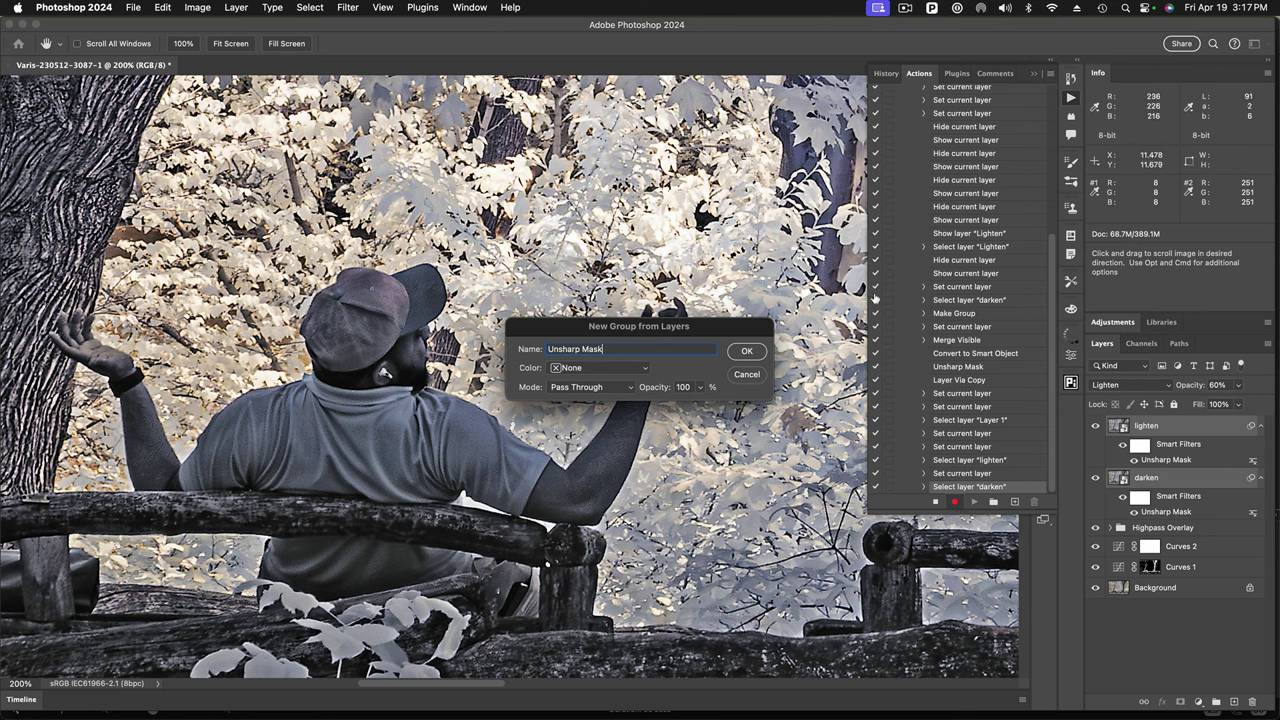
{"action": "left_click", "coordinate": [740, 352]}
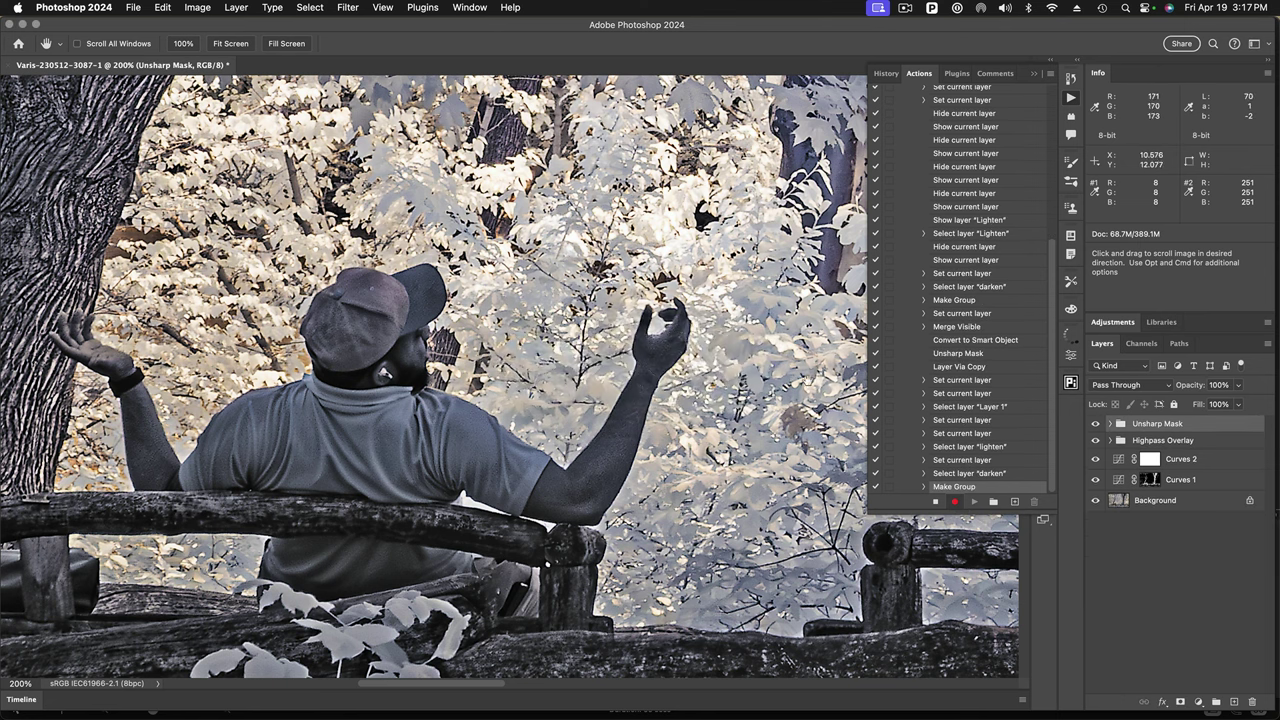
- Group Unsharp Mask and Highpass Overlay into a 'SHarpen' group and set its opacity to 70%
{"action": "left_click", "coordinate": [1219, 441]}
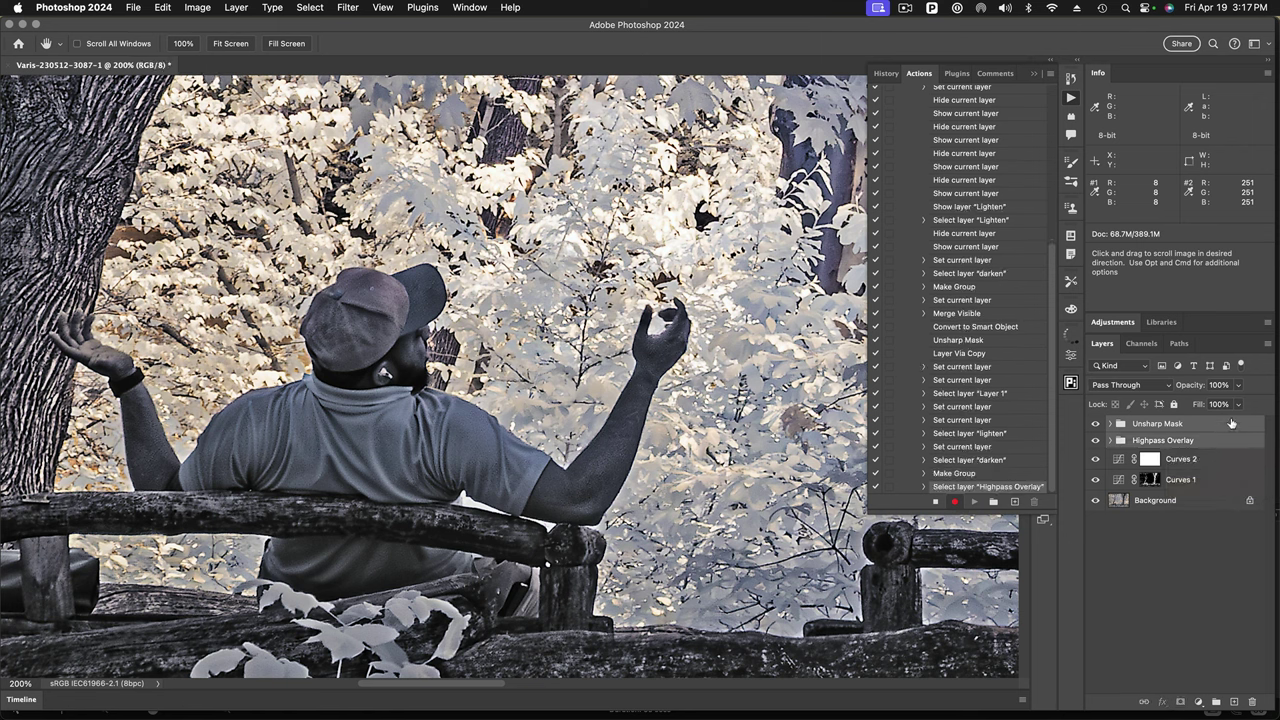
{"action": "left_click", "coordinate": [1268, 346]}
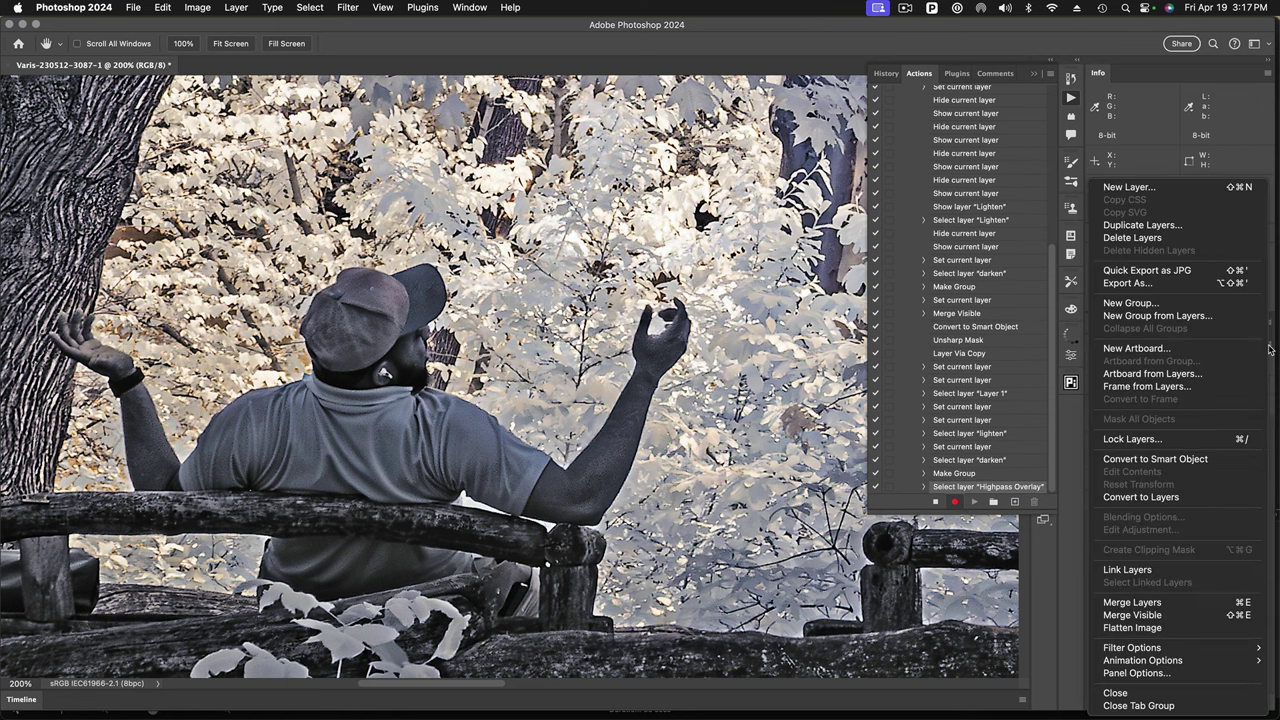
{"action": "left_click", "coordinate": [1172, 316]}
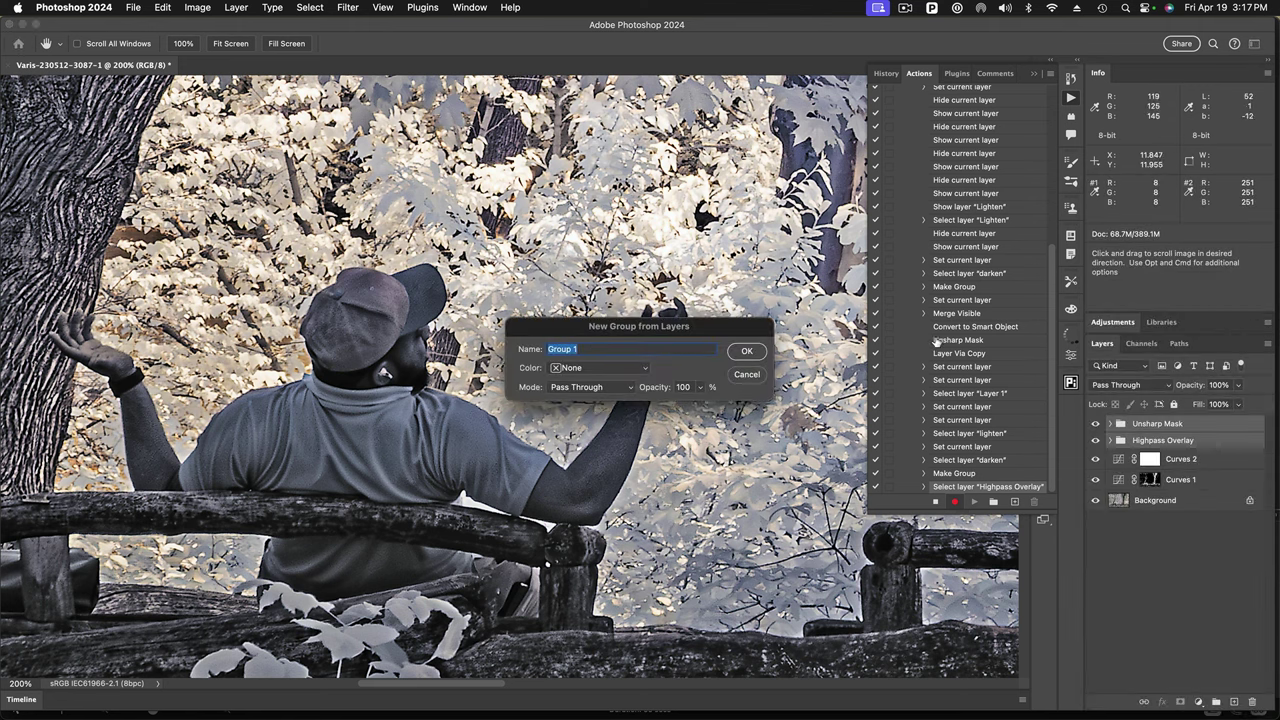
{"action": "type", "text": "SHarpen"}
{"action": "left_click", "coordinate": [742, 351]}
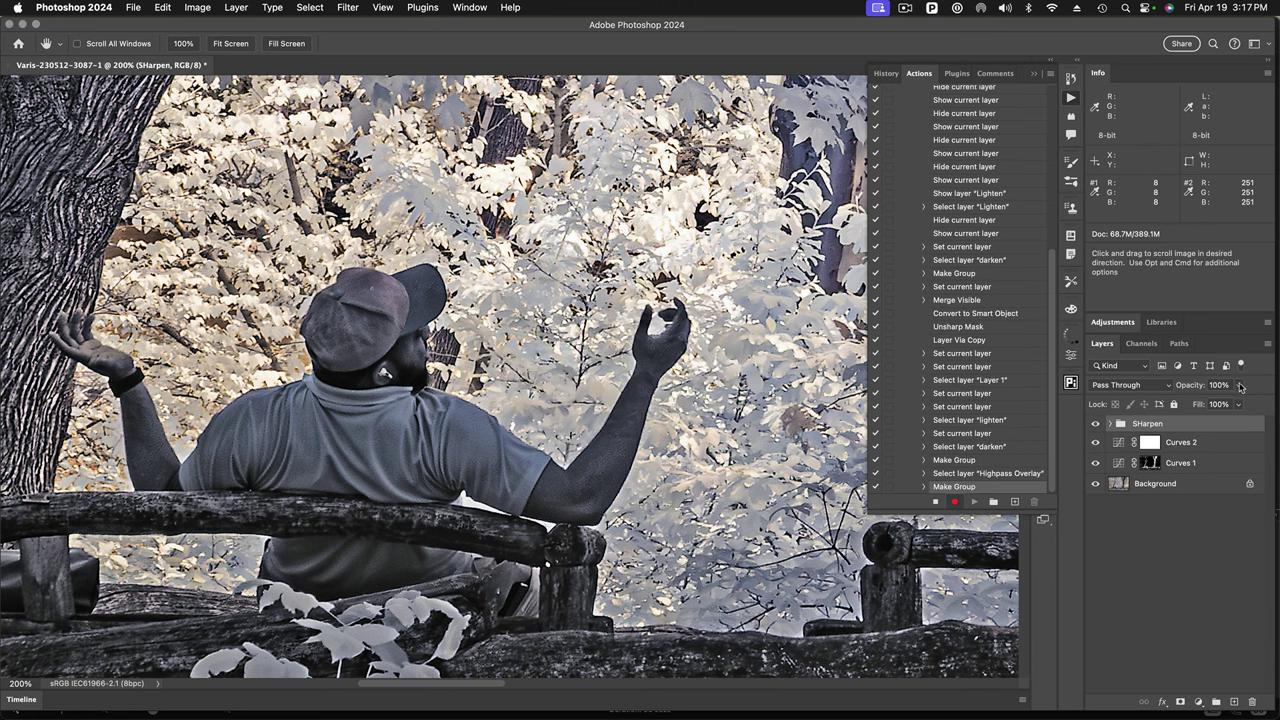
{"action": "left_click", "coordinate": [1240, 387]}
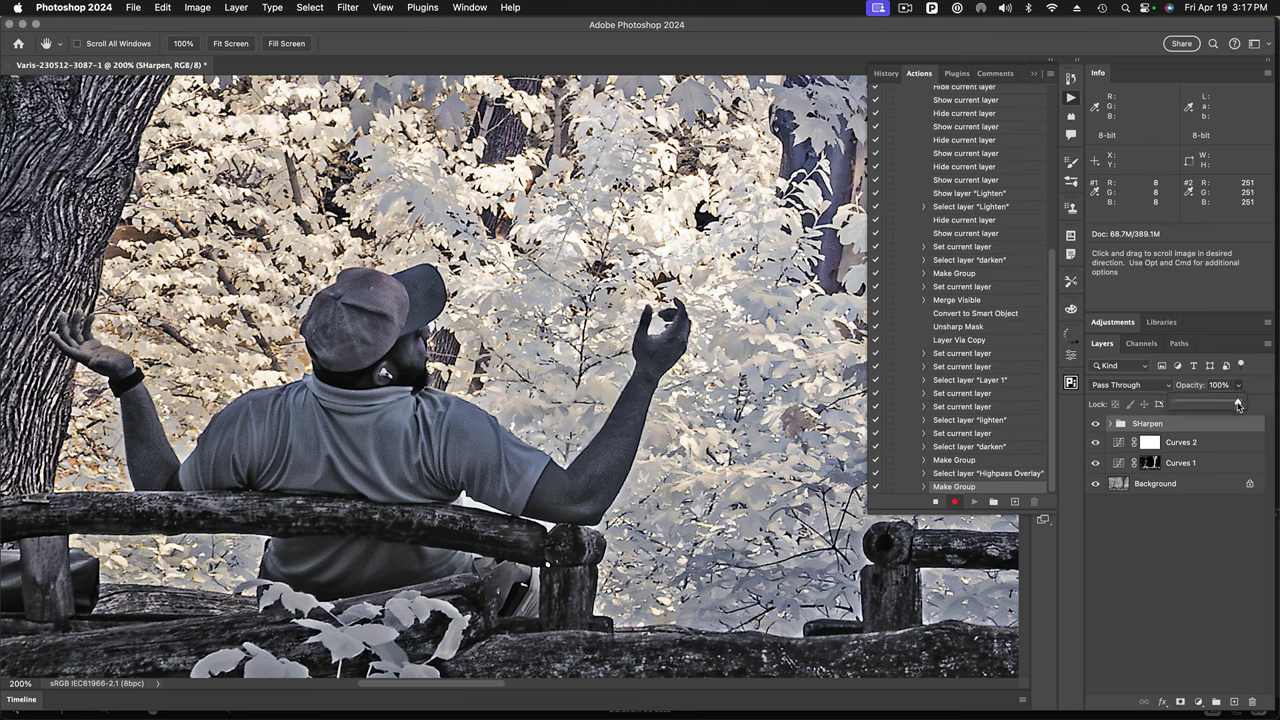
{"action": "left_click_drag", "start_coordinate": [1238, 404], "coordinate": [1219, 408]}
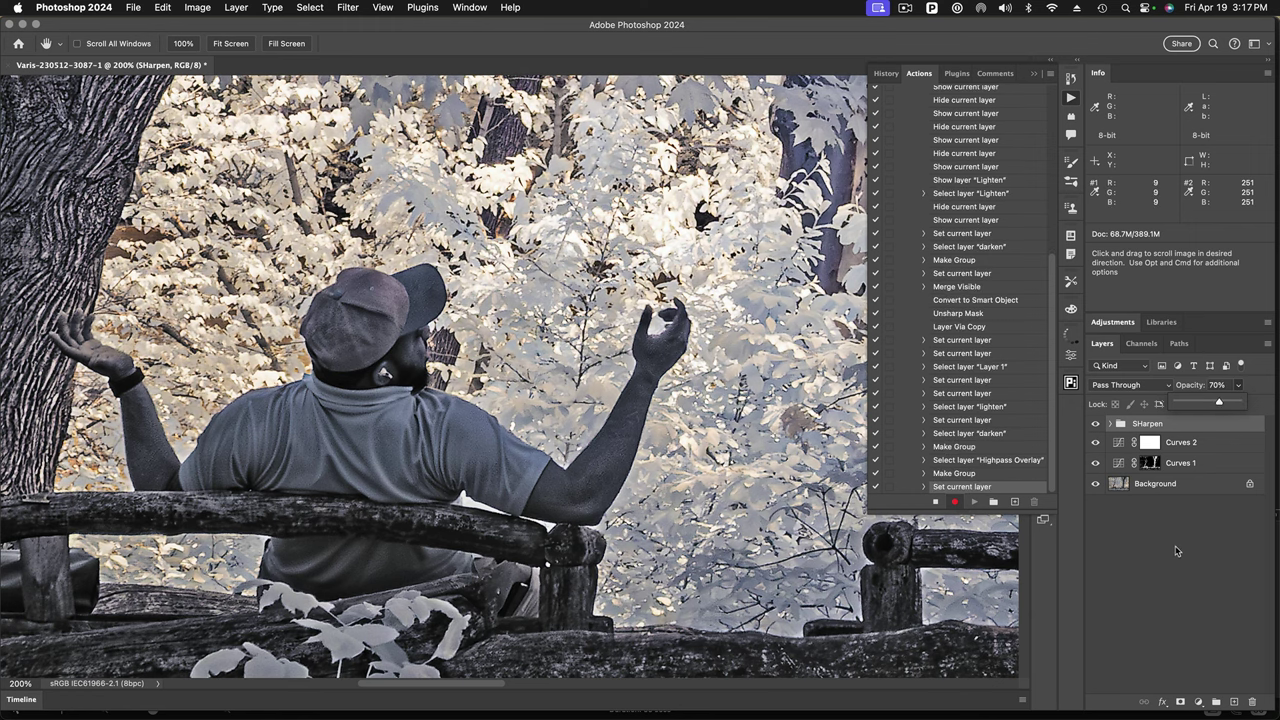
- Stop recording the Sharpen action and zoom to 100% framing the seated man
{"action": "left_click", "coordinate": [934, 503]}
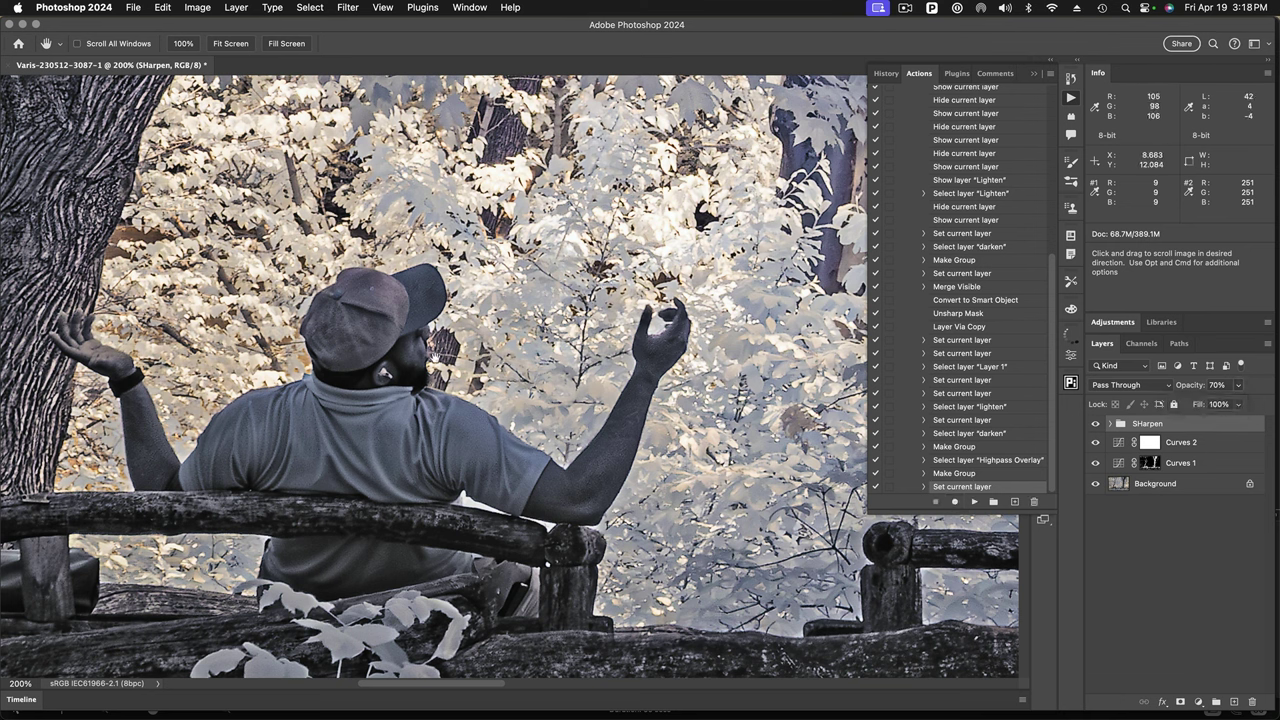
{"action": "key", "text": "z"}
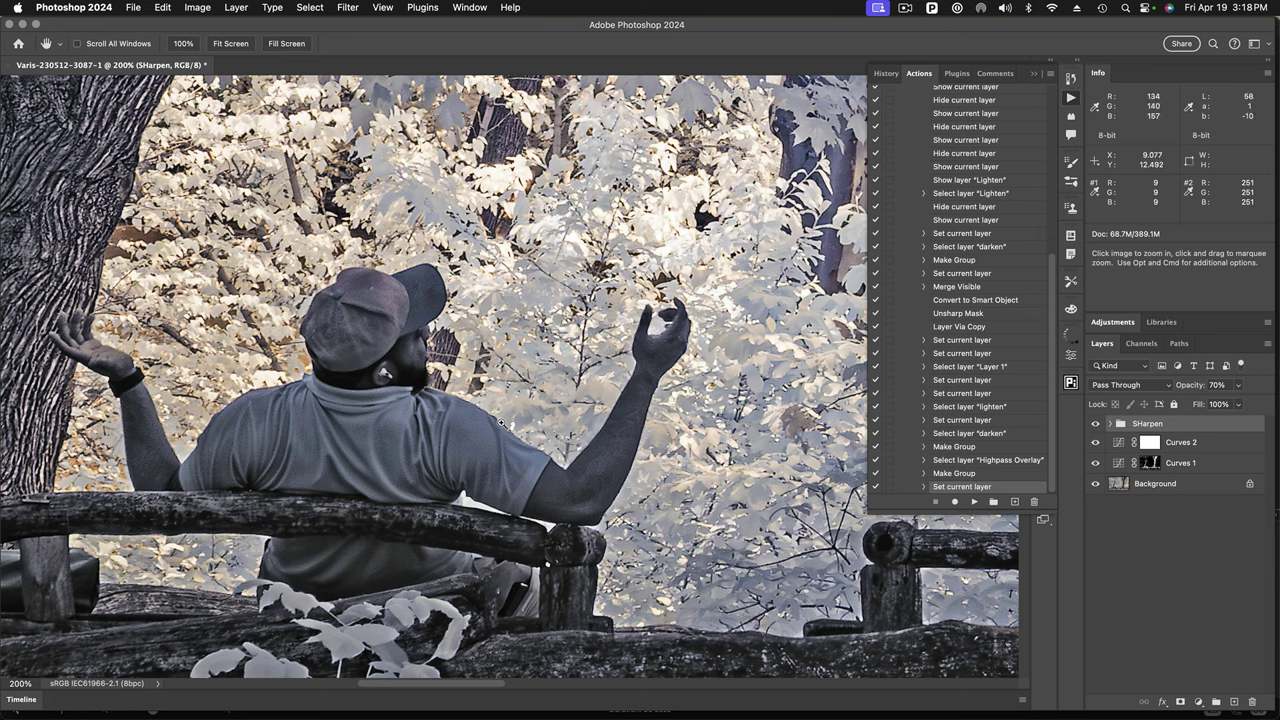
{"action": "left_click", "coordinate": [500, 424], "text": "alt"}
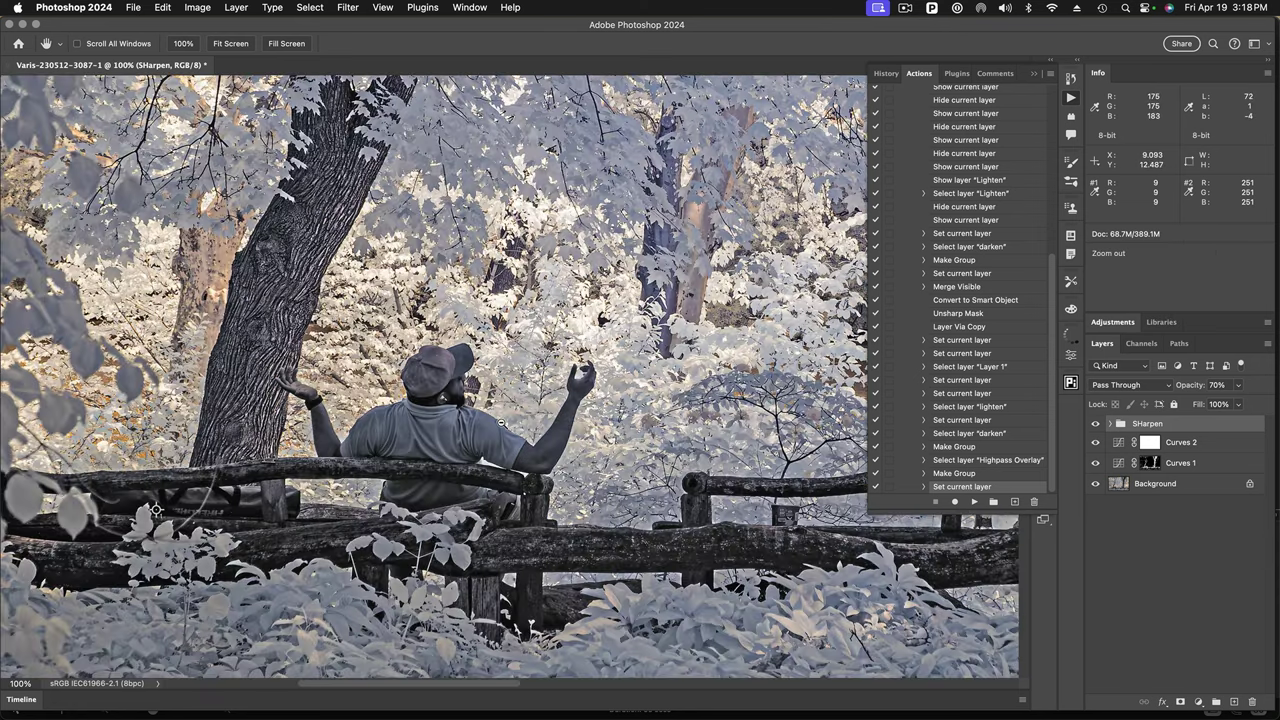
{"action": "left_click", "coordinate": [501, 422], "text": "alt"}
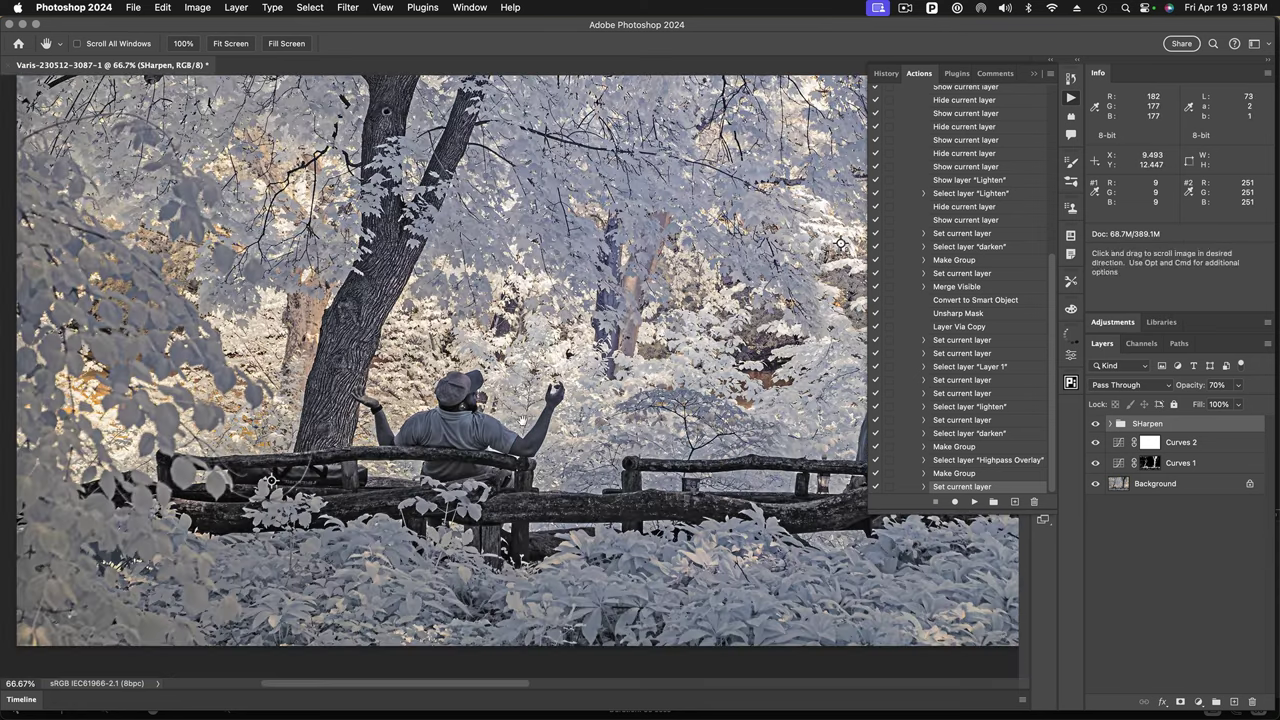
{"action": "left_click", "coordinate": [522, 421], "text": "super"}
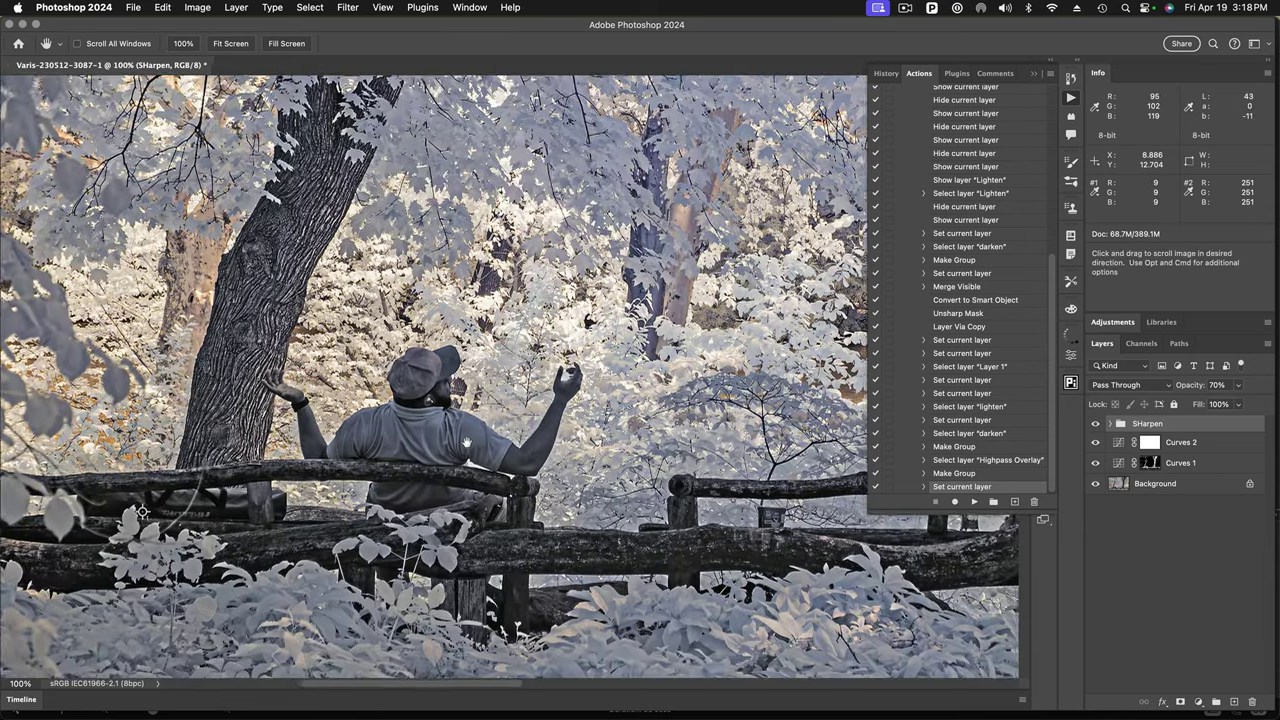
{"action": "left_click_drag", "start_coordinate": [465, 441], "coordinate": [380, 455]}
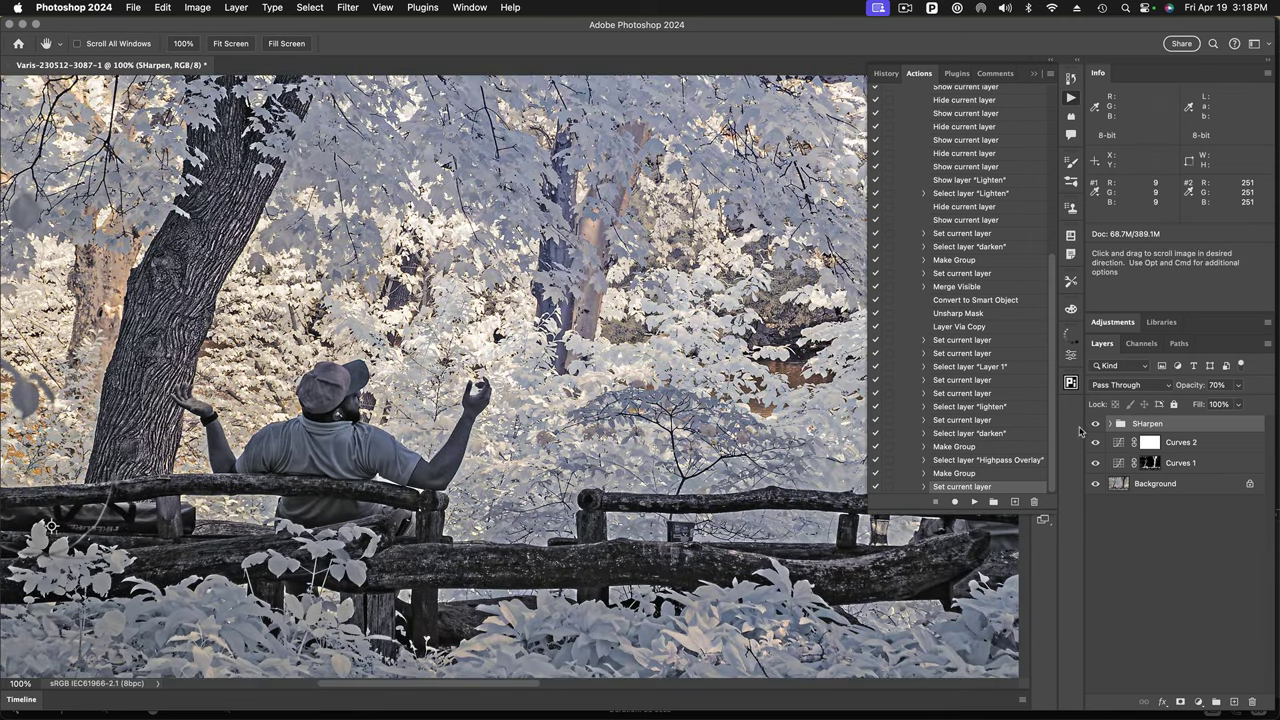
- Toggle the SHarpen group's visibility several times to compare sharpened and unsharpened detail
{"action": "left_click", "coordinate": [1095, 425]}
{"action": "left_click", "coordinate": [1095, 425]}
{"action": "left_click", "coordinate": [1095, 425]}
{"action": "left_click", "coordinate": [1095, 425]}
{"action": "left_click", "coordinate": [1095, 425]}
{"action": "left_click", "coordinate": [1095, 425]}
{"action": "left_click", "coordinate": [1095, 425]}
{"action": "left_click", "coordinate": [1095, 425]}
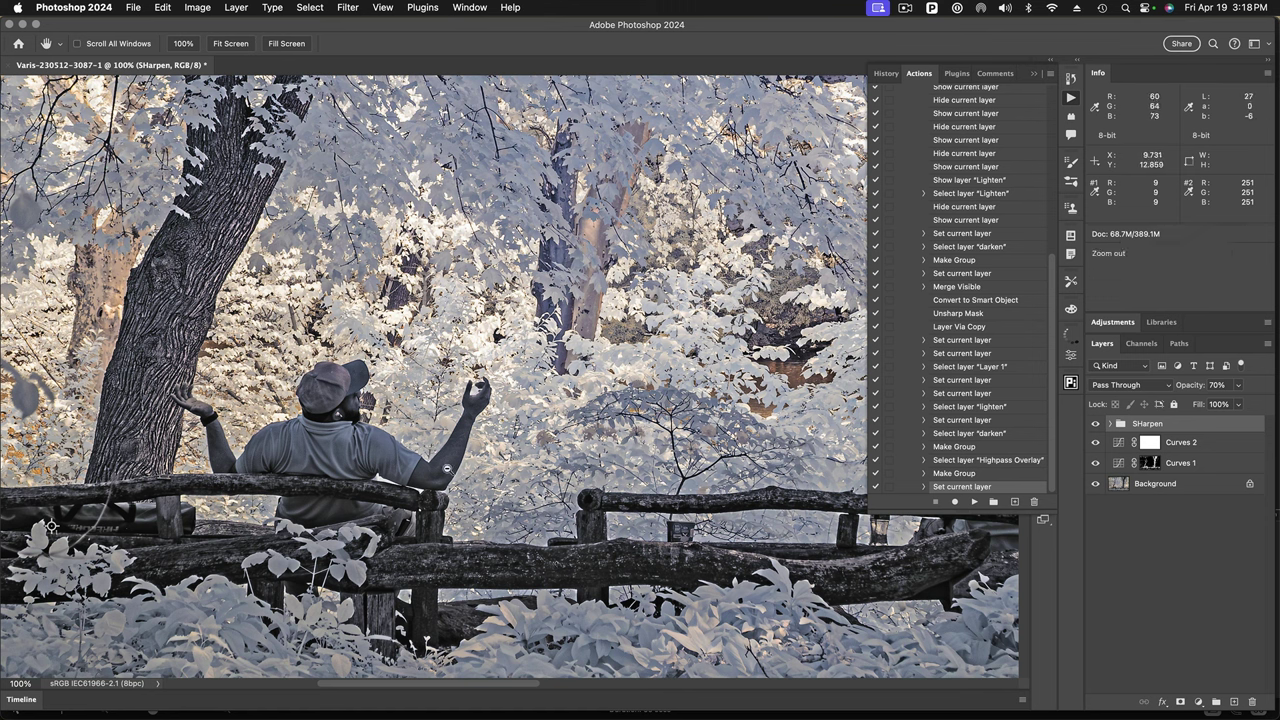
- Zoom out to 50% to show the whole scene and compare with and without SHarpen
{"action": "left_click", "coordinate": [446, 462], "text": "alt+super"}
{"action": "left_click", "coordinate": [446, 466], "text": "alt+super"}
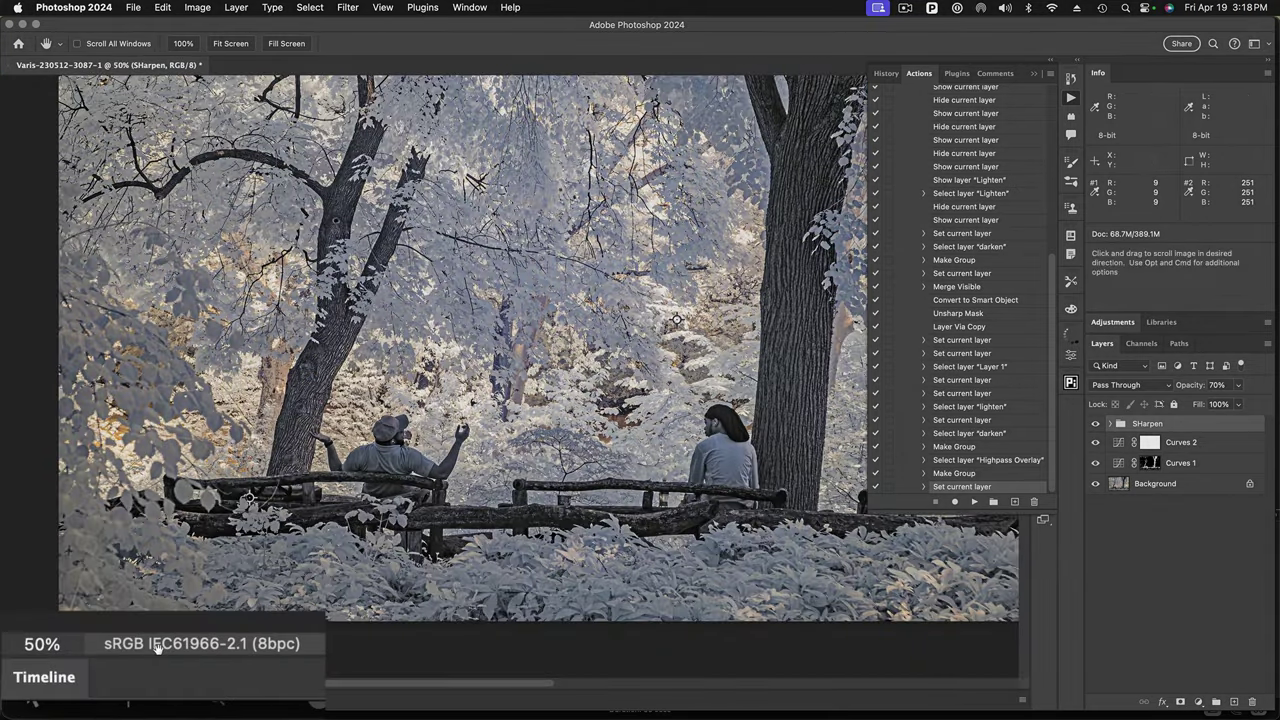
{"action": "left_click_drag", "start_coordinate": [370, 528], "coordinate": [318, 580]}
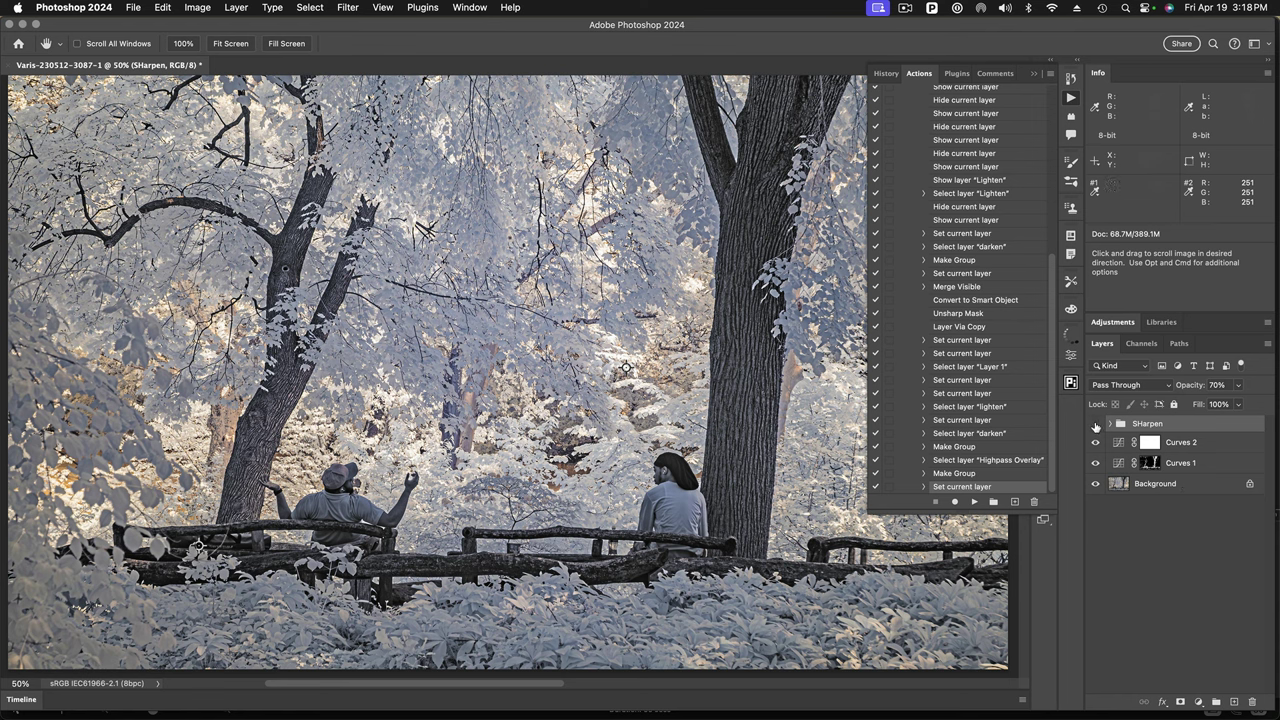
{"action": "left_click", "coordinate": [1095, 425]}
{"action": "left_click", "coordinate": [1095, 425]}
{"action": "left_click", "coordinate": [1095, 425]}
{"action": "left_click", "coordinate": [1095, 425]}
{"action": "left_click", "coordinate": [1095, 425]}
{"action": "left_click", "coordinate": [1111, 424]}
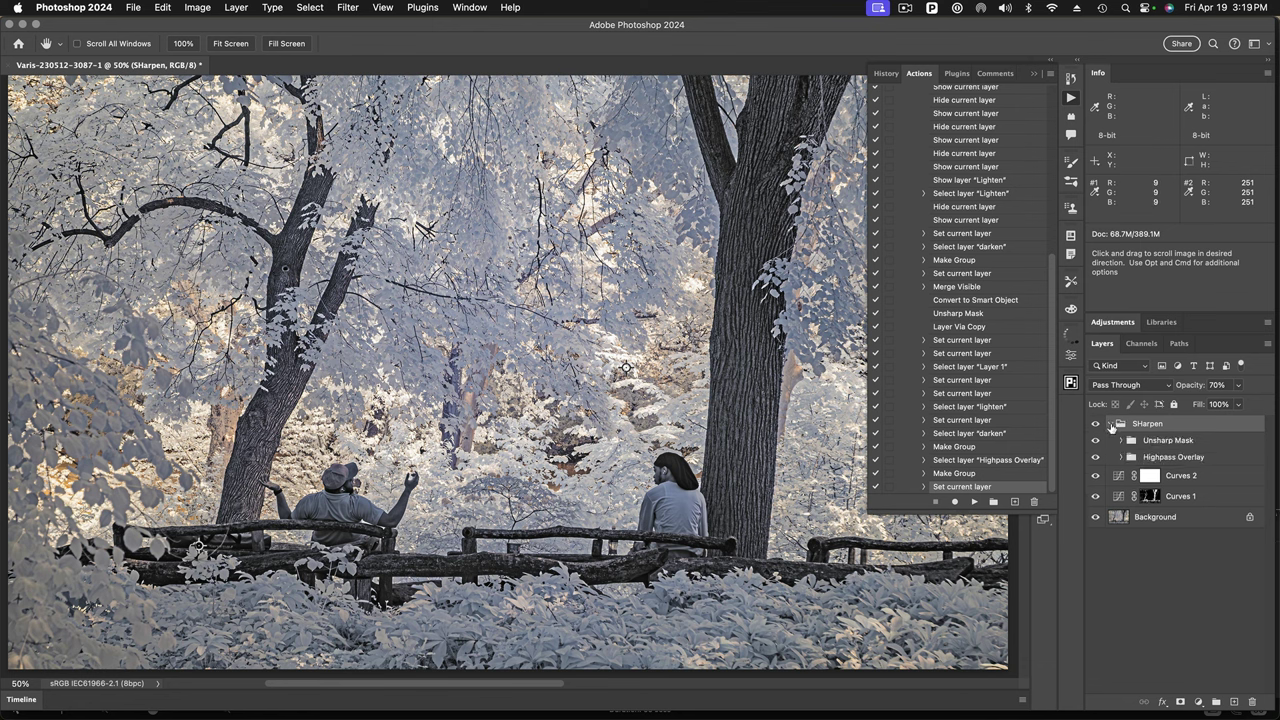
{"action": "left_click", "coordinate": [1220, 441]}
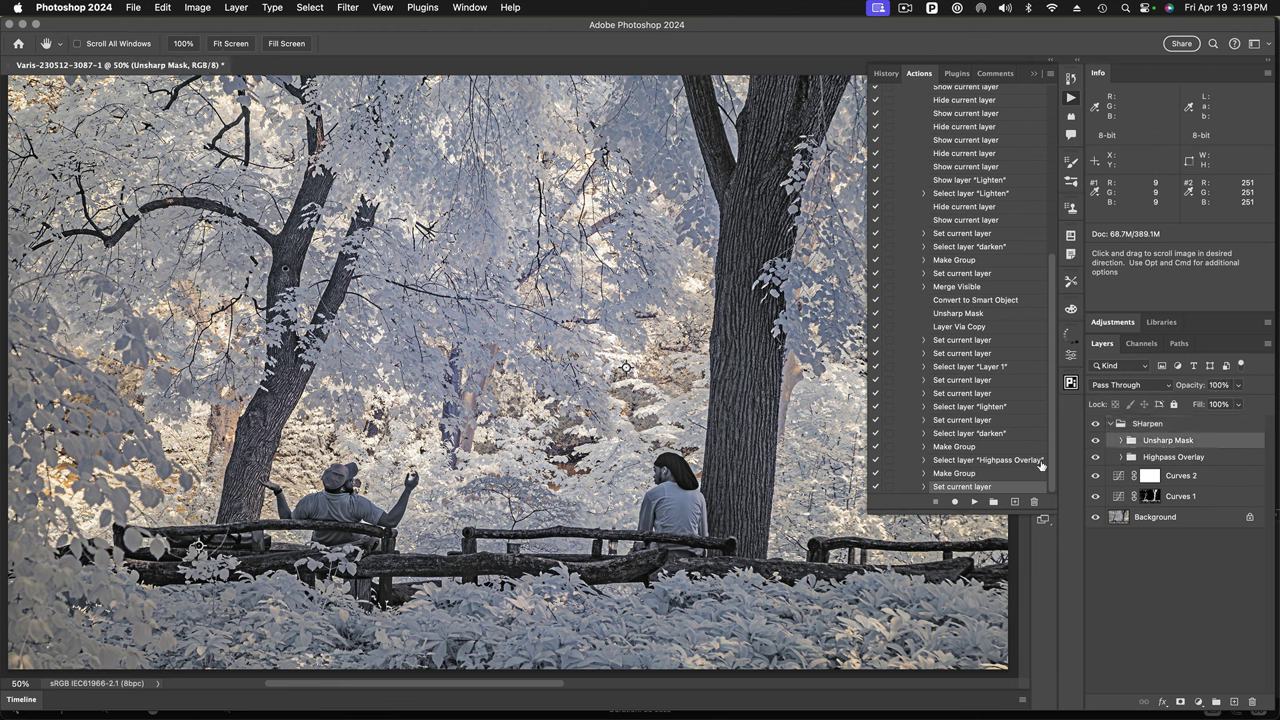
{"action": "left_click", "coordinate": [1121, 442]}
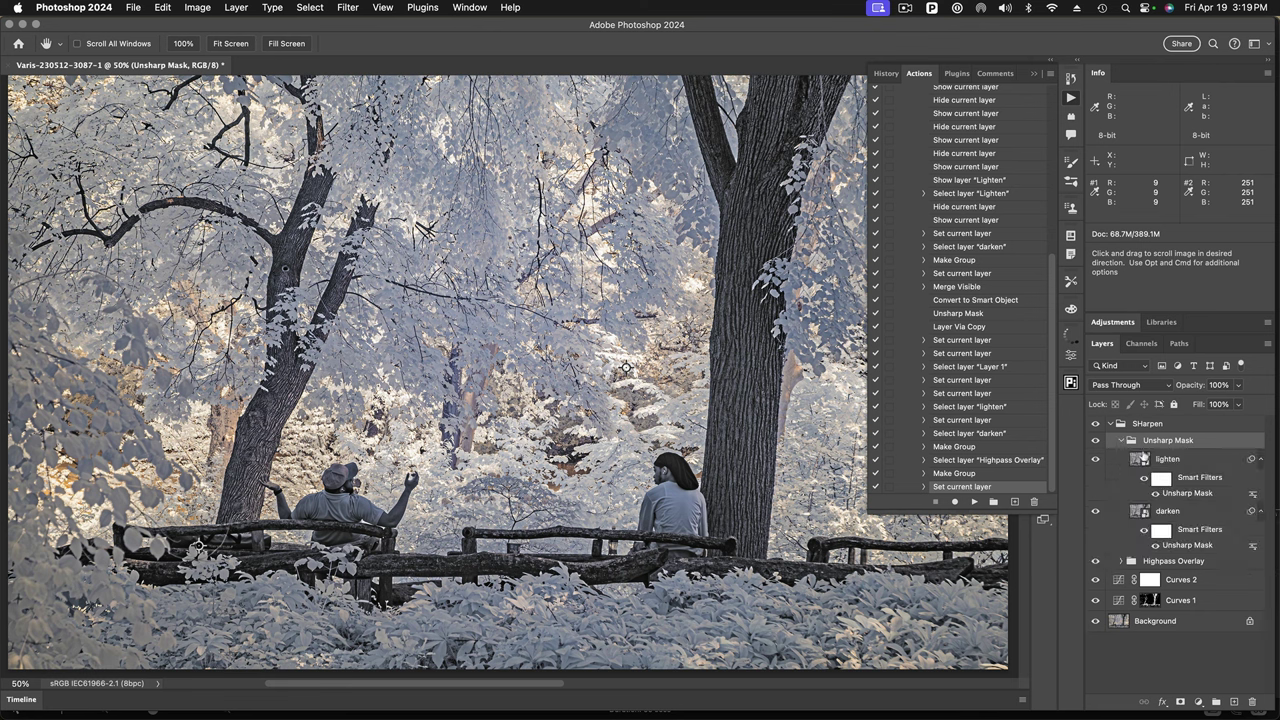
{"action": "left_click", "coordinate": [1121, 443]}
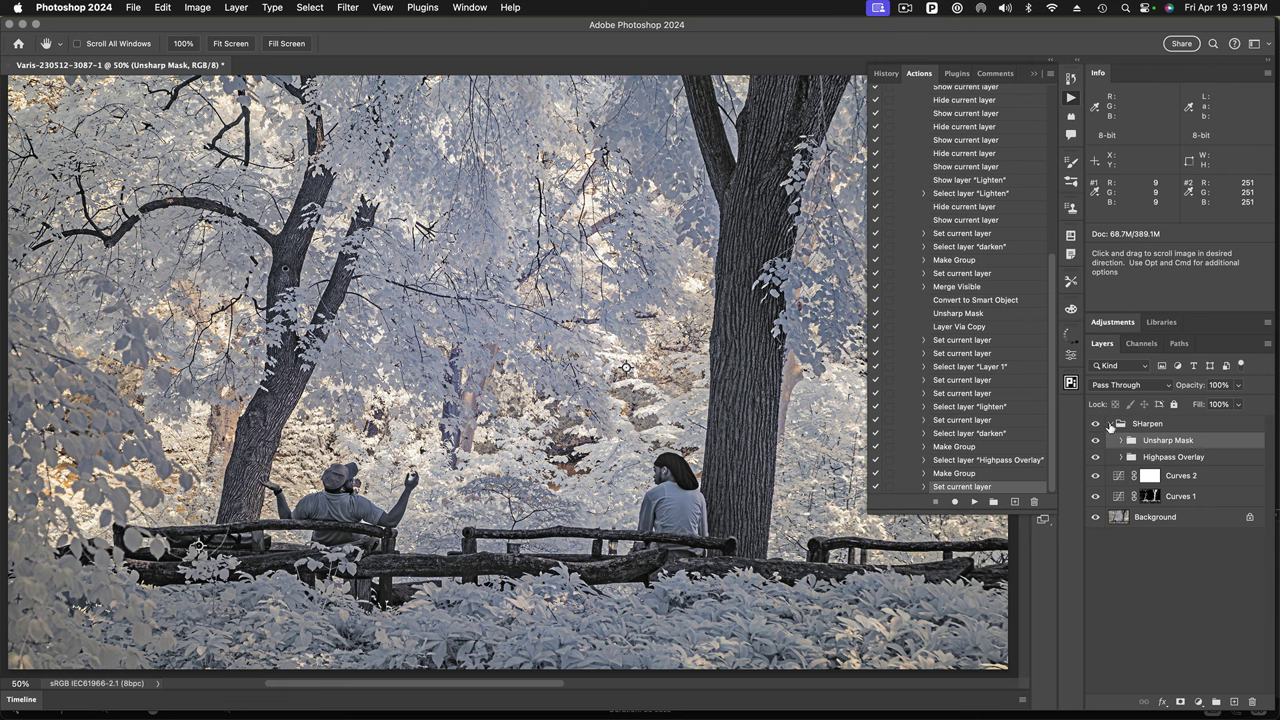
{"action": "left_click", "coordinate": [1109, 425]}
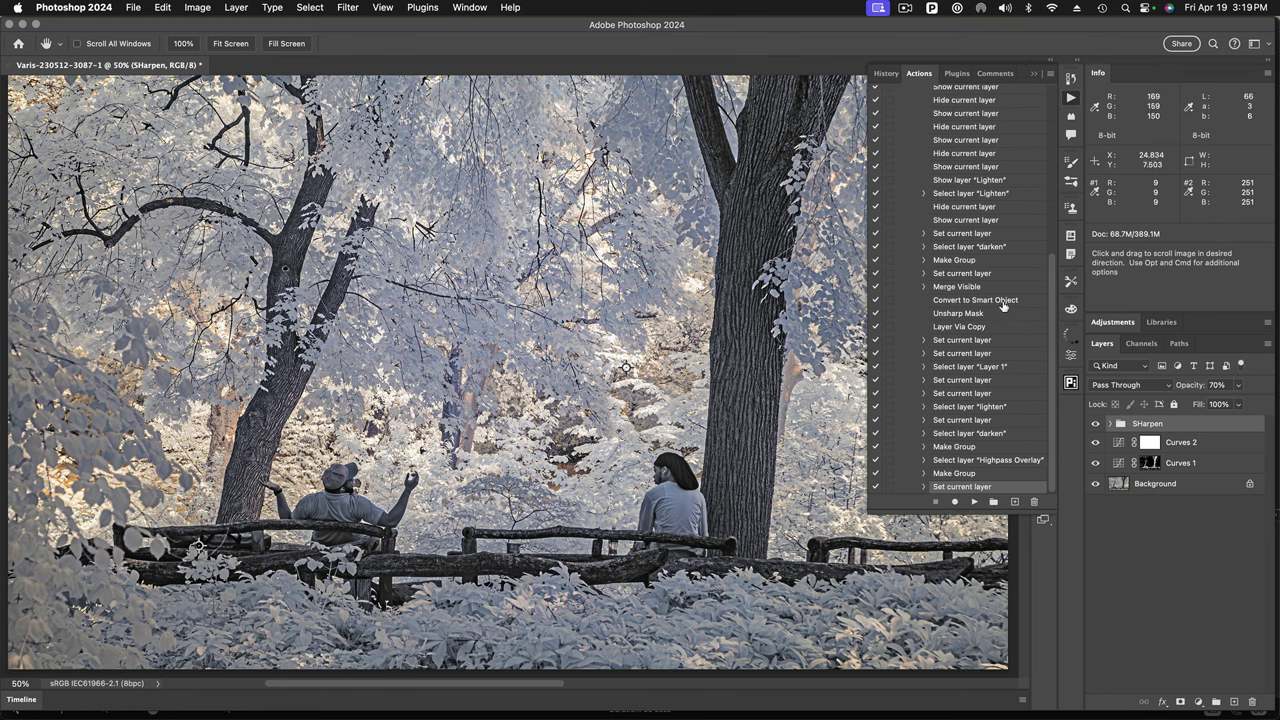
- Collapse the Sharpen action, delete the SHarpen group, and select the Background layer
{"action": "left_click_drag", "start_coordinate": [1053, 298], "coordinate": [1052, 365]}
{"action": "left_click_drag", "start_coordinate": [1052, 380], "coordinate": [1055, 150]}
{"action": "left_click", "coordinate": [913, 119]}
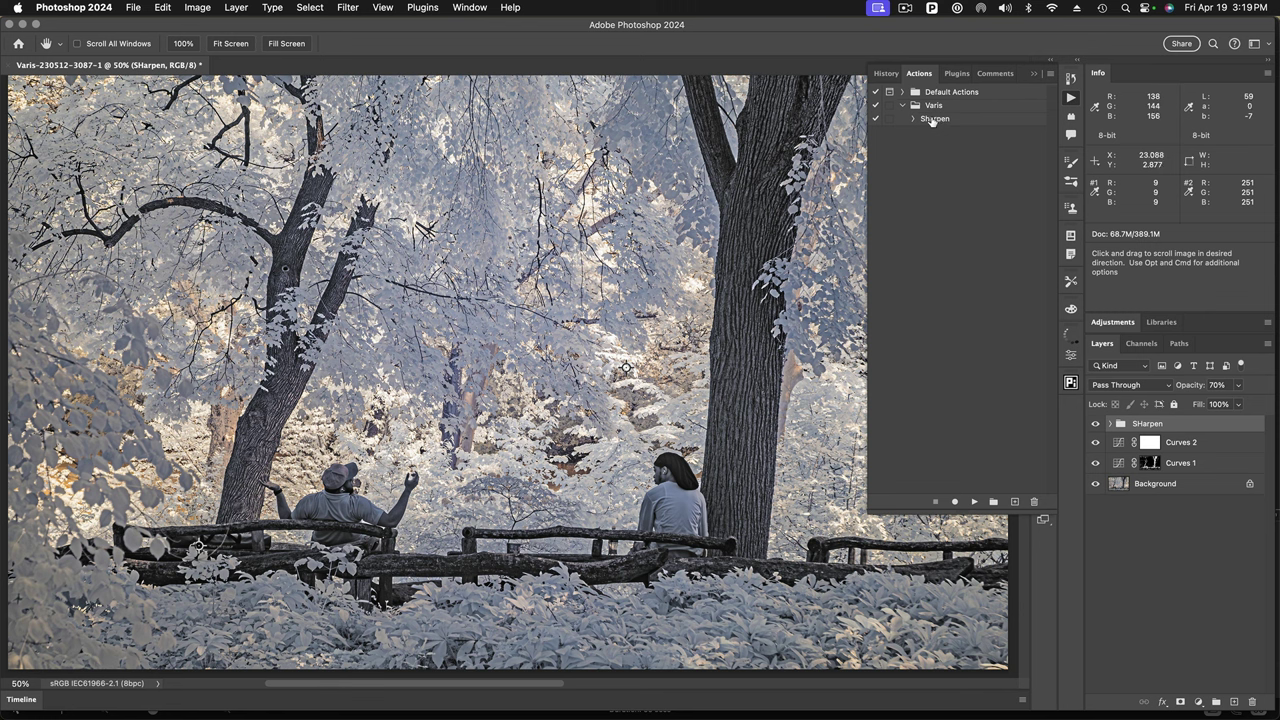
{"action": "left_click_drag", "start_coordinate": [1124, 424], "coordinate": [1253, 705]}
{"action": "left_click", "coordinate": [1188, 467]}
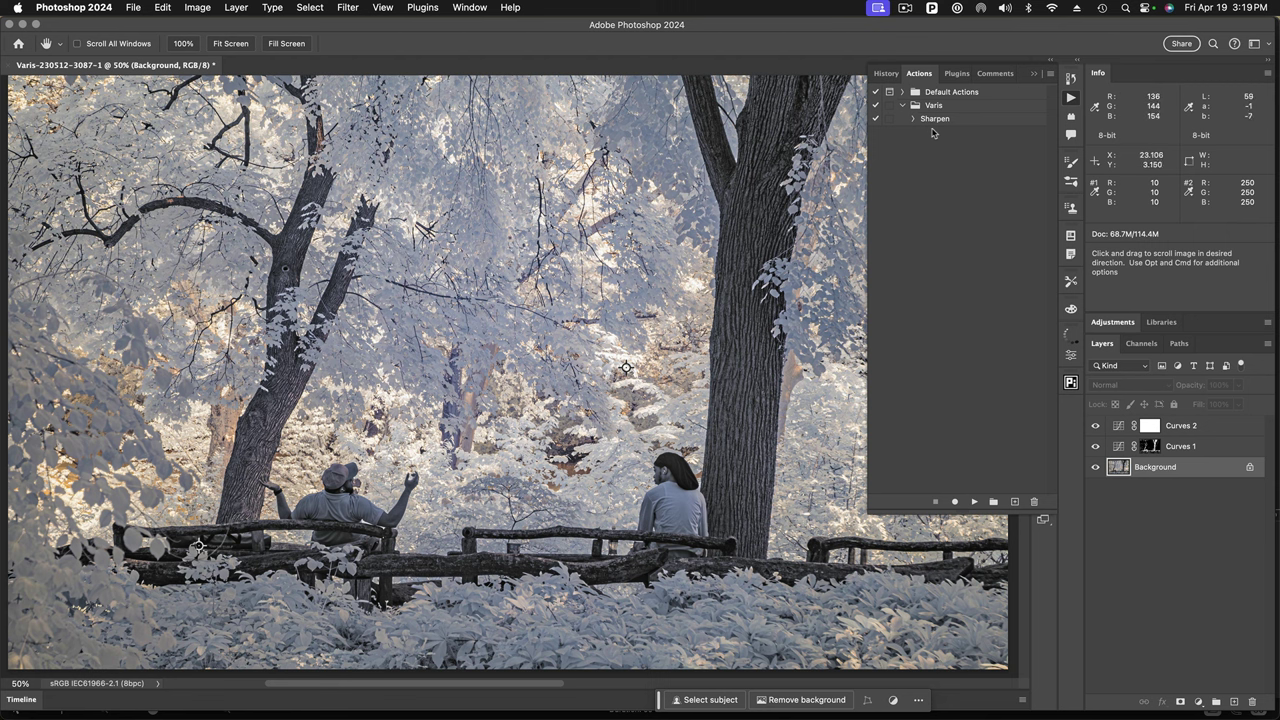
- Play the Sharpen action, accepting the Unsharp Mask settings when its dialog appears
{"action": "left_click", "coordinate": [935, 119]}
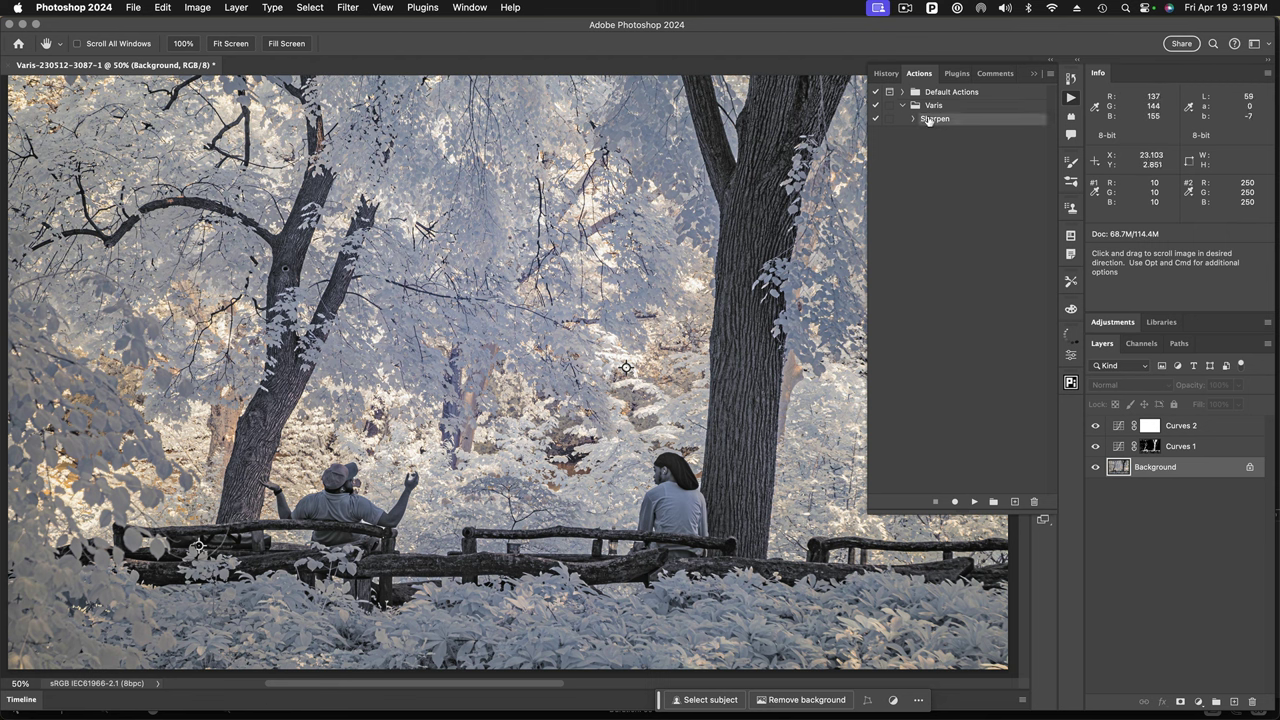
{"action": "left_click", "coordinate": [975, 503]}
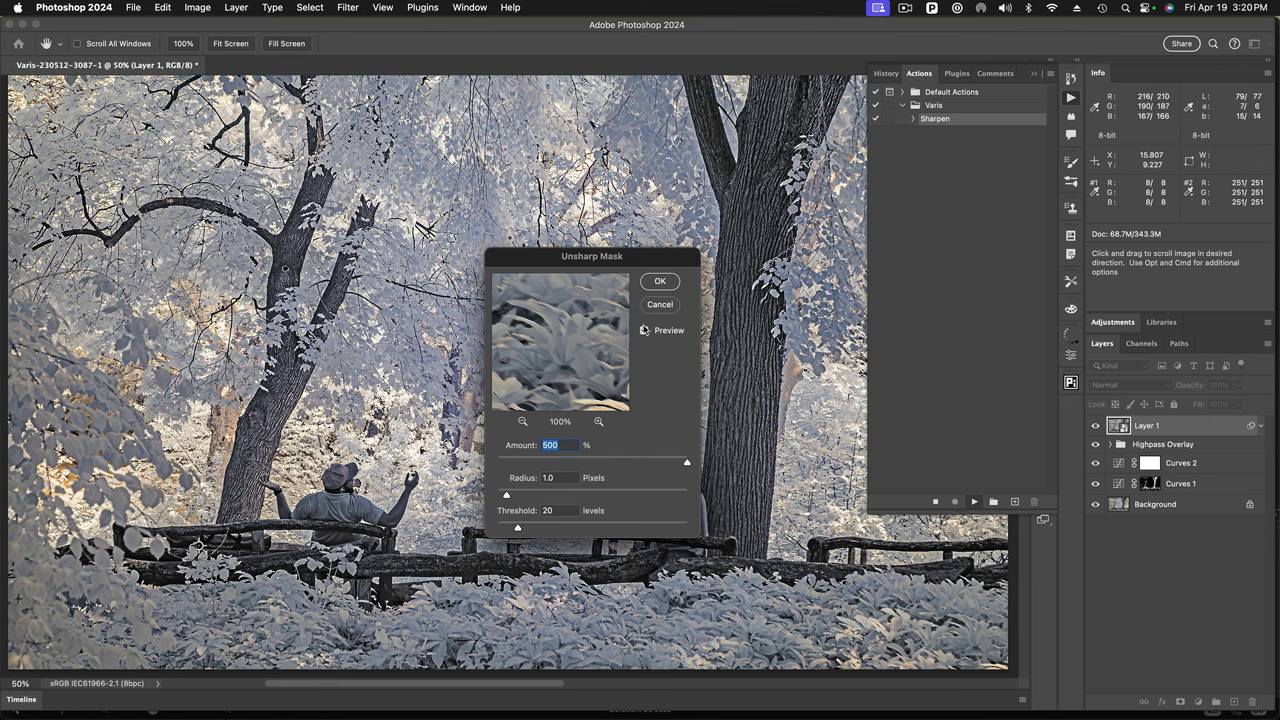
{"action": "left_click", "coordinate": [660, 281]}
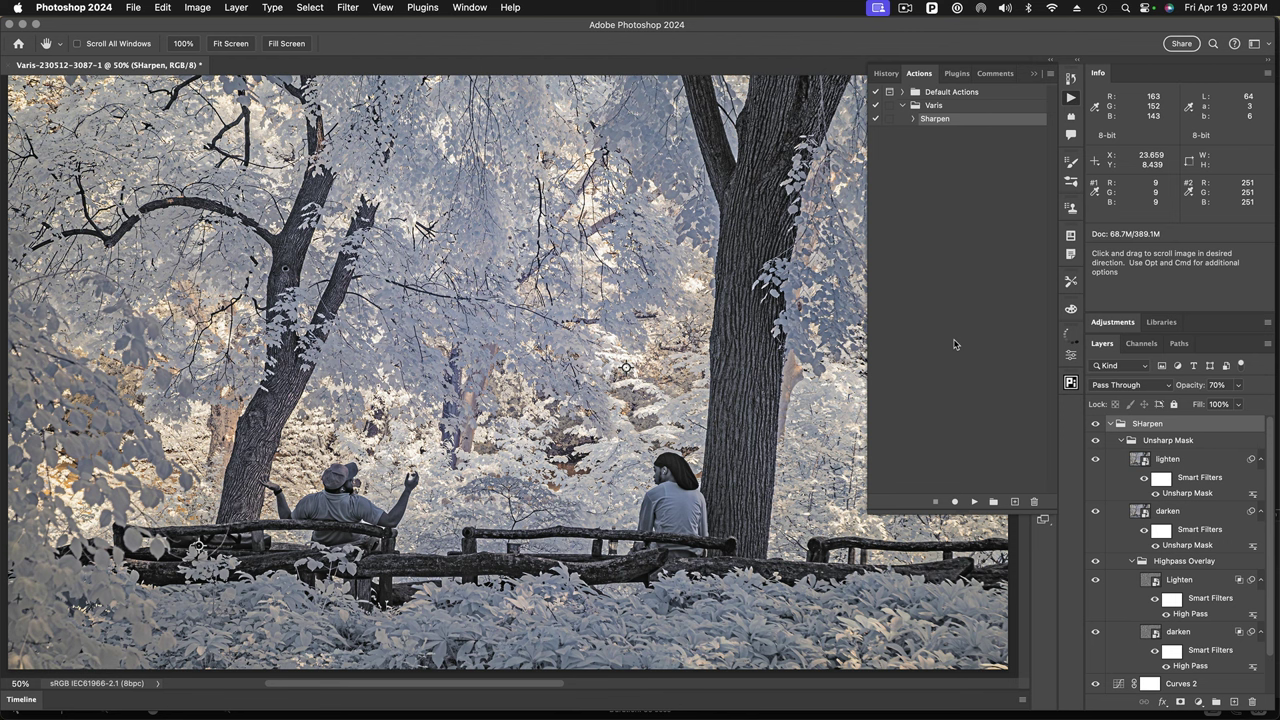
- Inspect the Unsharp Mask and Highpass Overlay sublayers, then collapse them and the SHarpen group
{"action": "left_click", "coordinate": [1121, 441]}
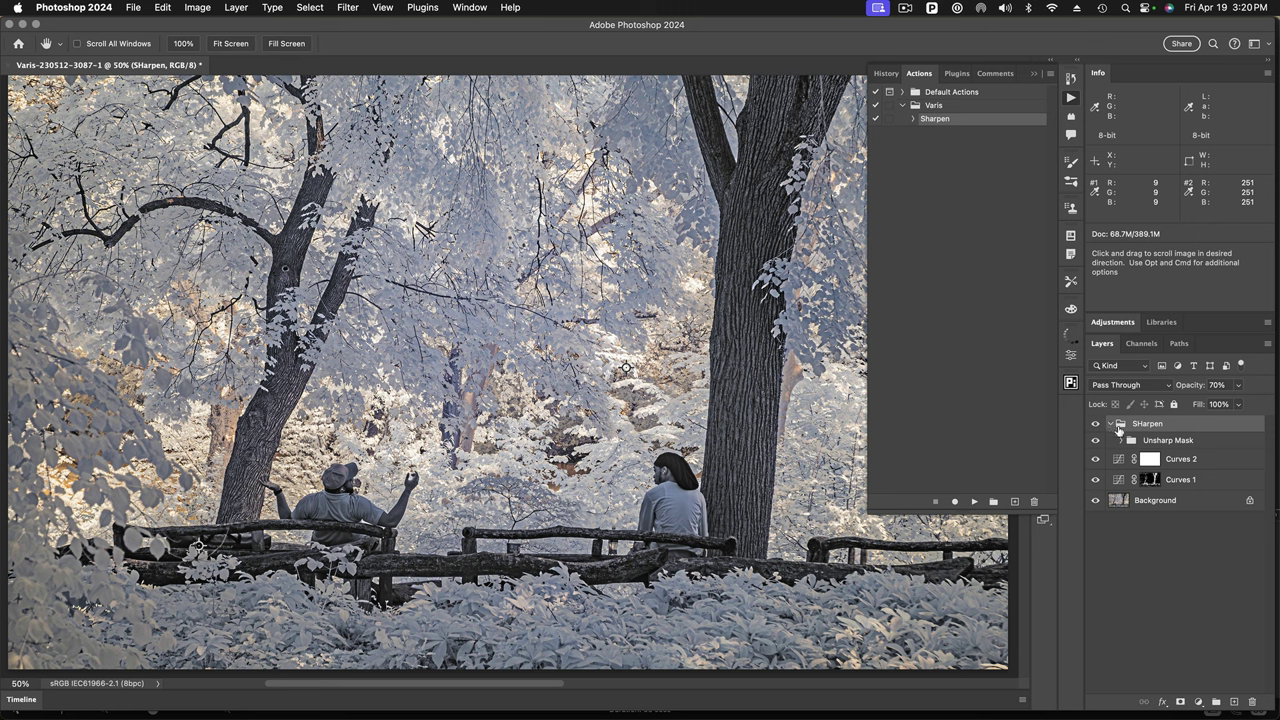
{"action": "left_click", "coordinate": [1121, 441]}
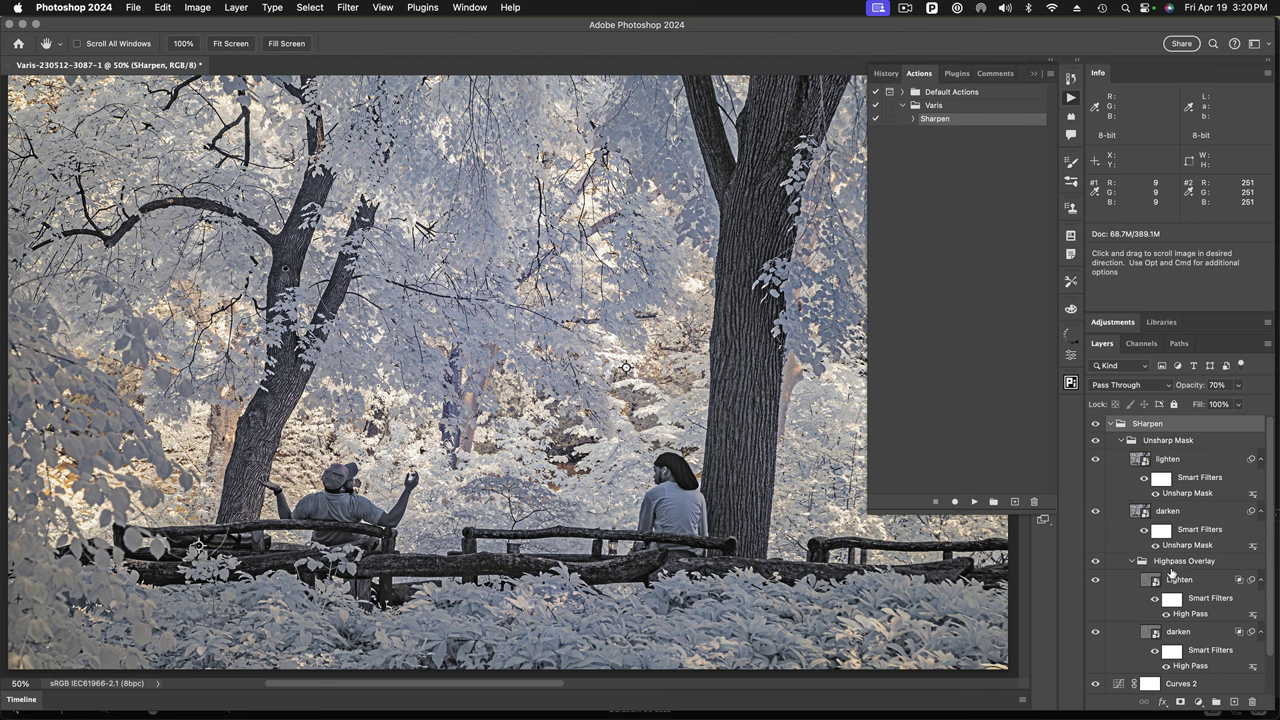
{"action": "mouse_move", "coordinate": [1137, 568]}
{"action": "scroll", "coordinate": [1137, 568], "scroll_direction": "down", "scroll_amount": 2}
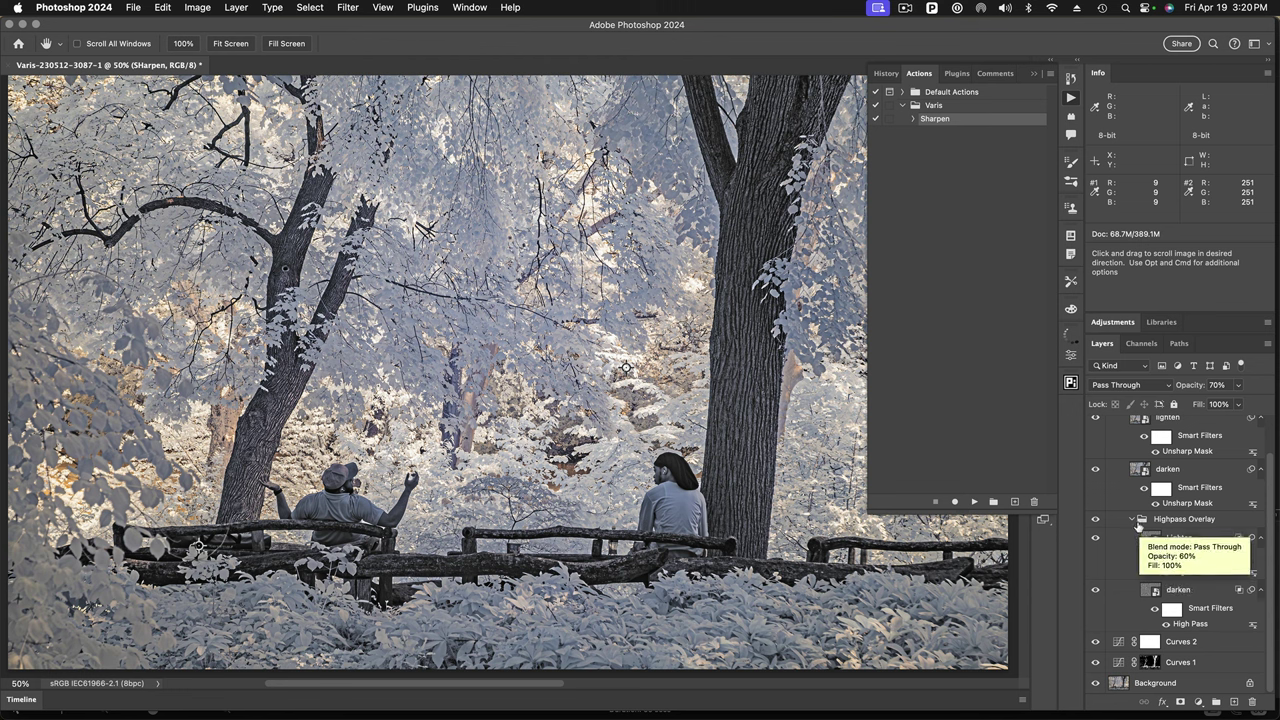
{"action": "left_click", "coordinate": [1134, 519]}
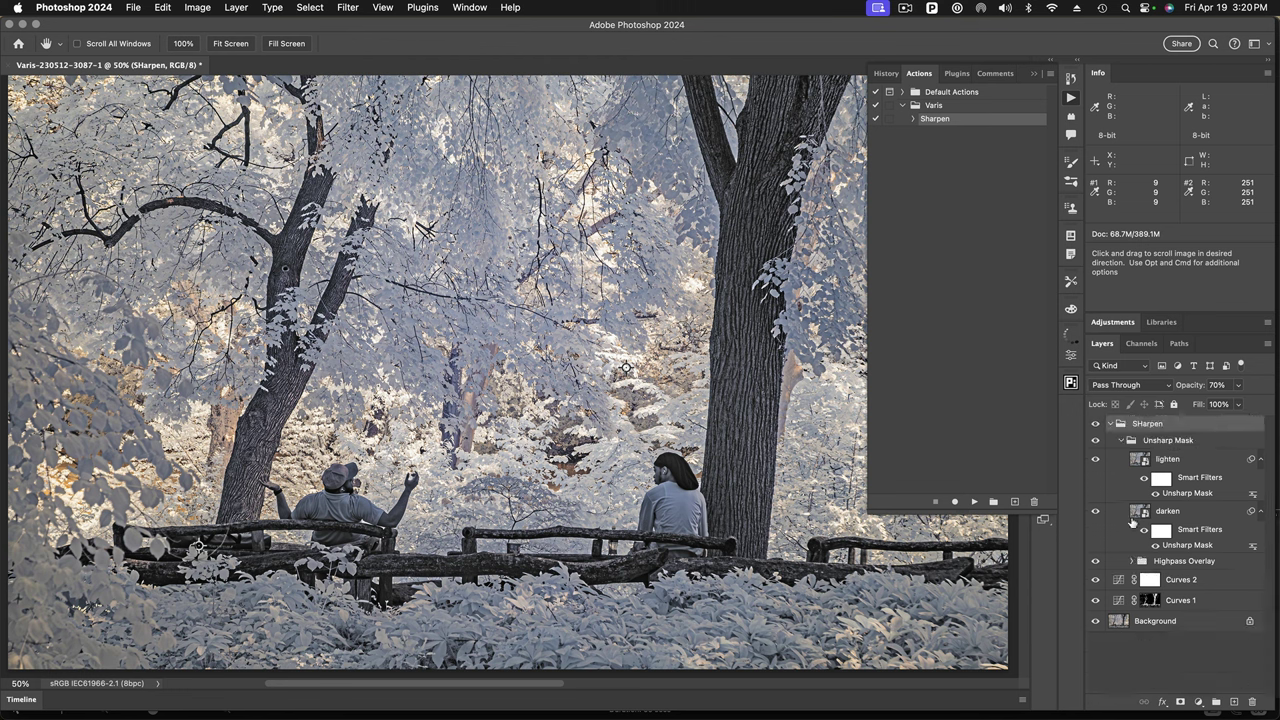
{"action": "left_click", "coordinate": [1121, 442]}
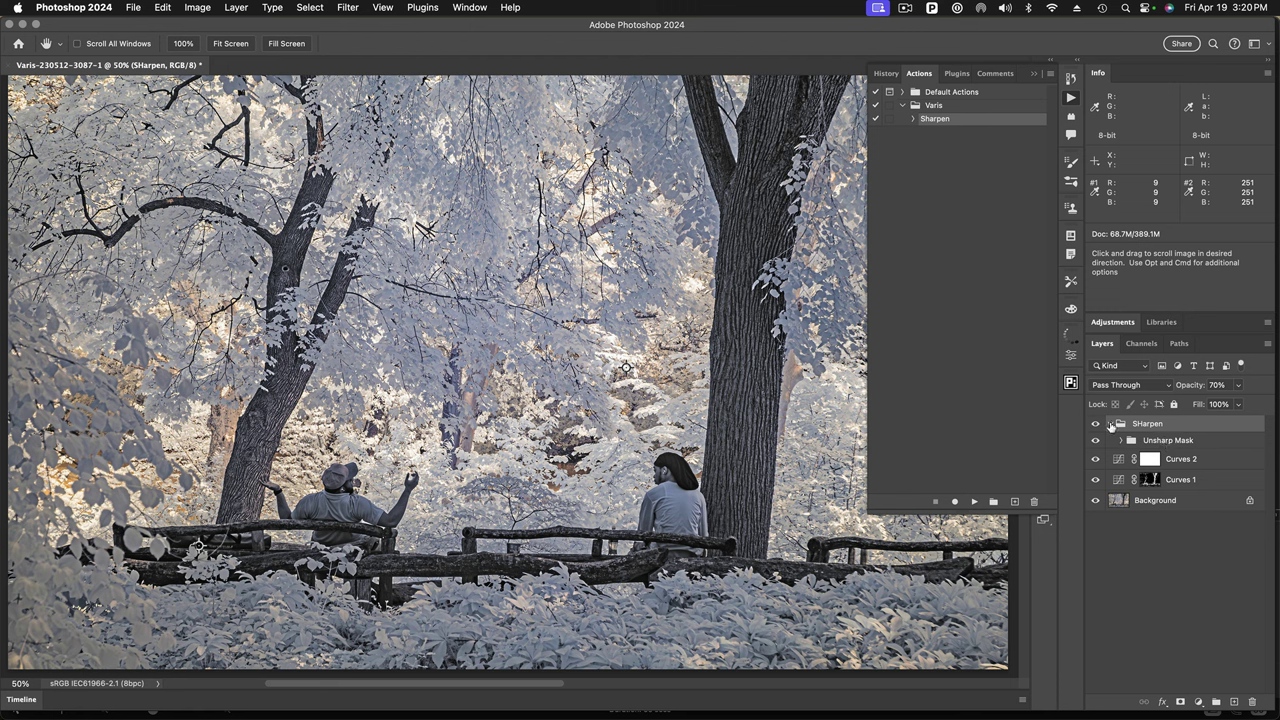
{"action": "left_click", "coordinate": [1110, 424]}
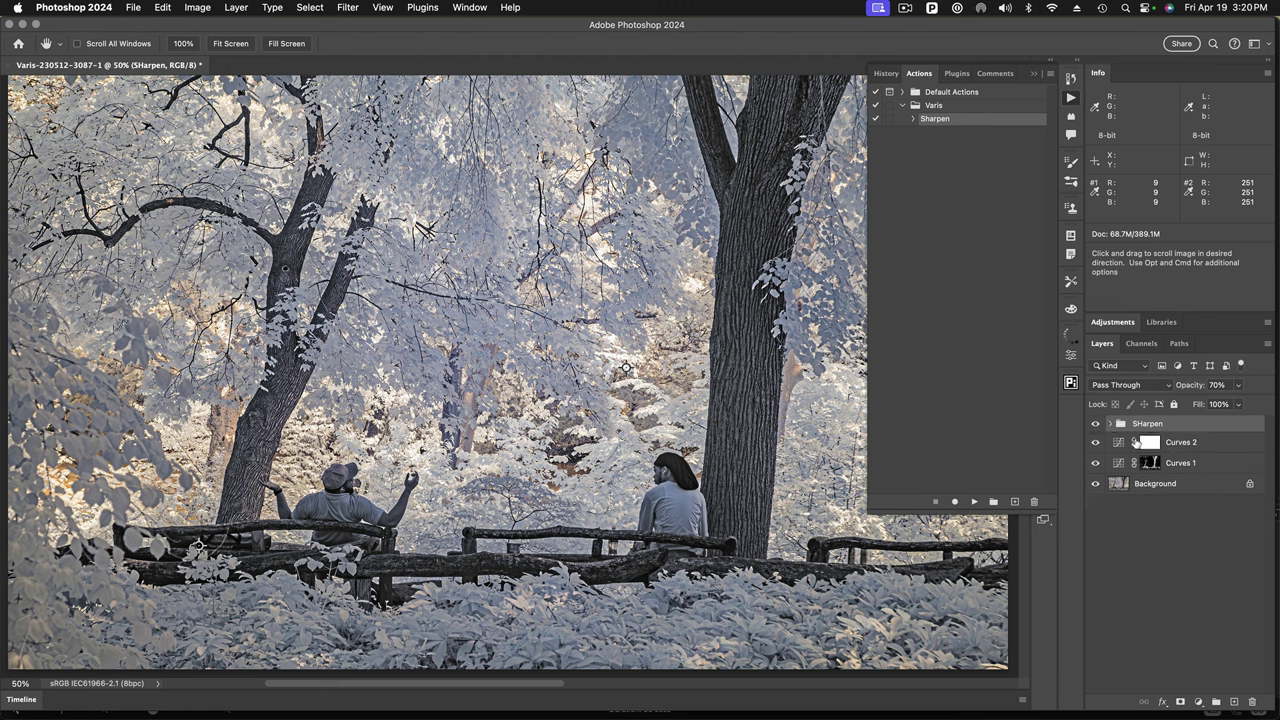